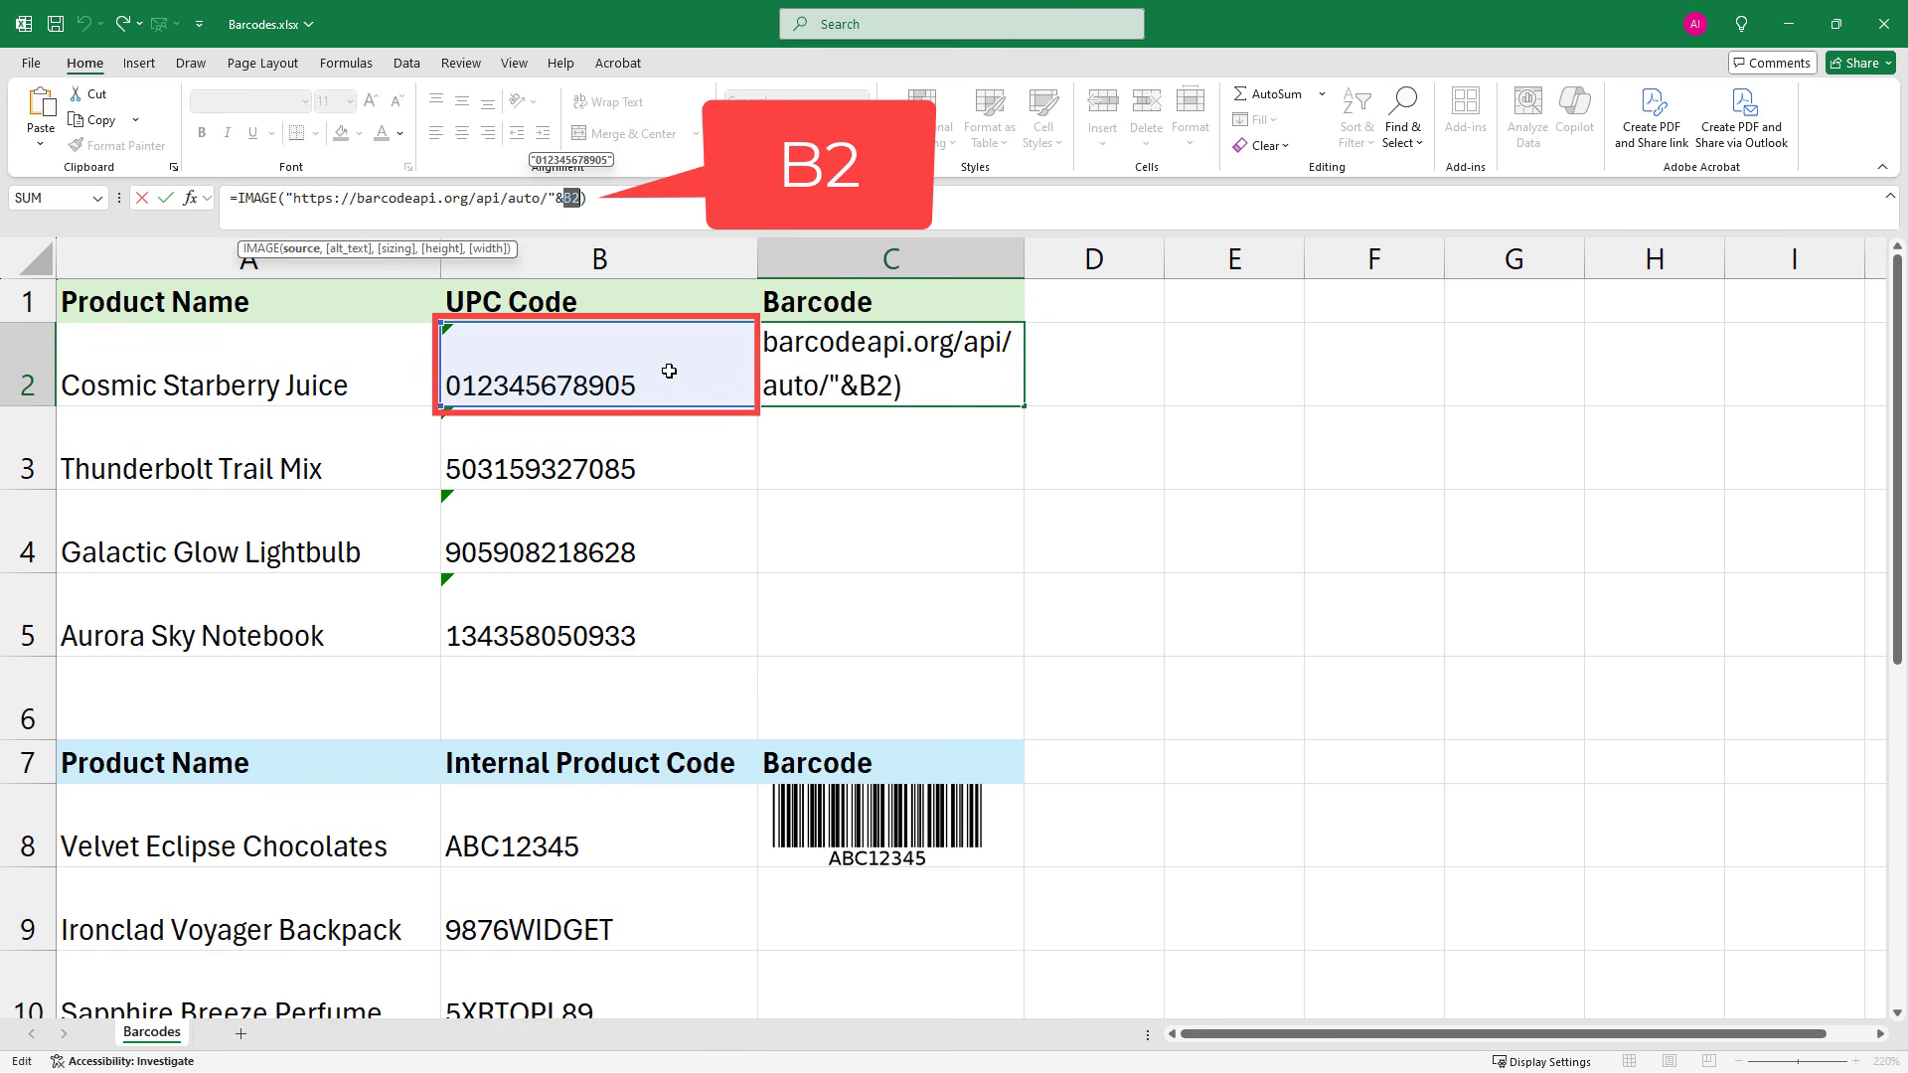
# Commit the barcode IMAGE formula in C2 that references the UPC code in B2
pyautogui.click(612, 196)
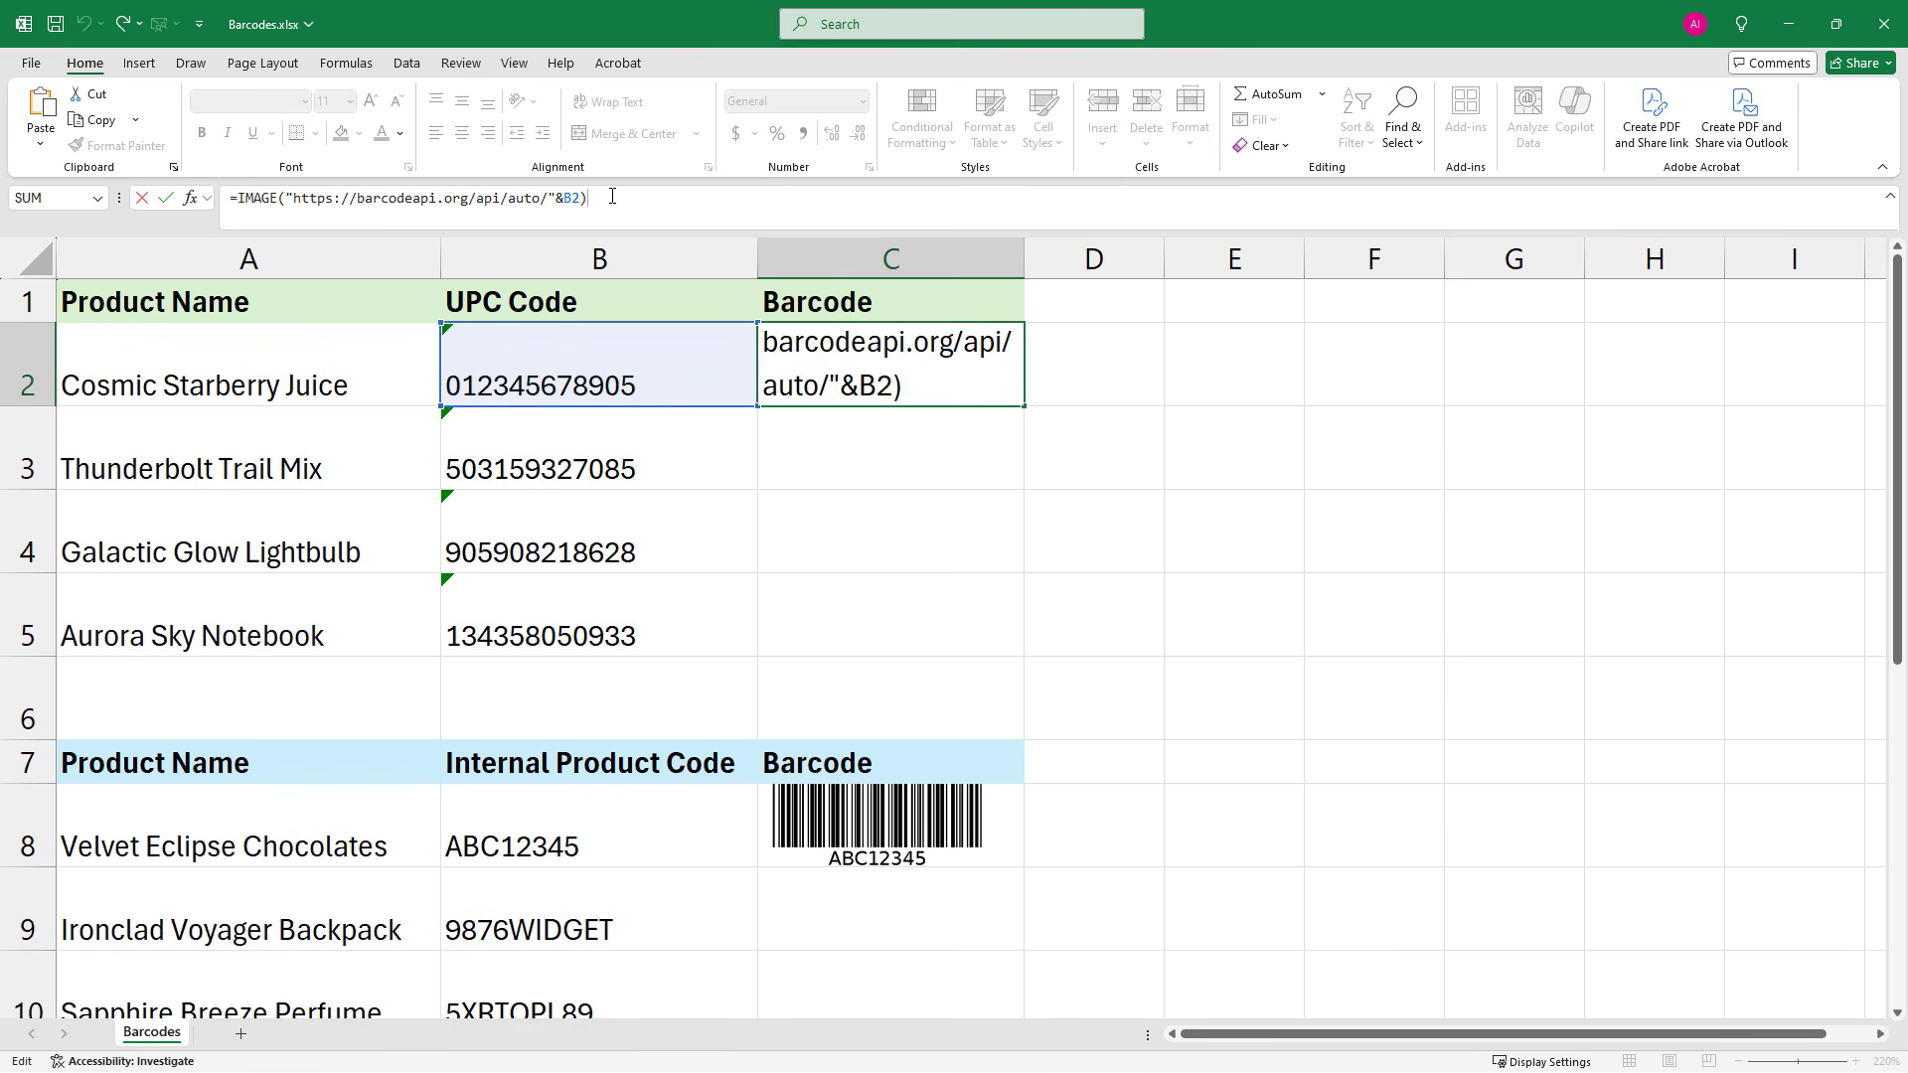
pyautogui.press('Return')
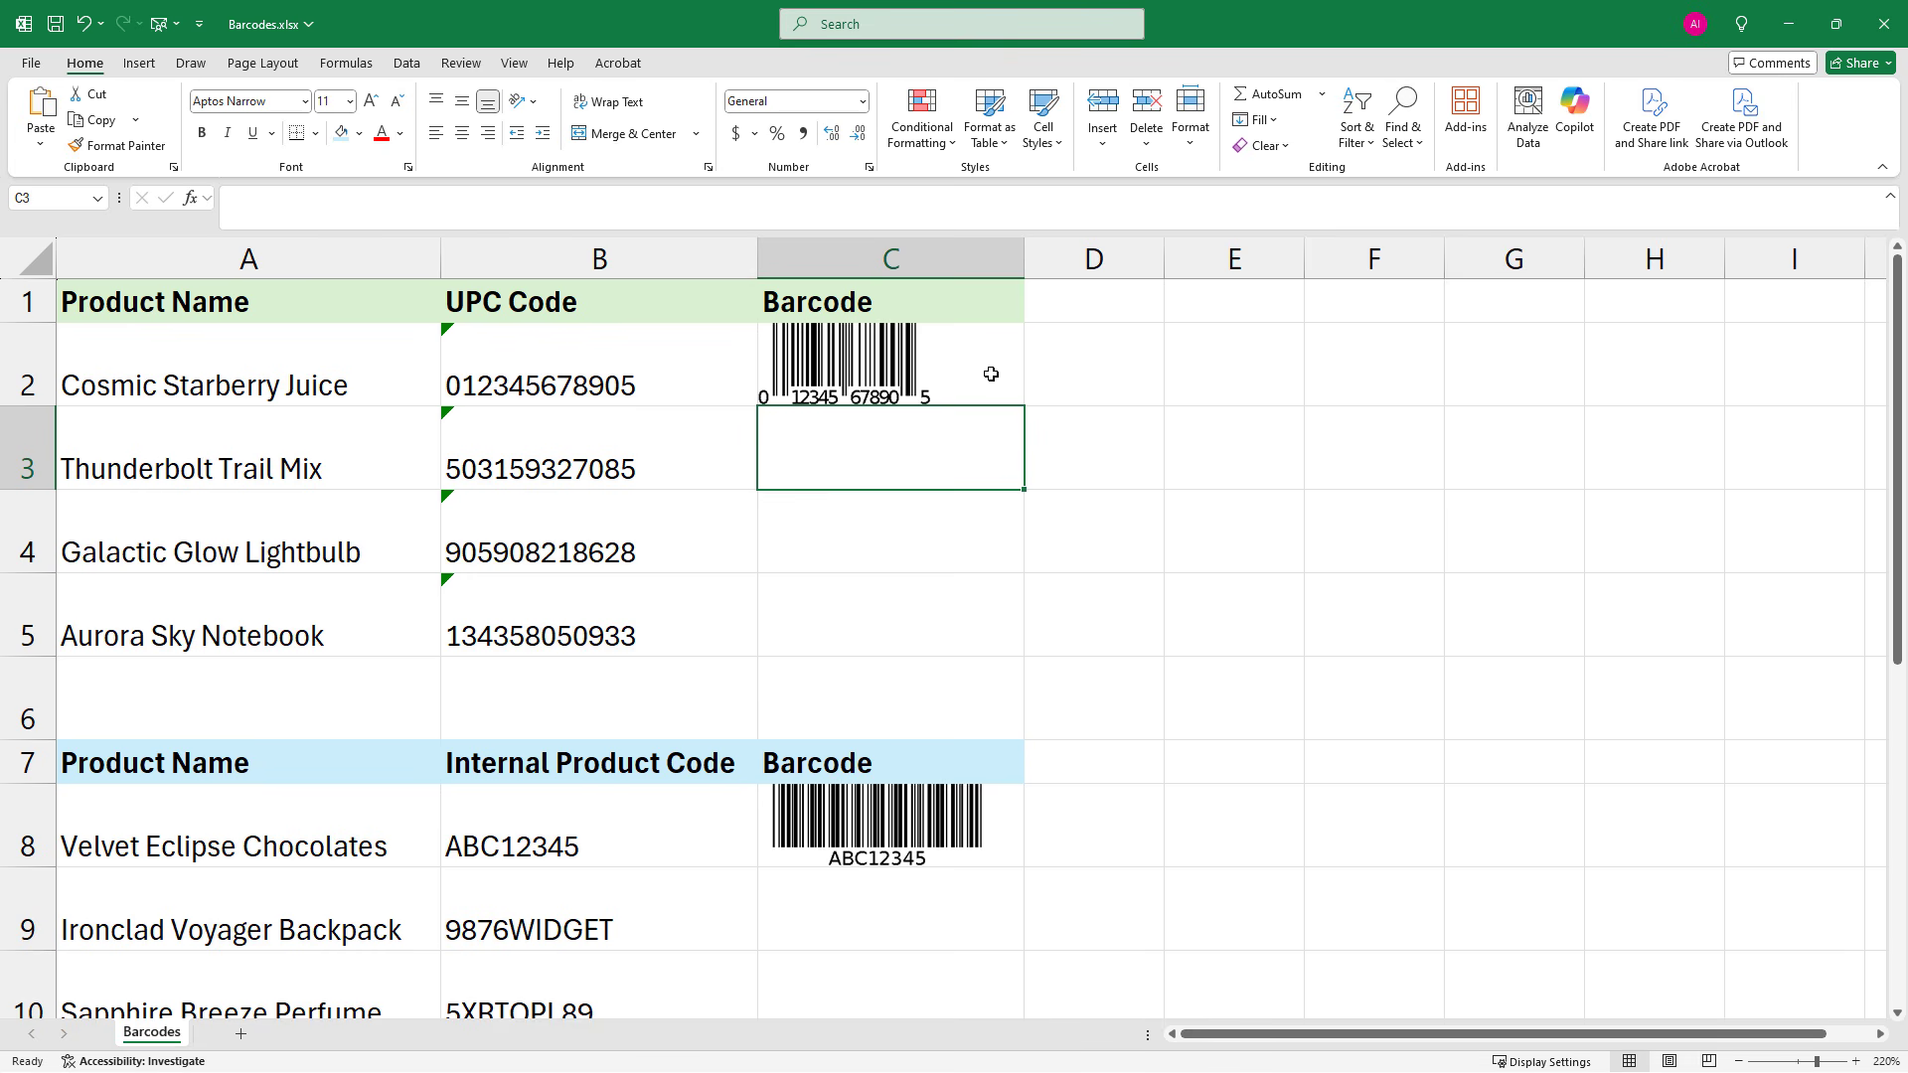
# Check the number format category of the UPC codes in B2:B5 and leave it as it is
pyautogui.moveTo(596, 363); pyautogui.dragTo(629, 638)
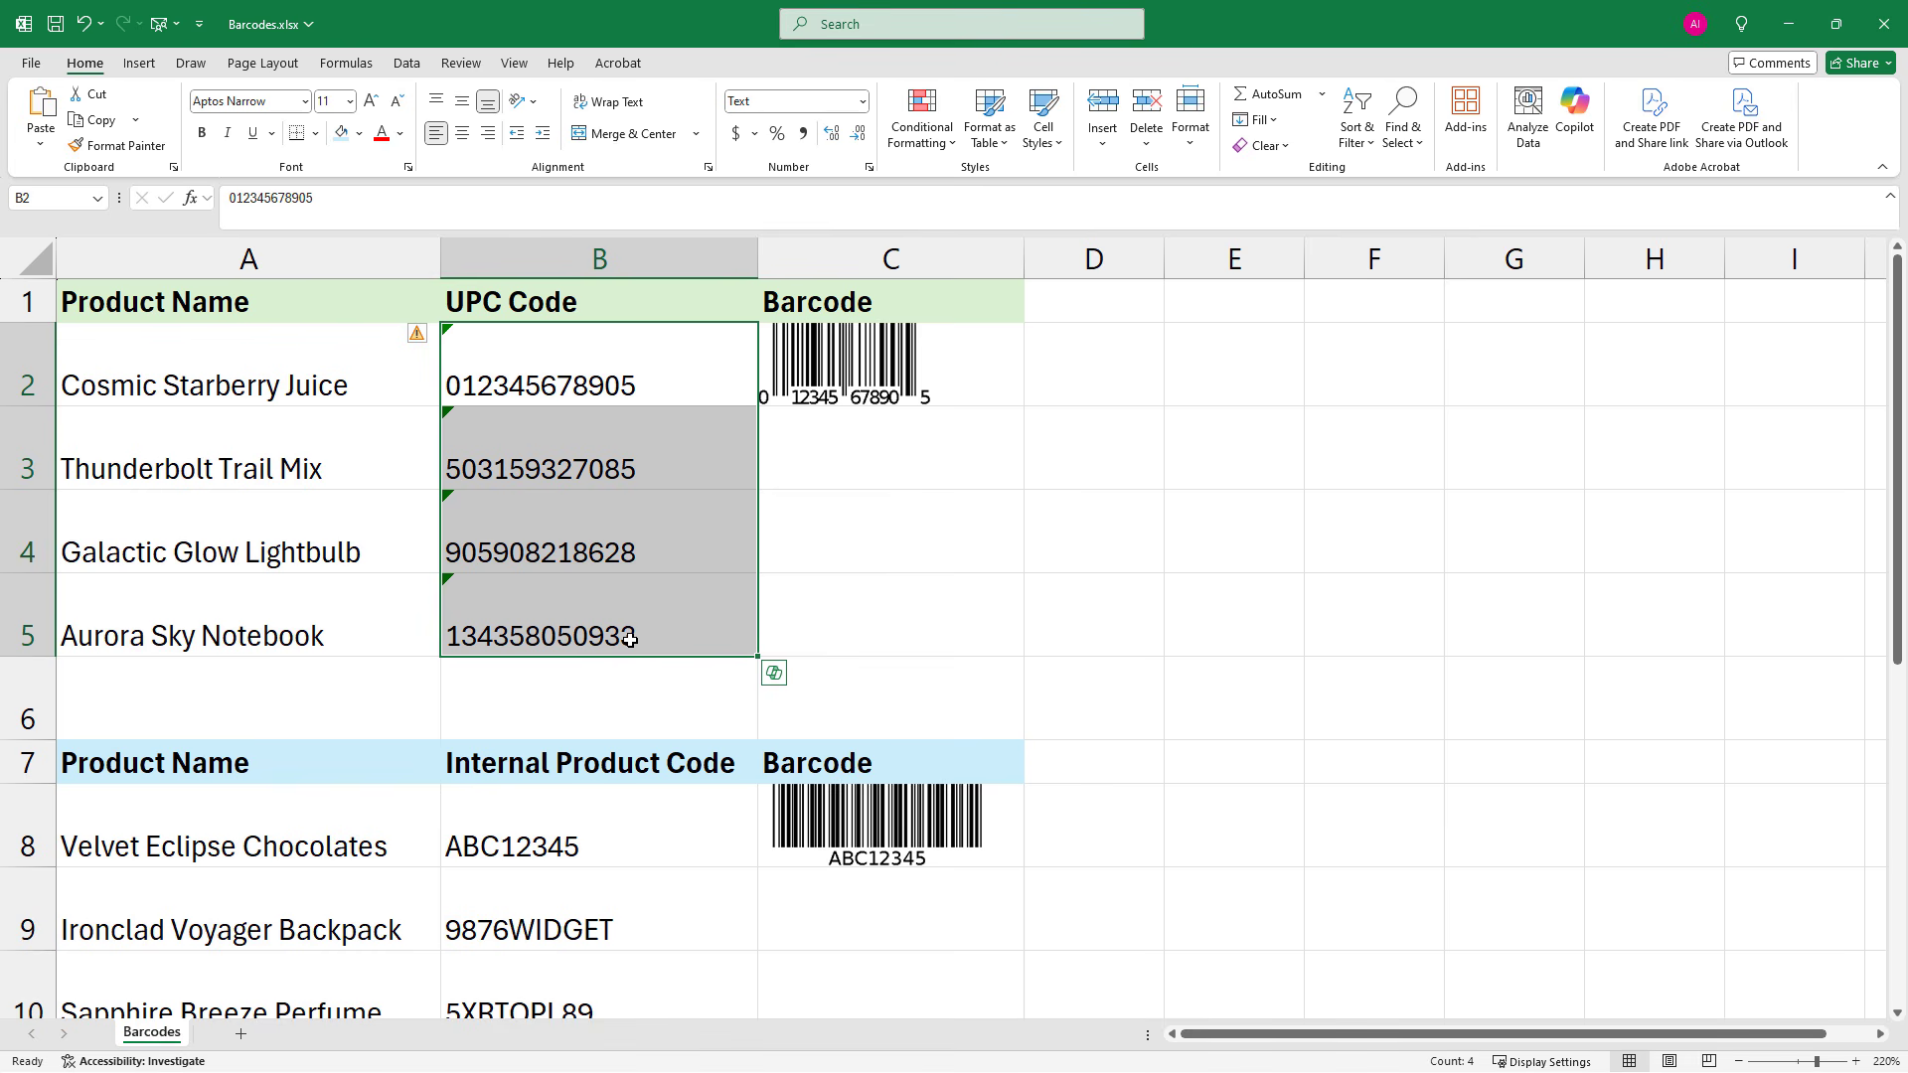
pyautogui.rightClick(700, 630)
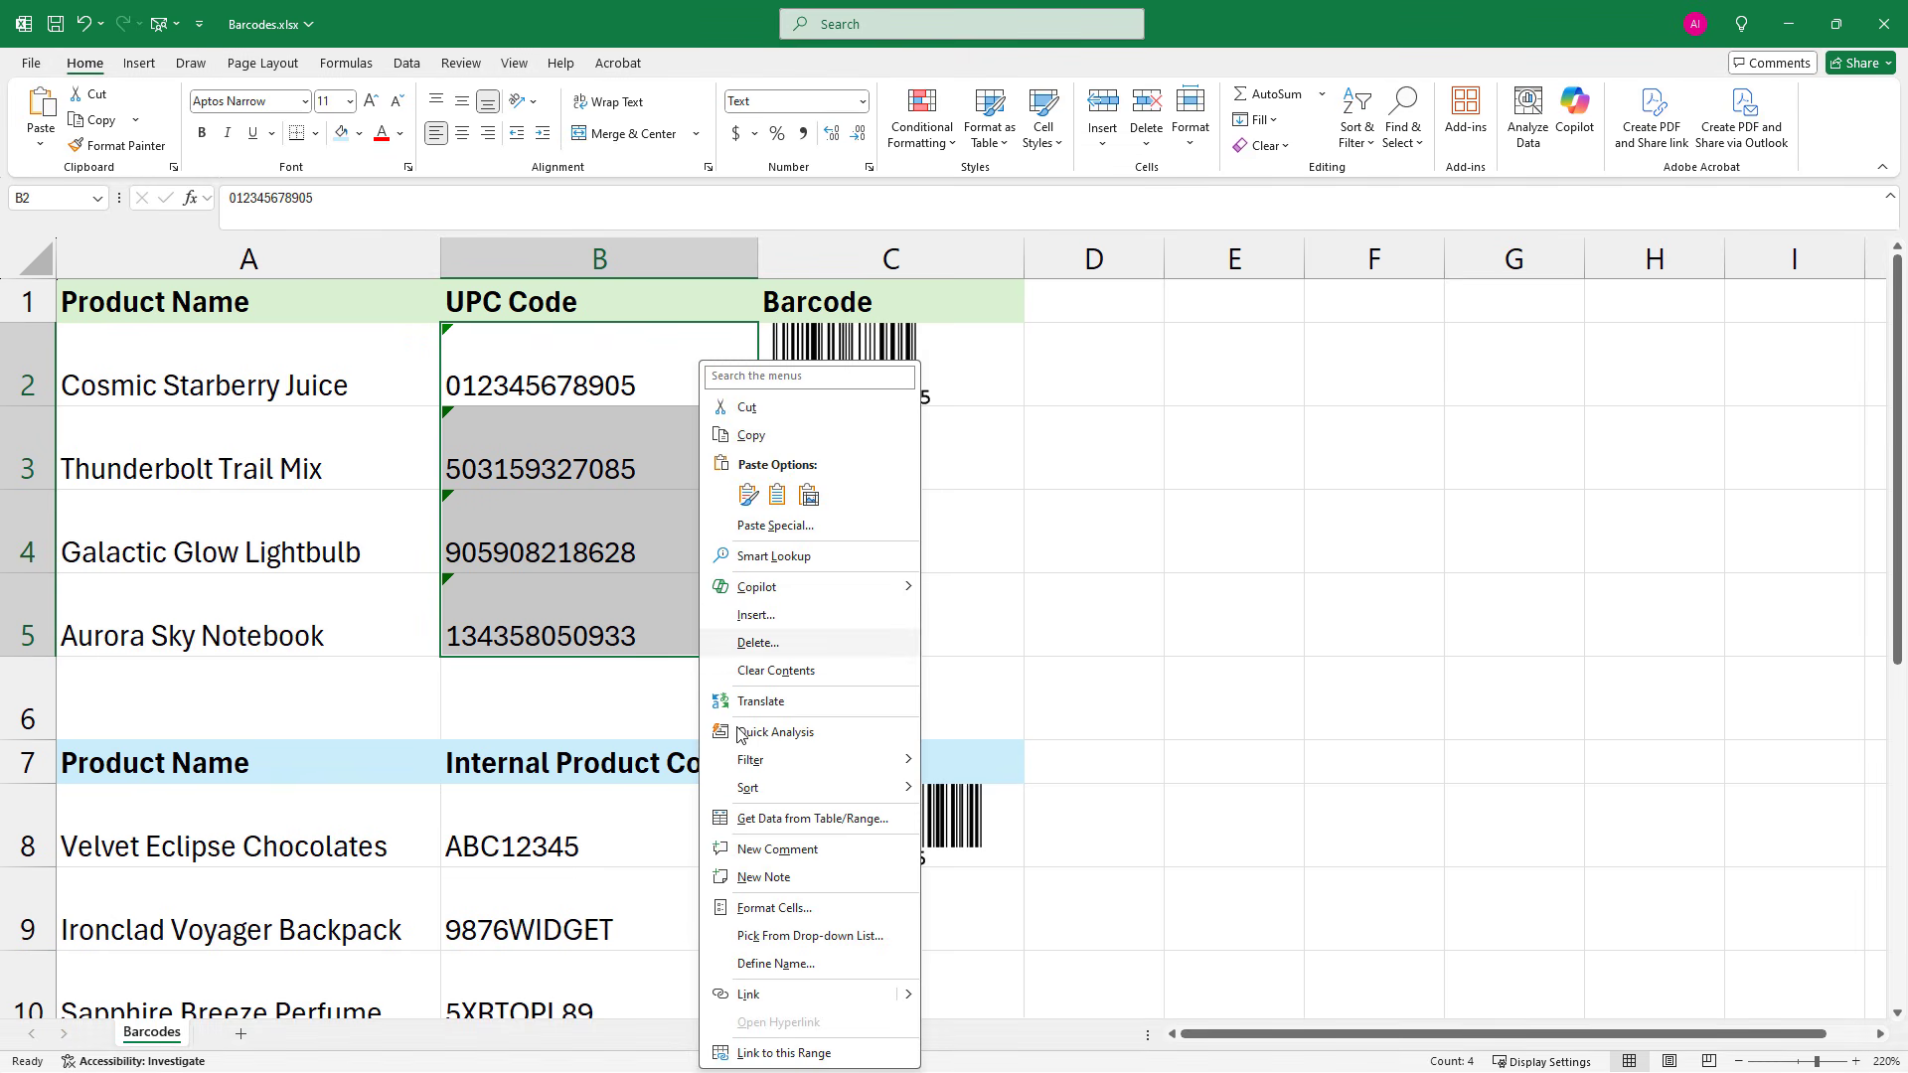
pyautogui.click(773, 908)
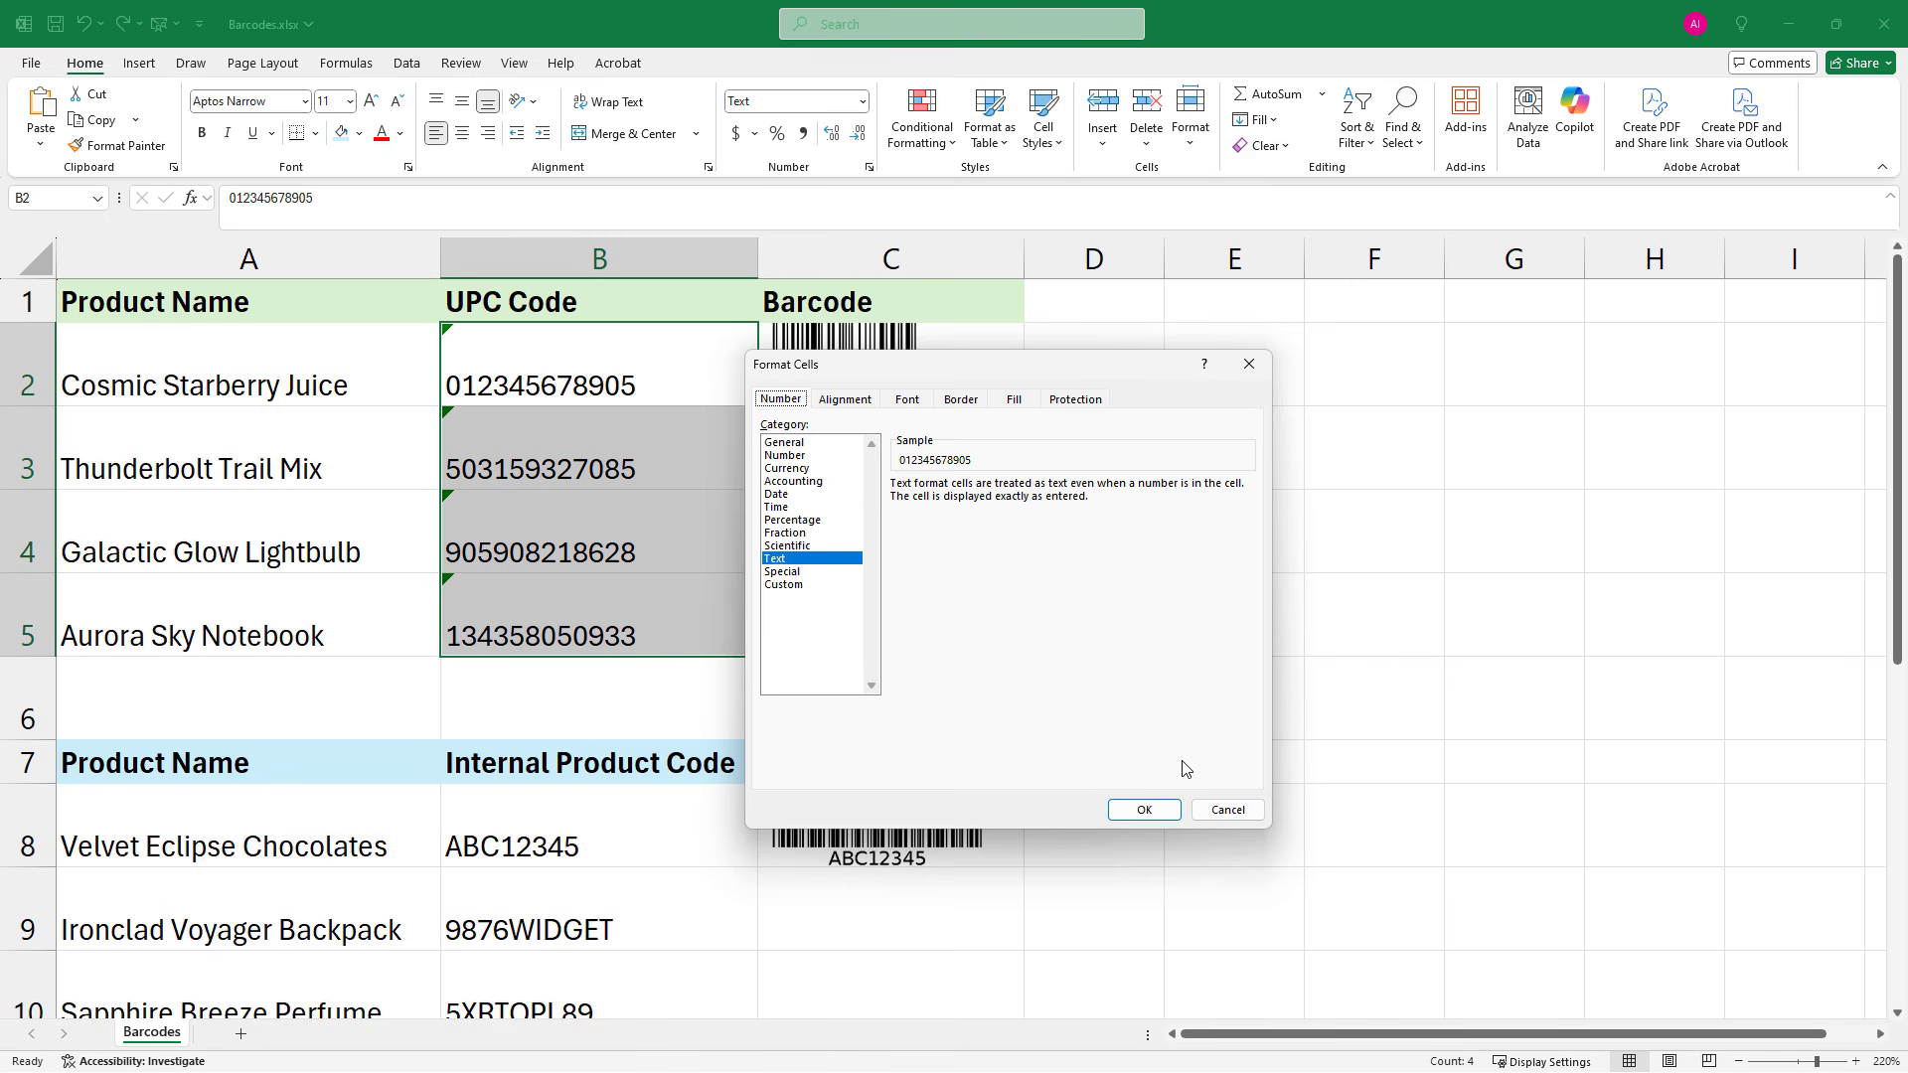
pyautogui.click(1226, 807)
# Test how a leading zero is handled by entering 0123456 in E4, compare it with B2, and clear E4
pyautogui.click(1245, 538)
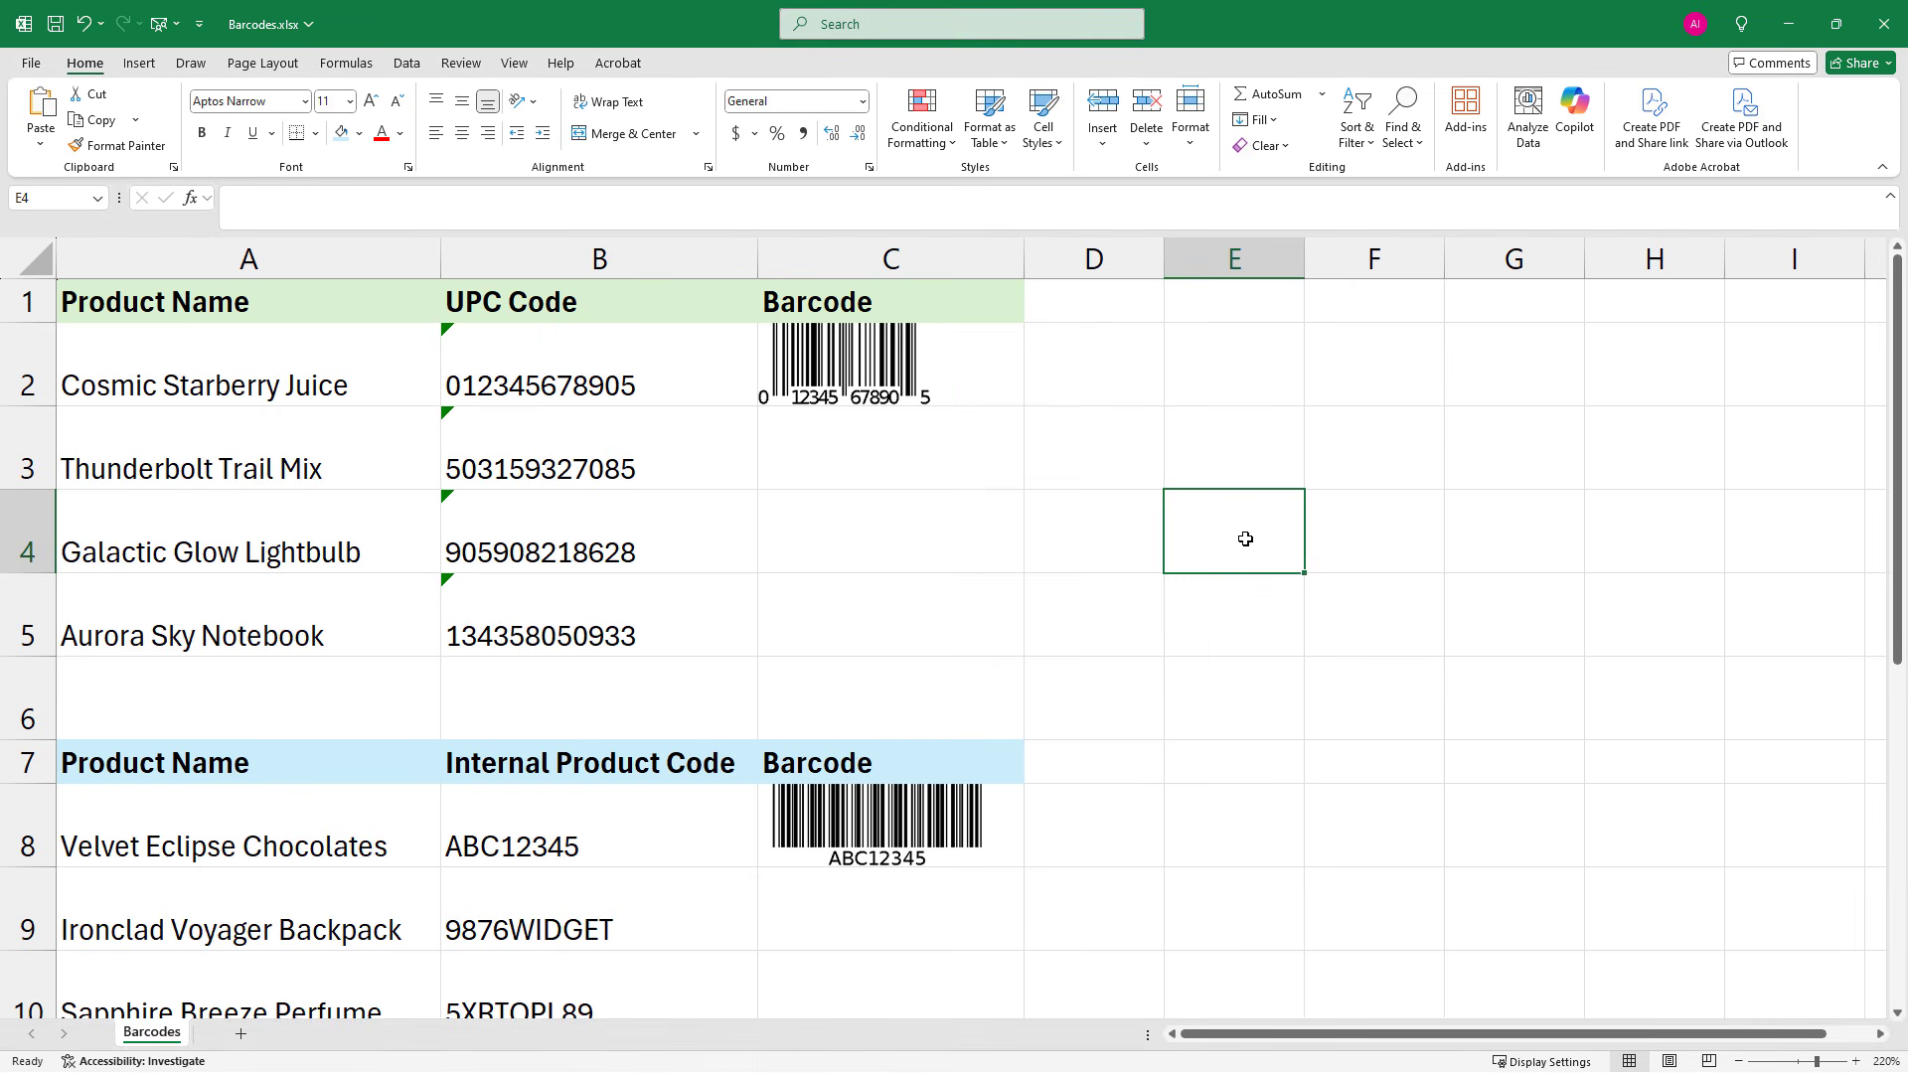
pyautogui.write('0123456')
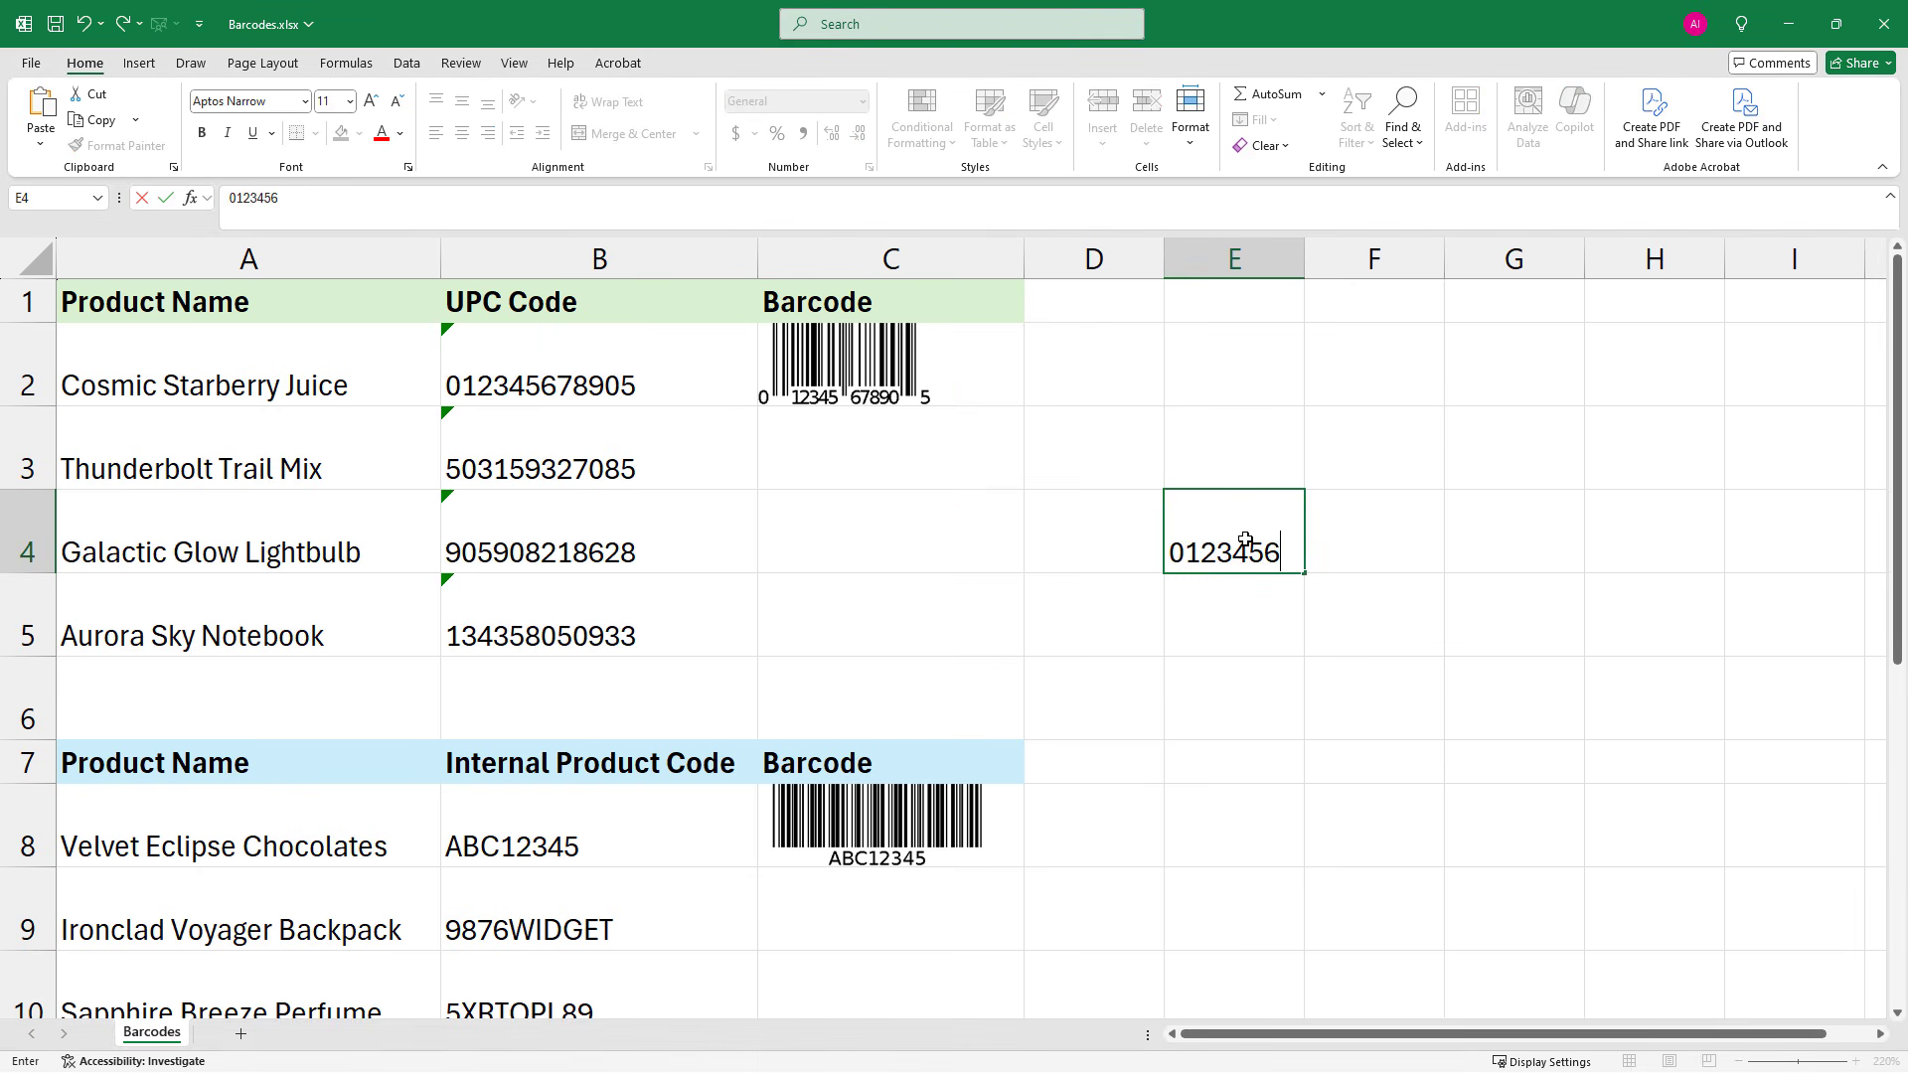
pyautogui.press('Return')
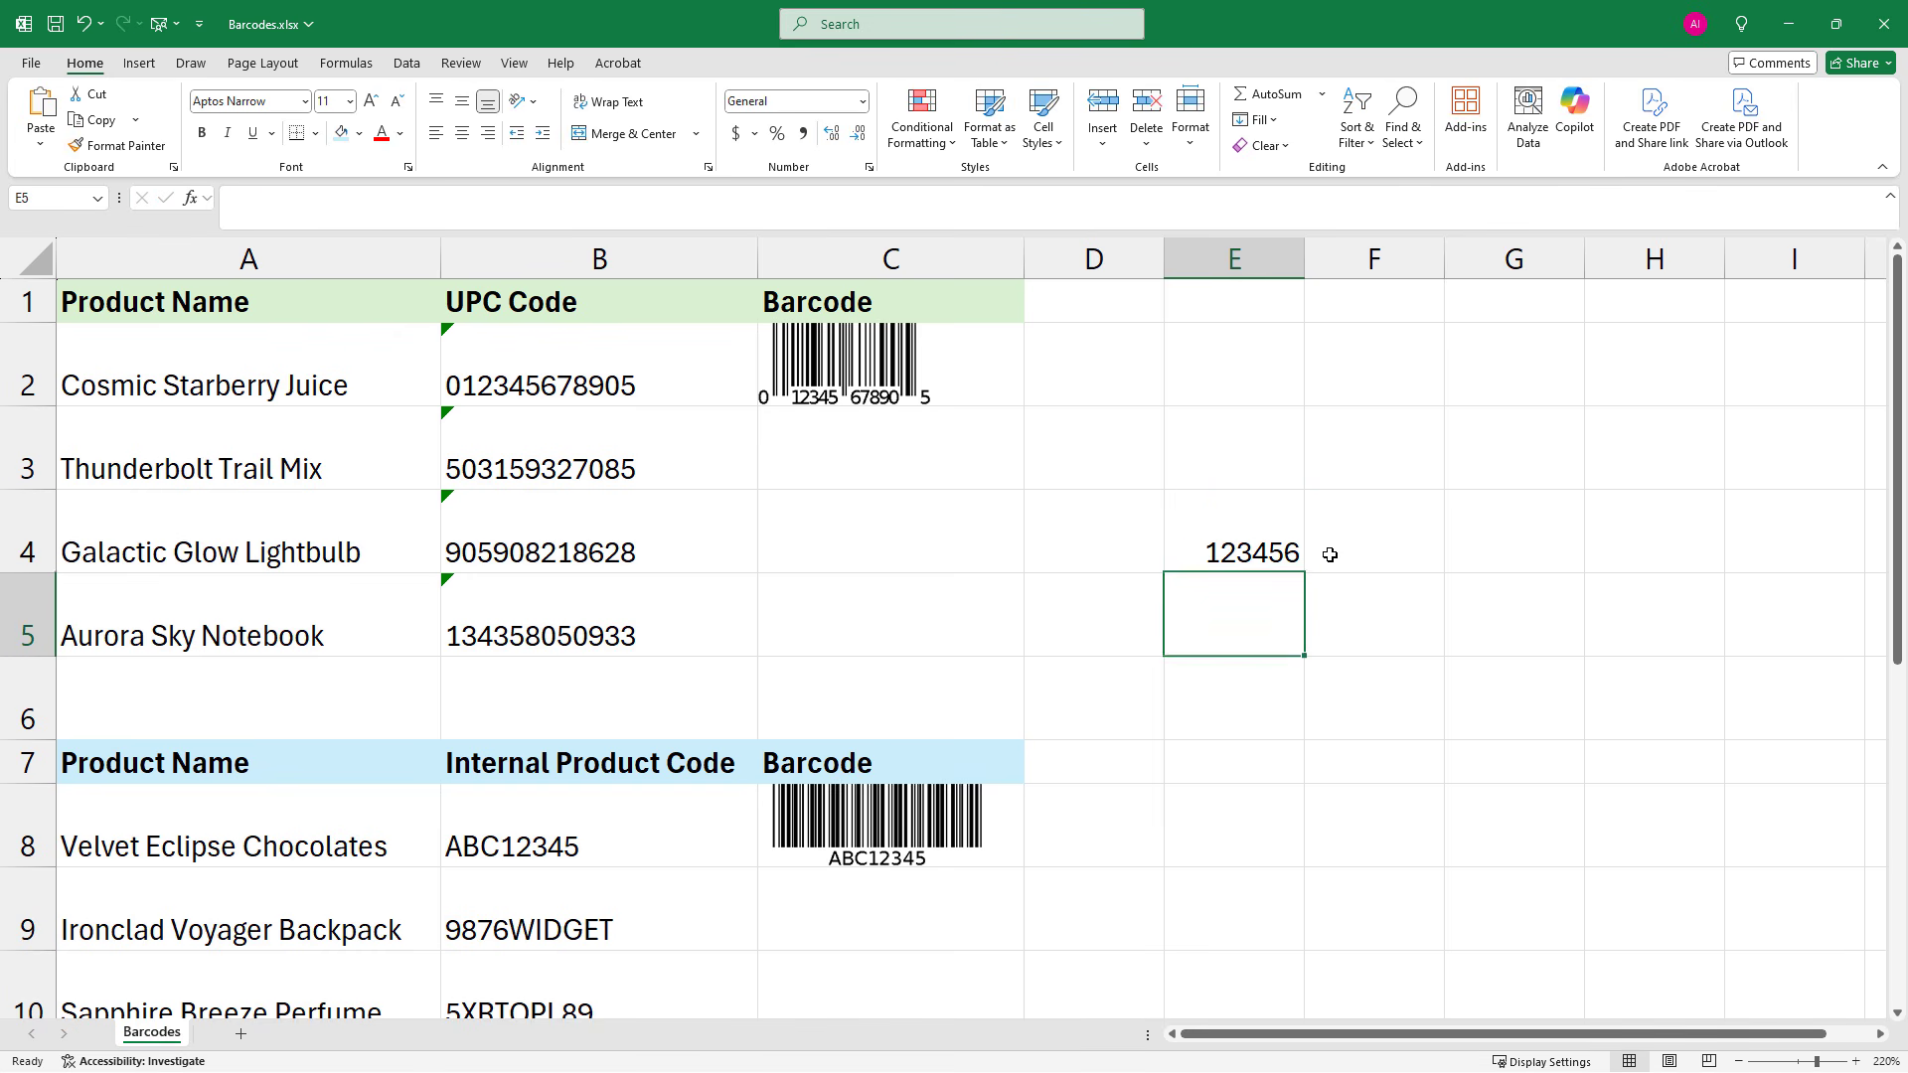
pyautogui.click(1258, 555)
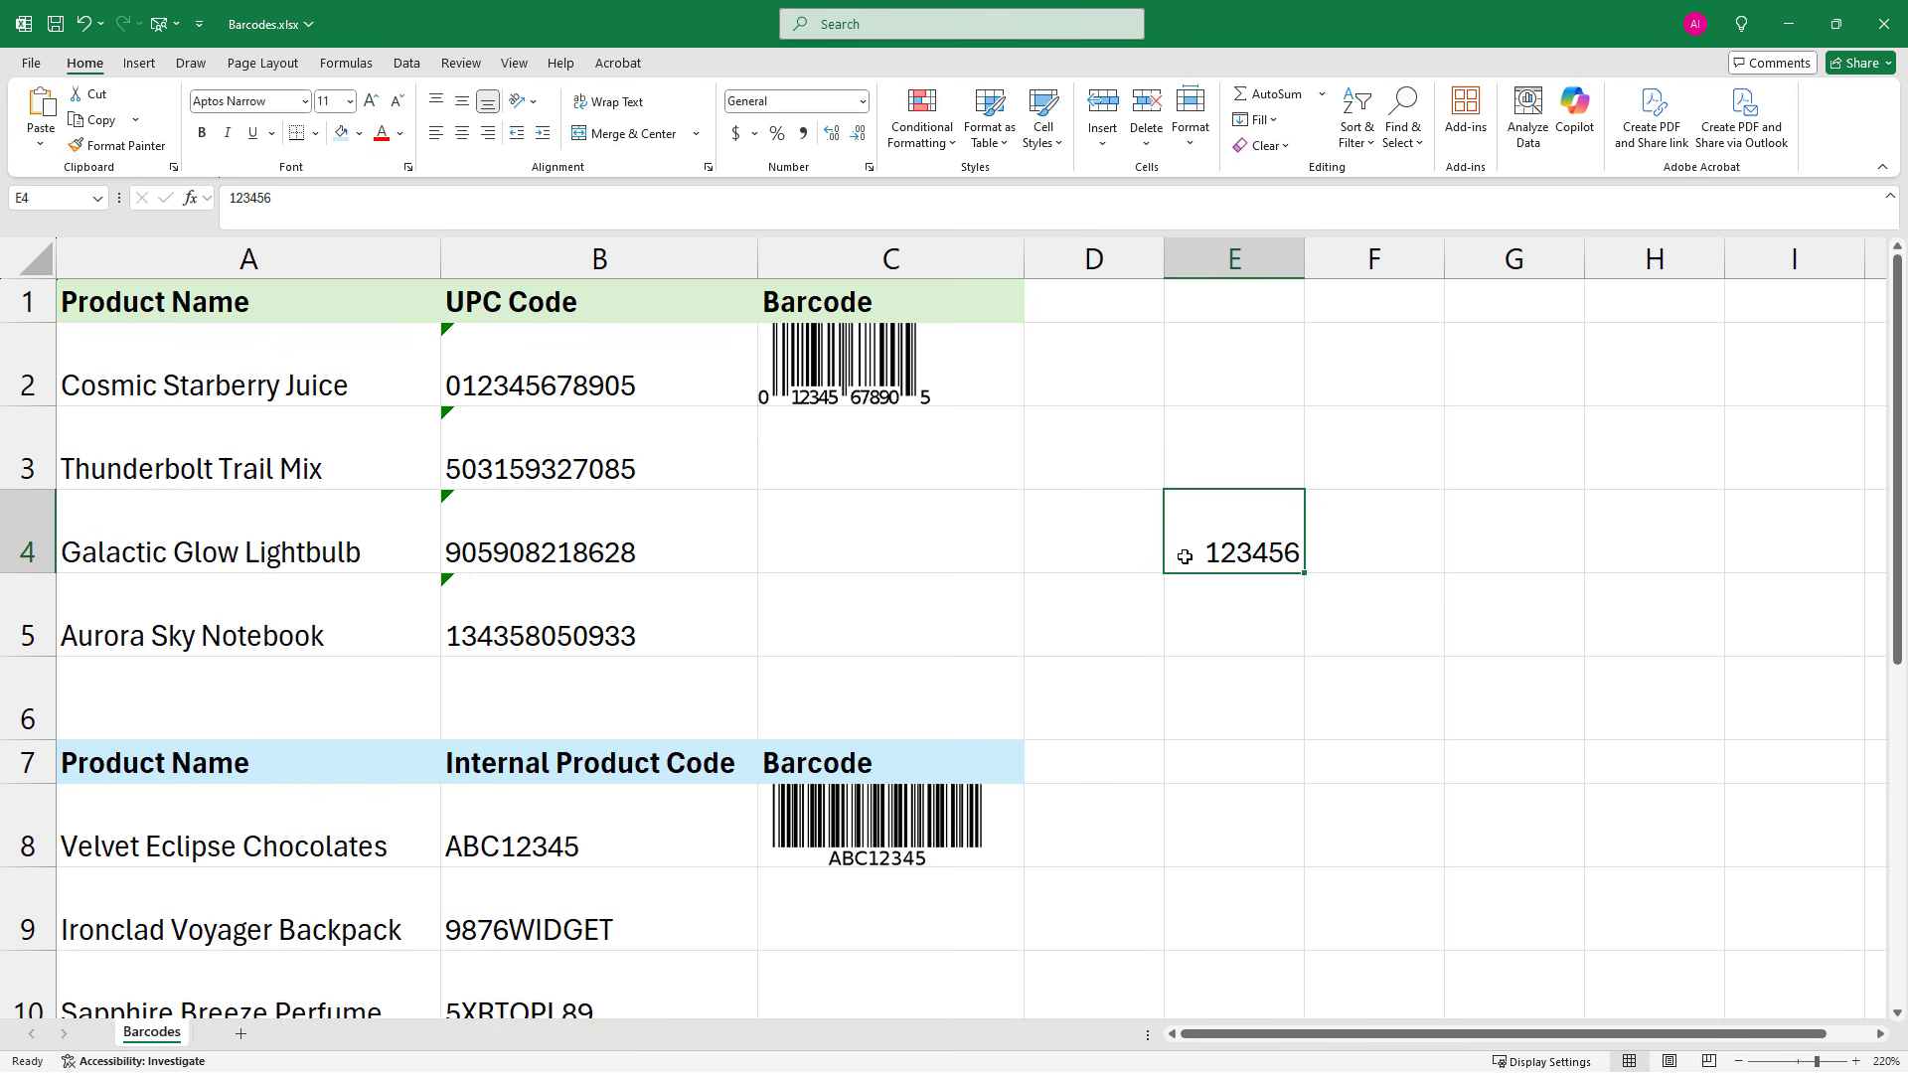
pyautogui.click(475, 372)
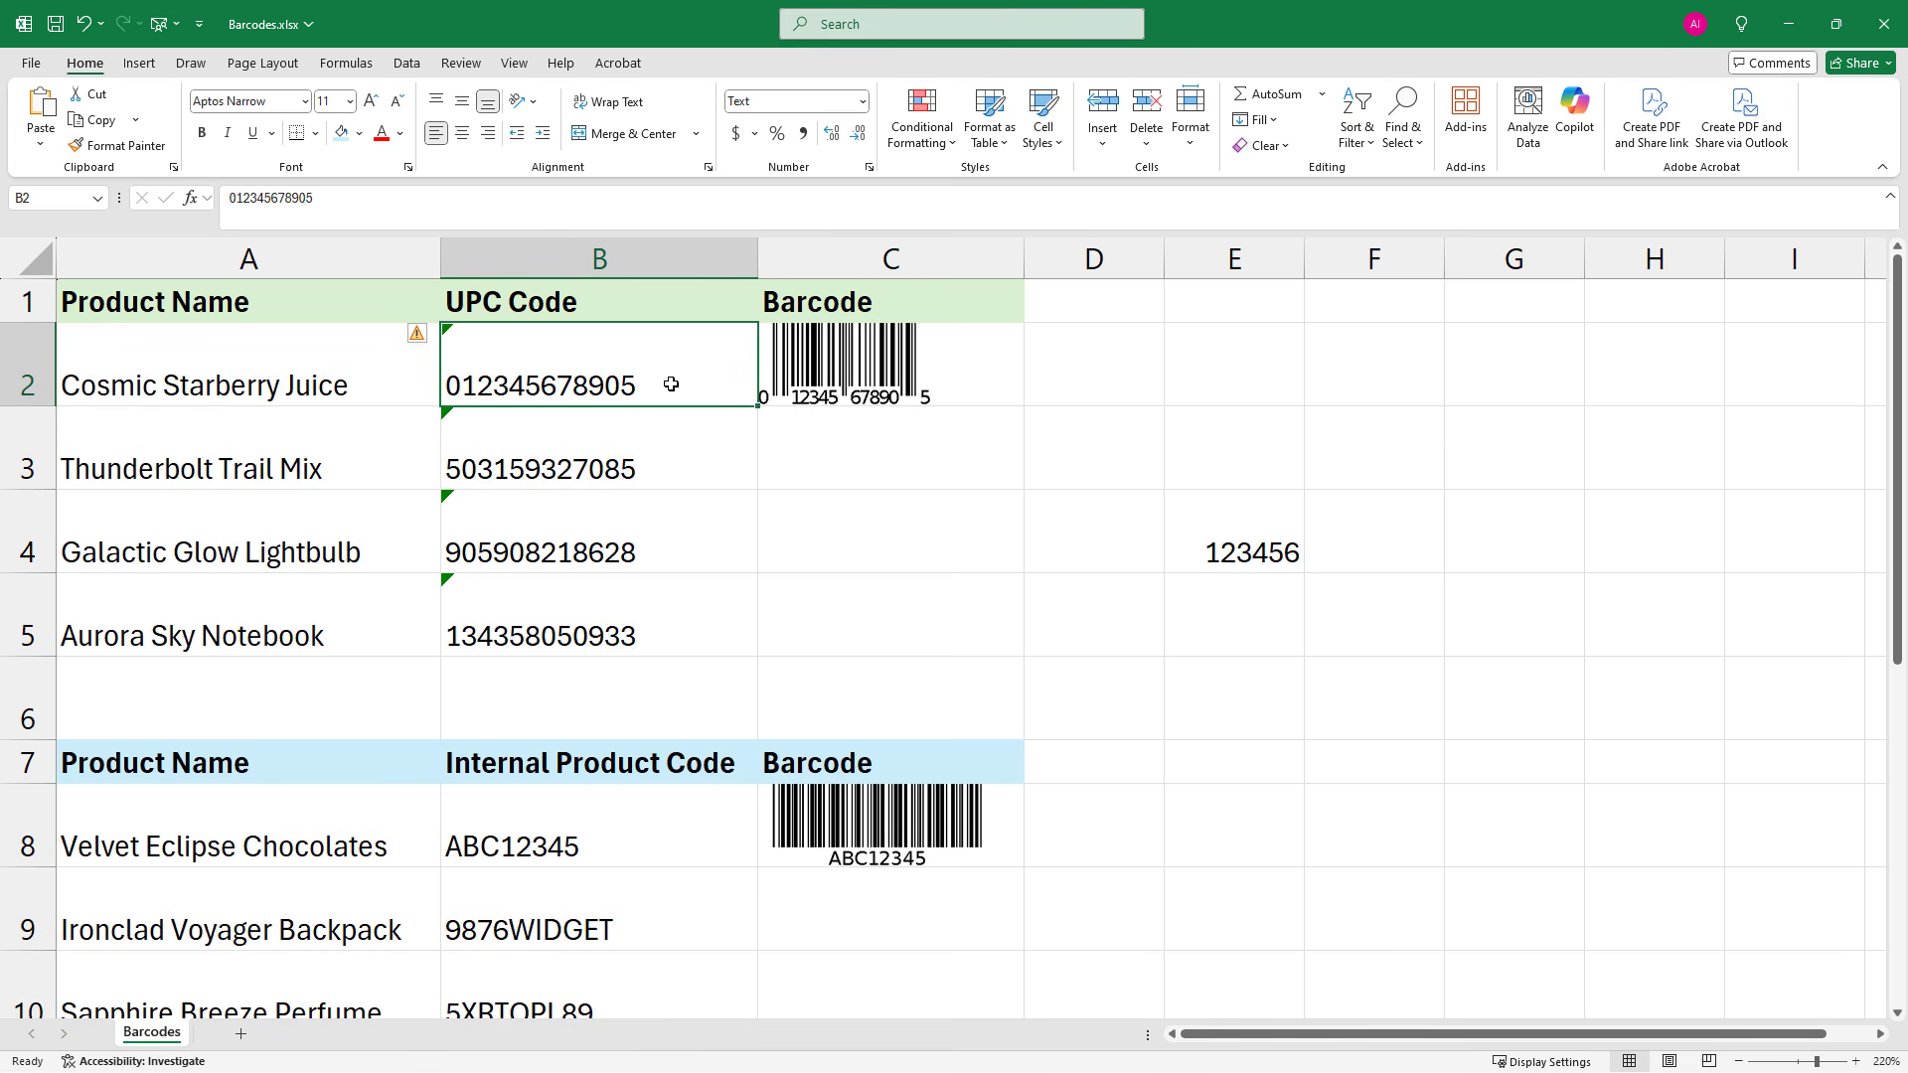
pyautogui.click(1196, 549)
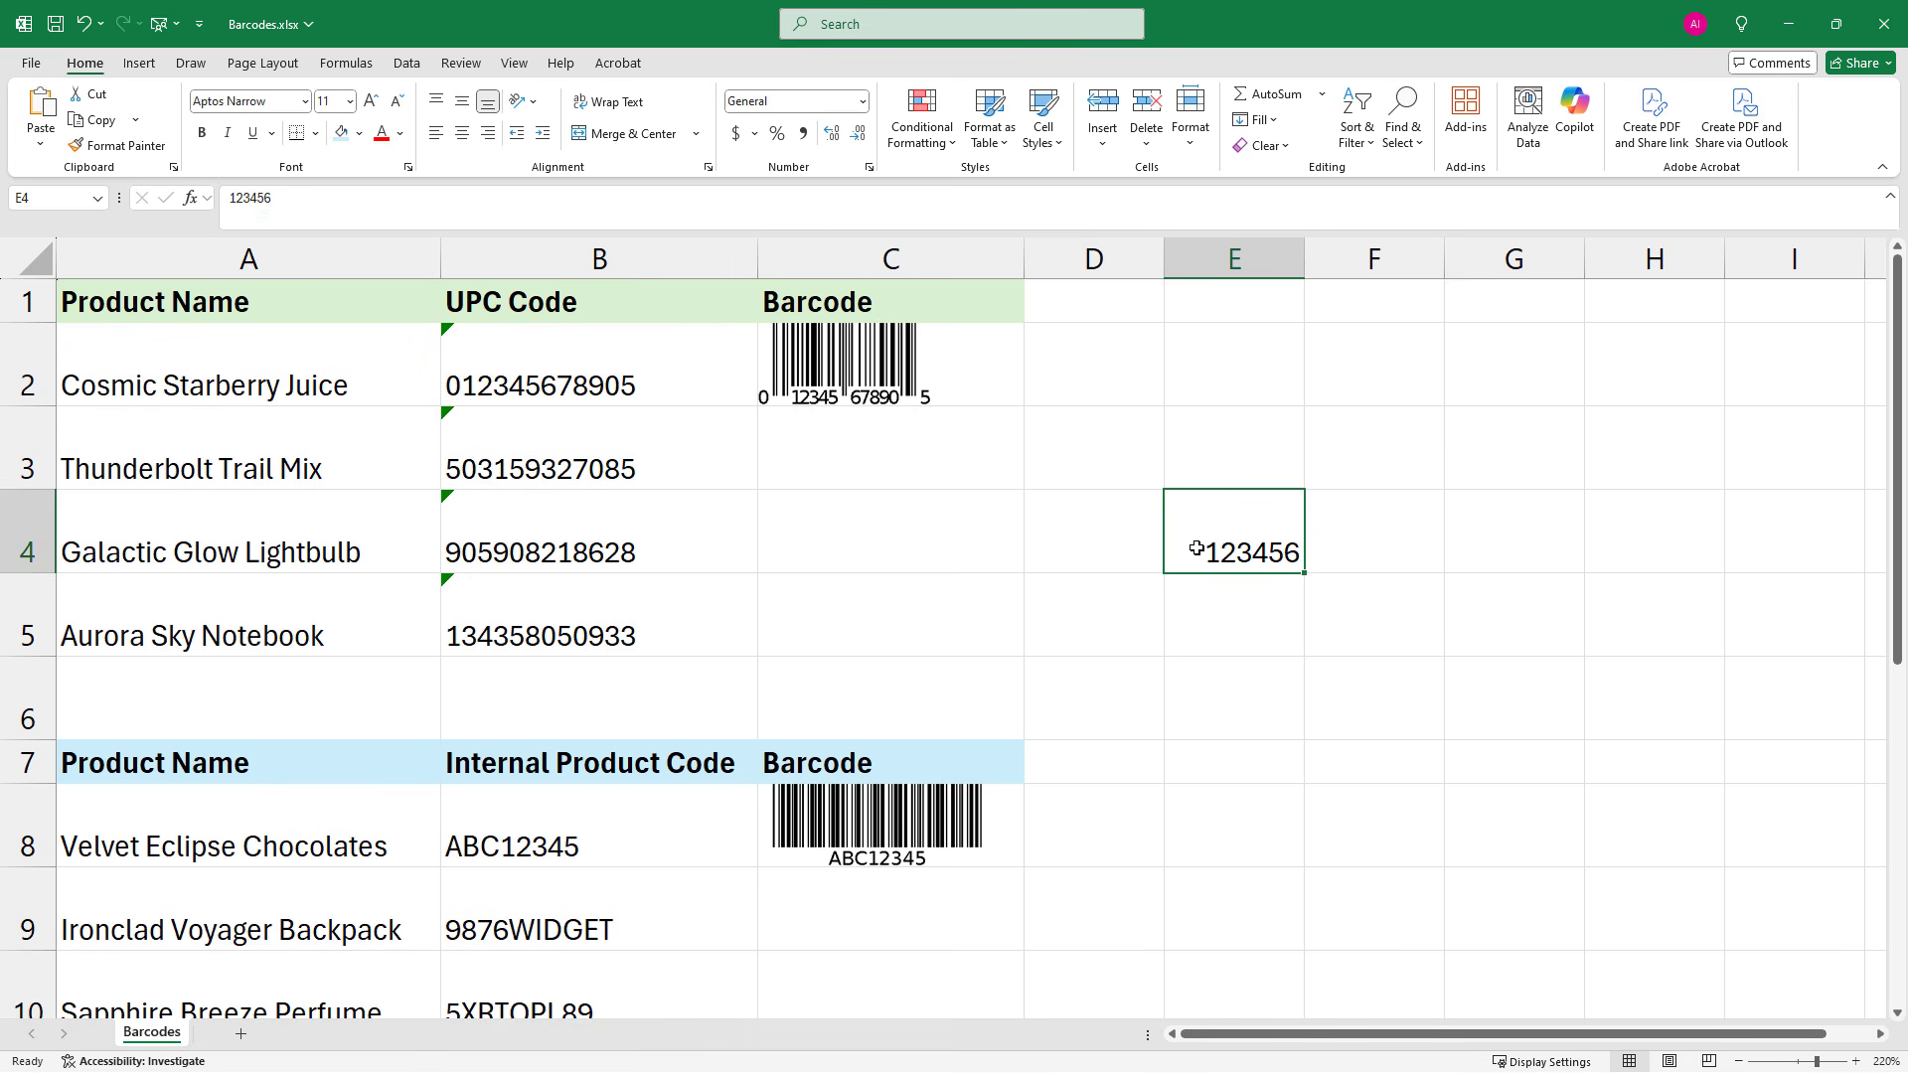
pyautogui.press('Delete')
# Examine the web address inside the barcode formula in C2 and keep the formula as it is
pyautogui.click(791, 461)
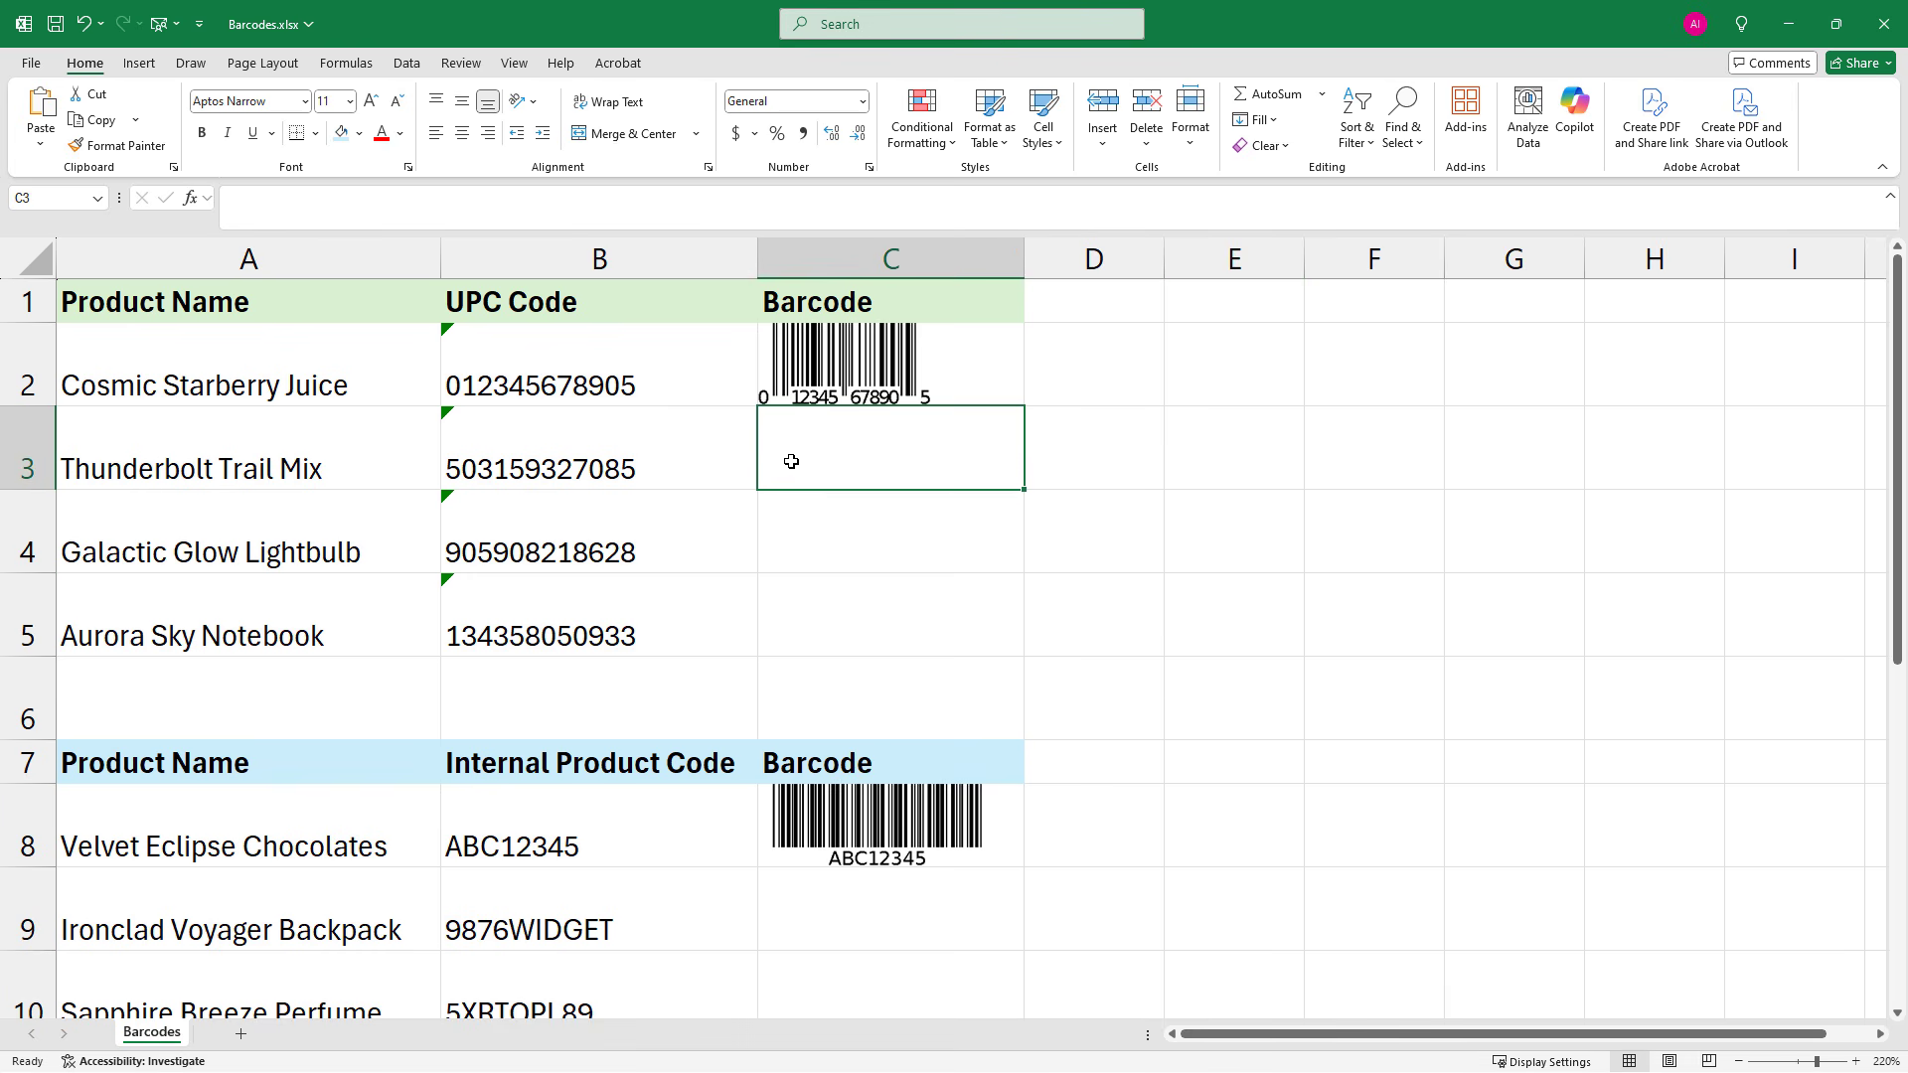
pyautogui.click(803, 368)
pyautogui.click(386, 200)
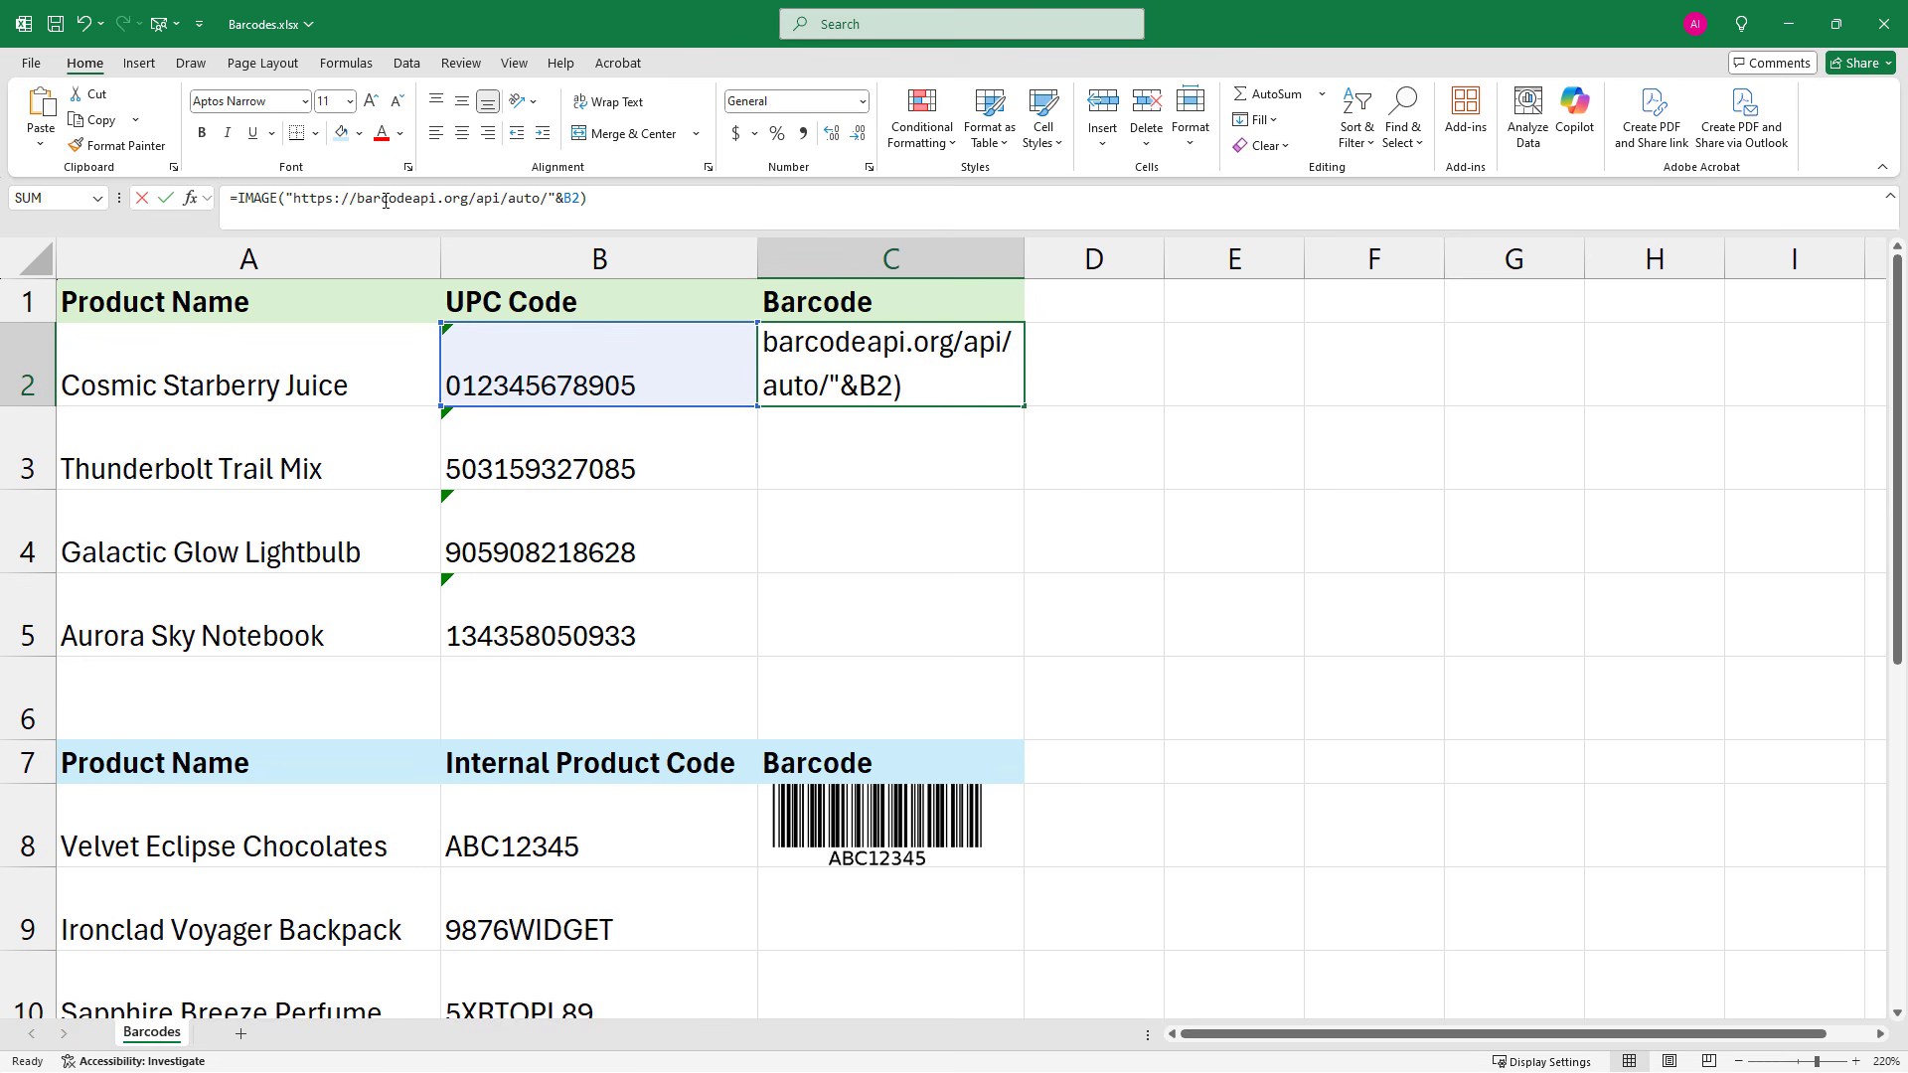
pyautogui.moveTo(294, 199); pyautogui.dragTo(540, 198)
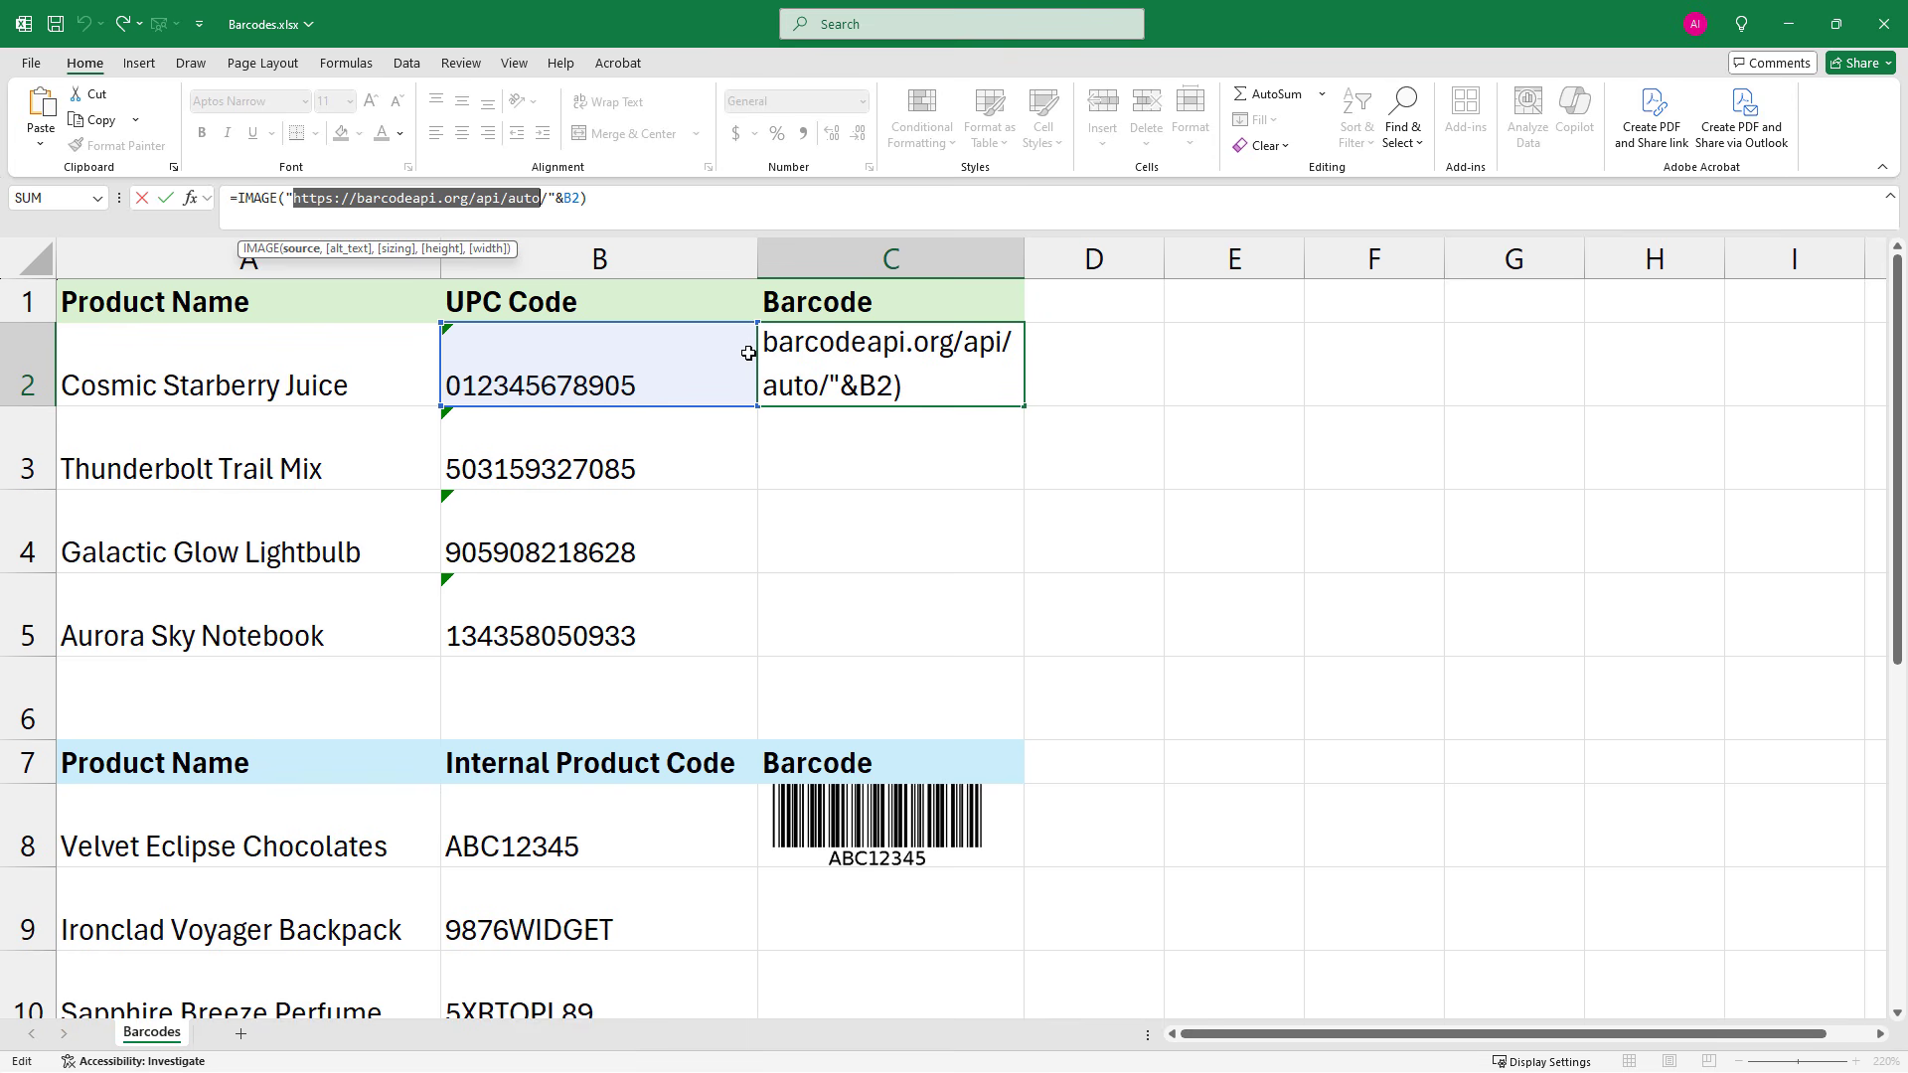
pyautogui.hotkey('ctrl', 'Return')
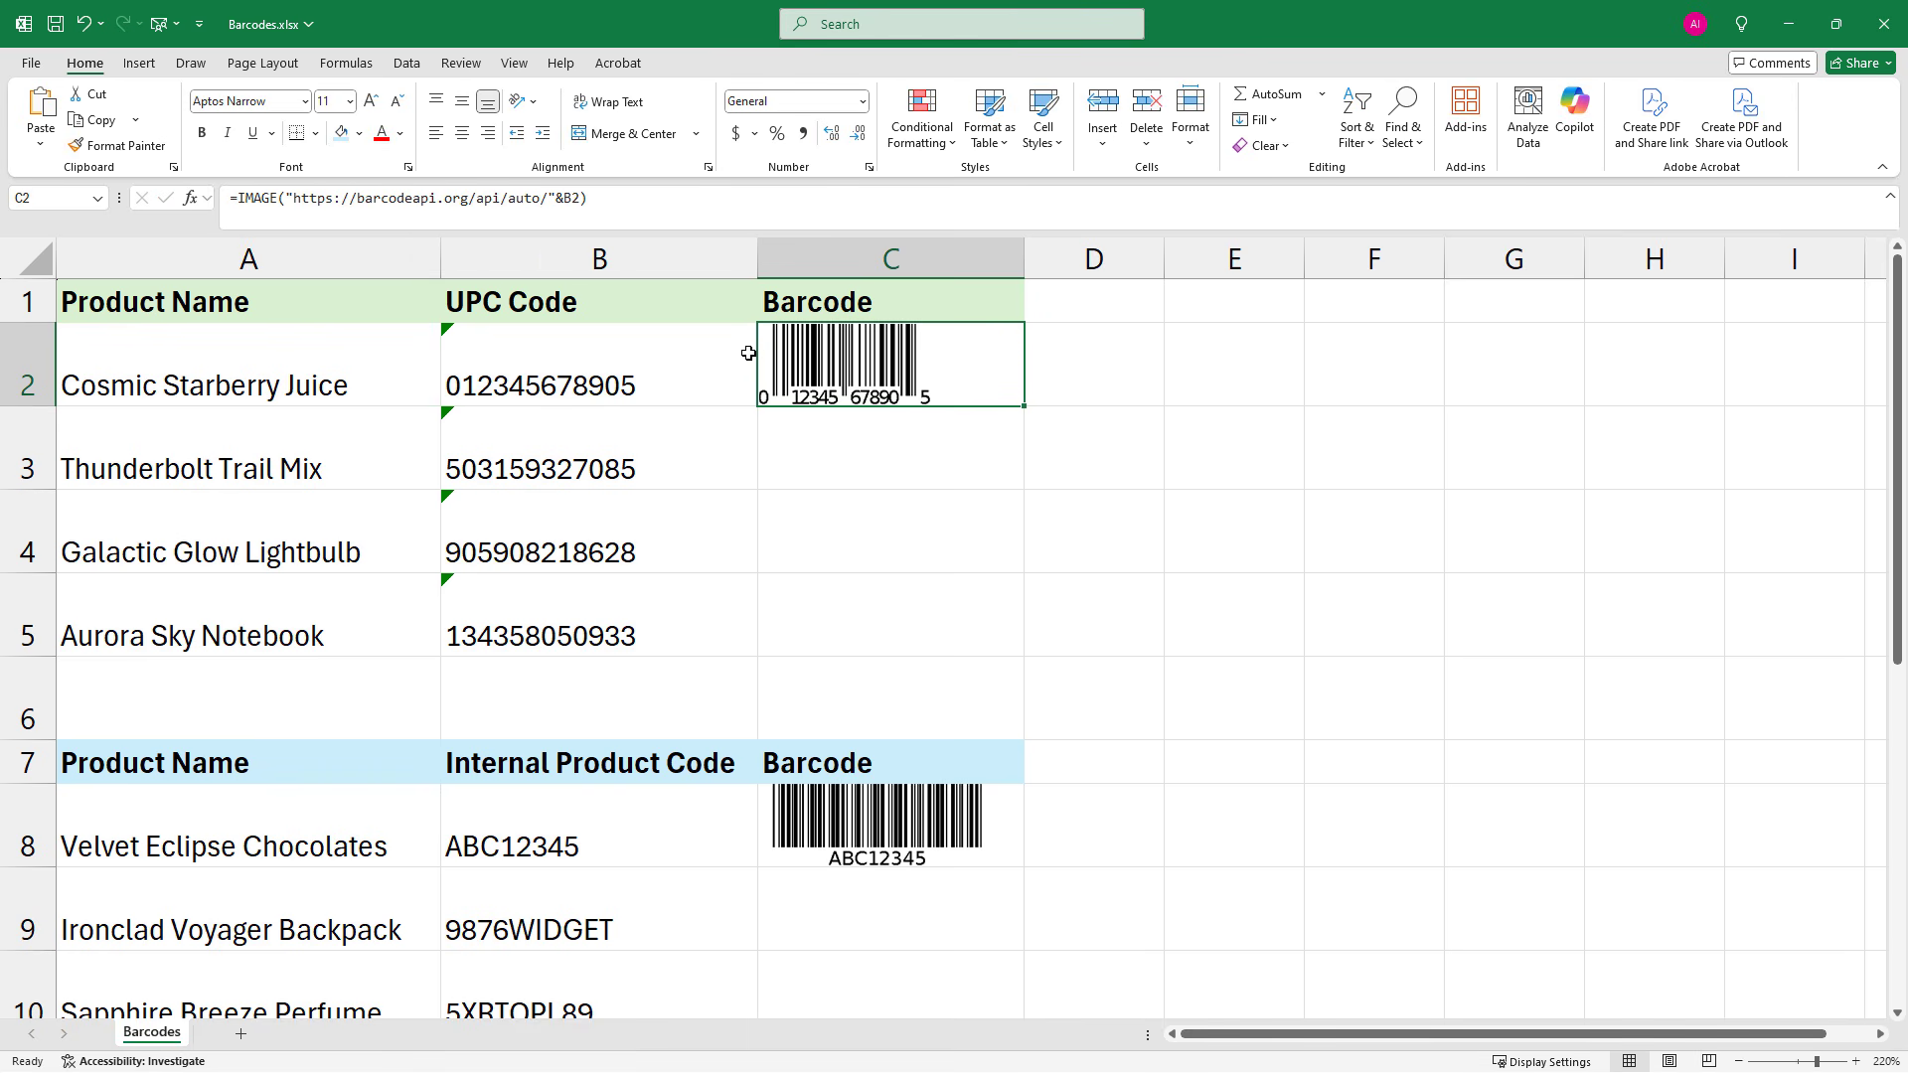
pyautogui.click(808, 434)
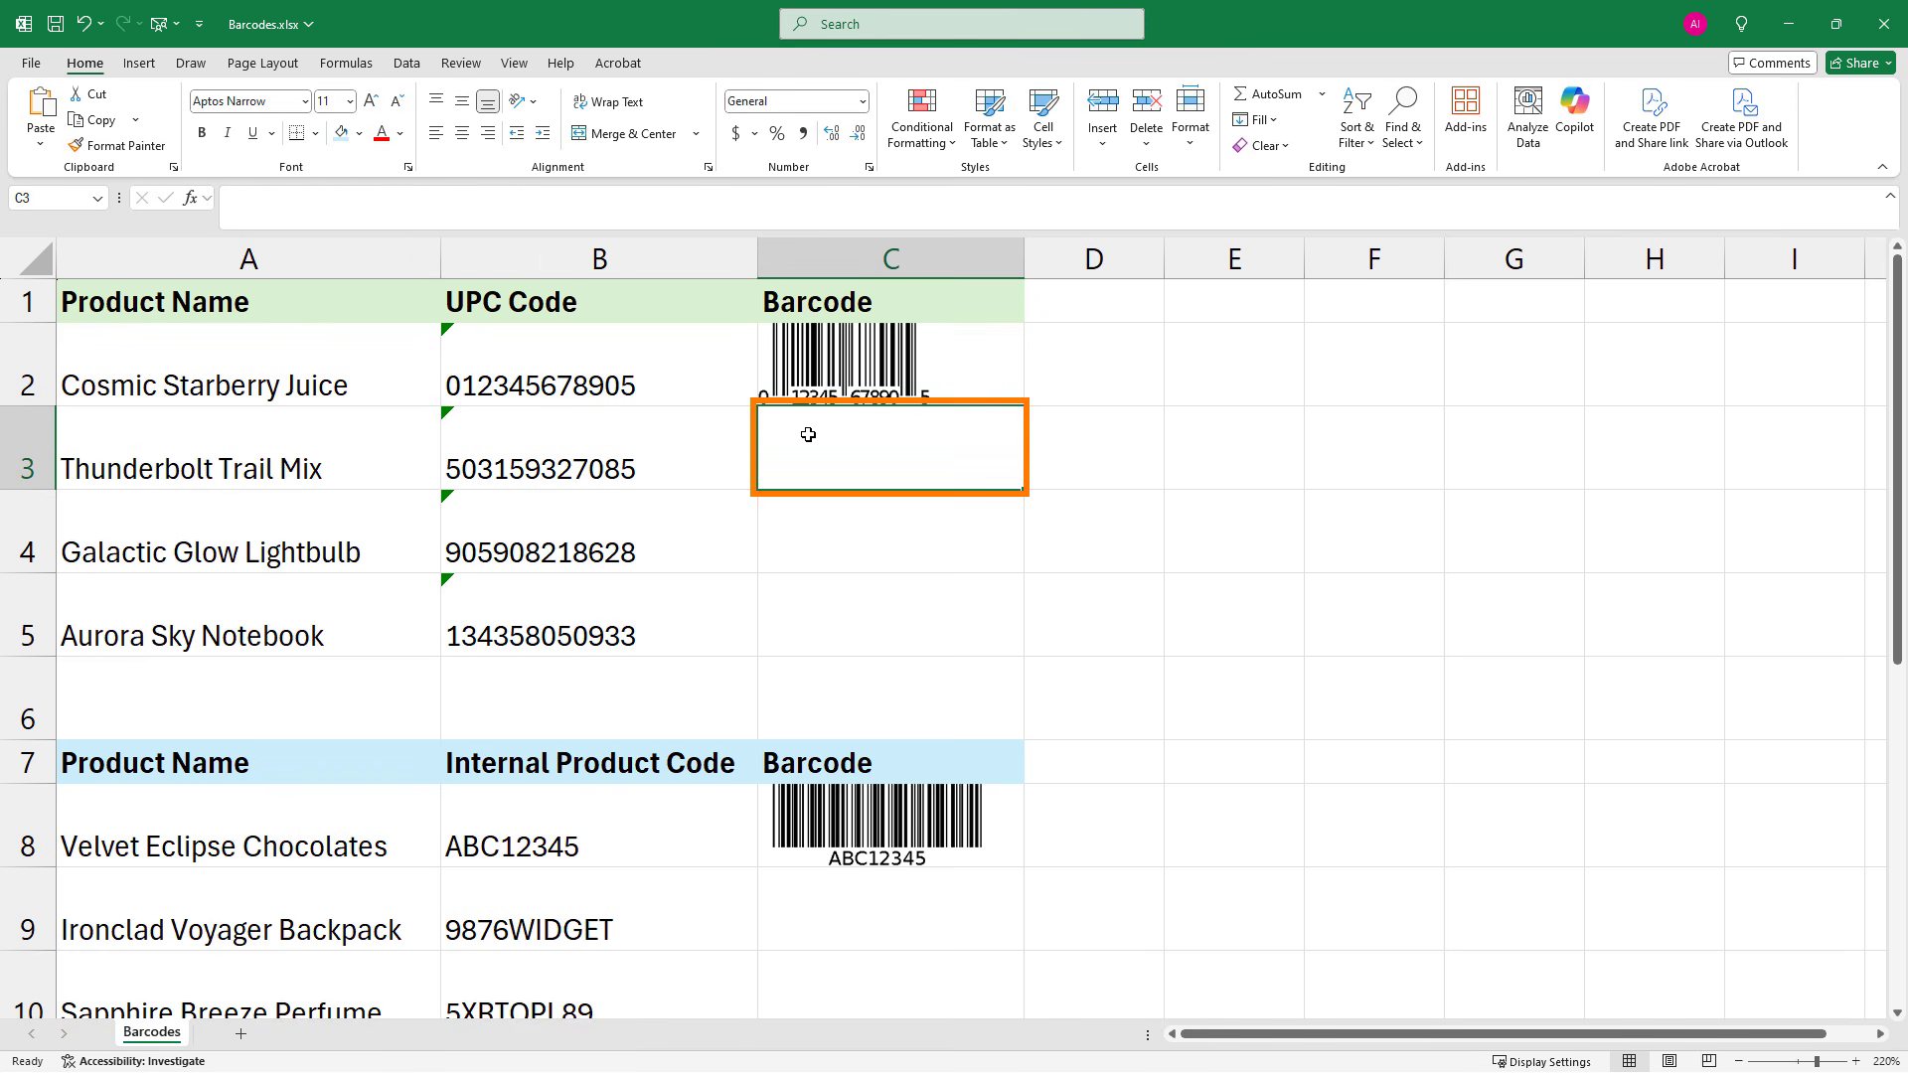
pyautogui.write('=')
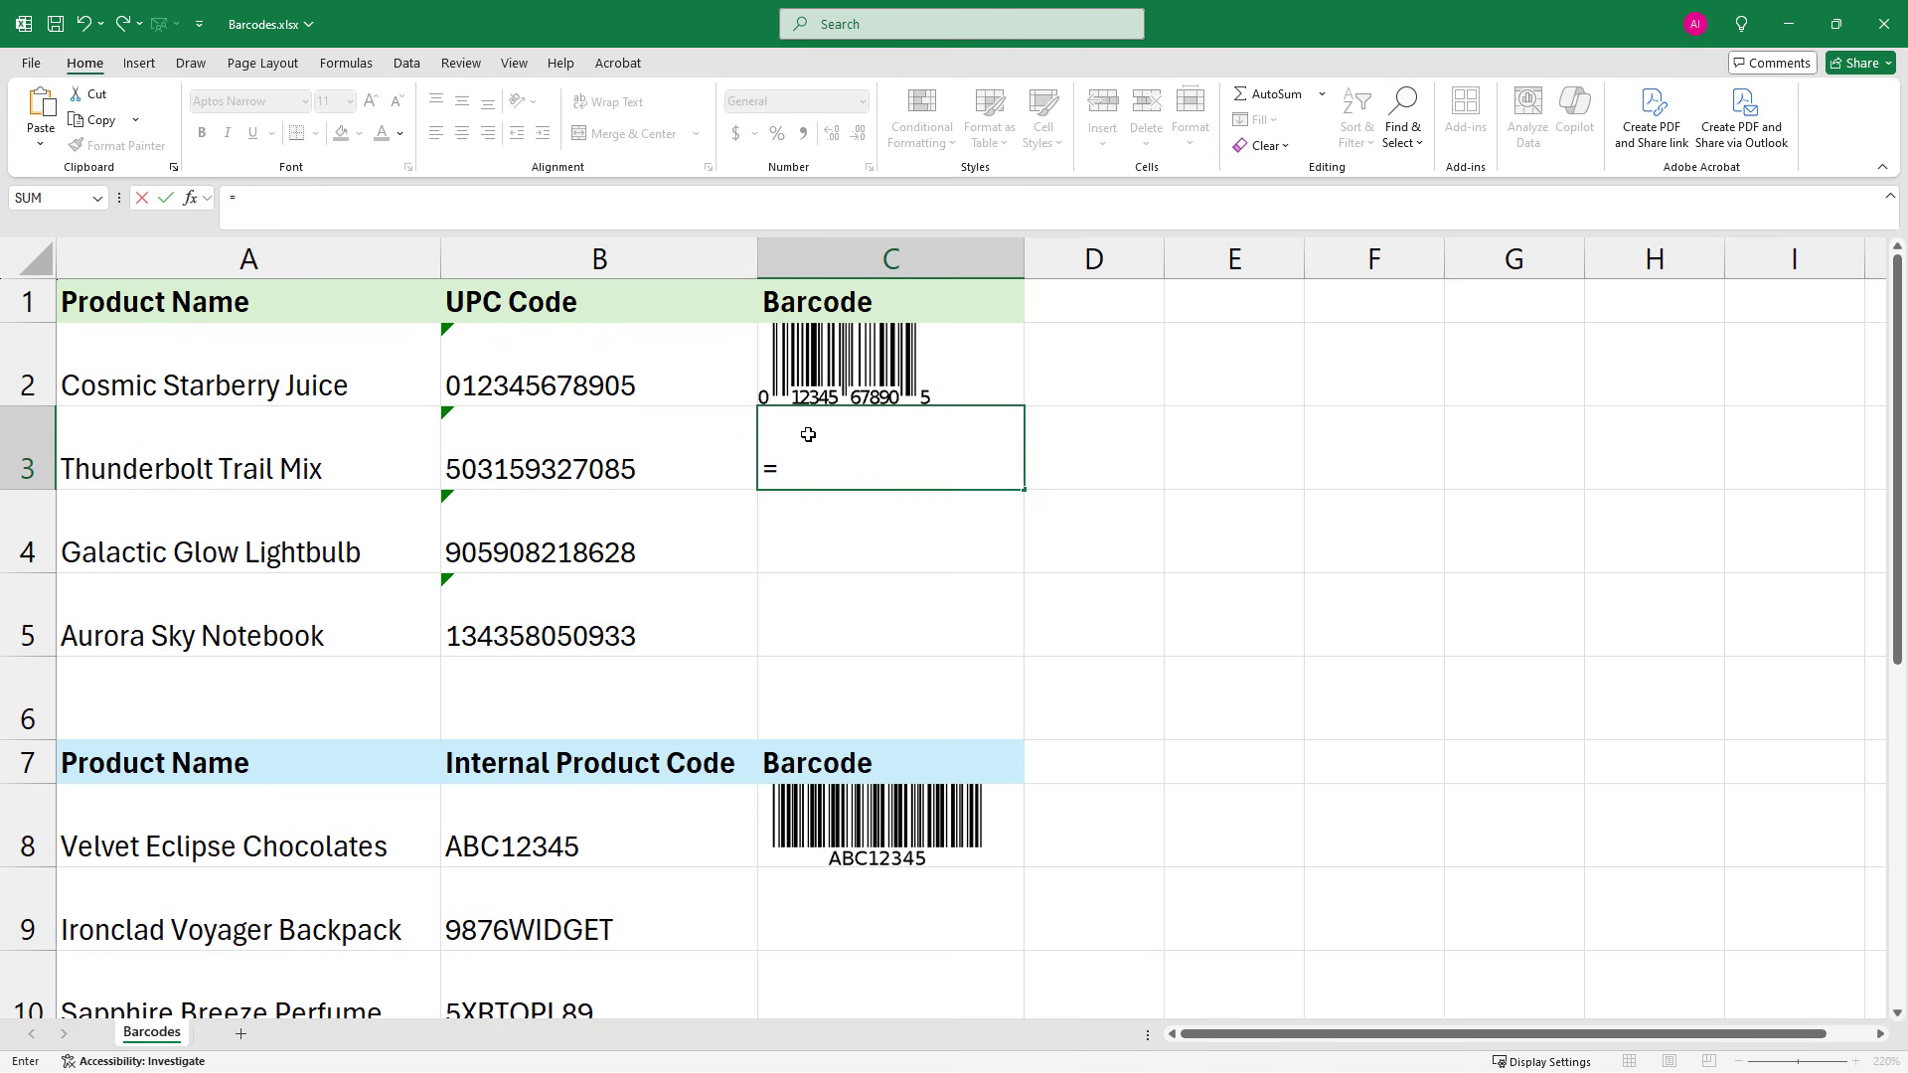
pyautogui.write('IMAGE')
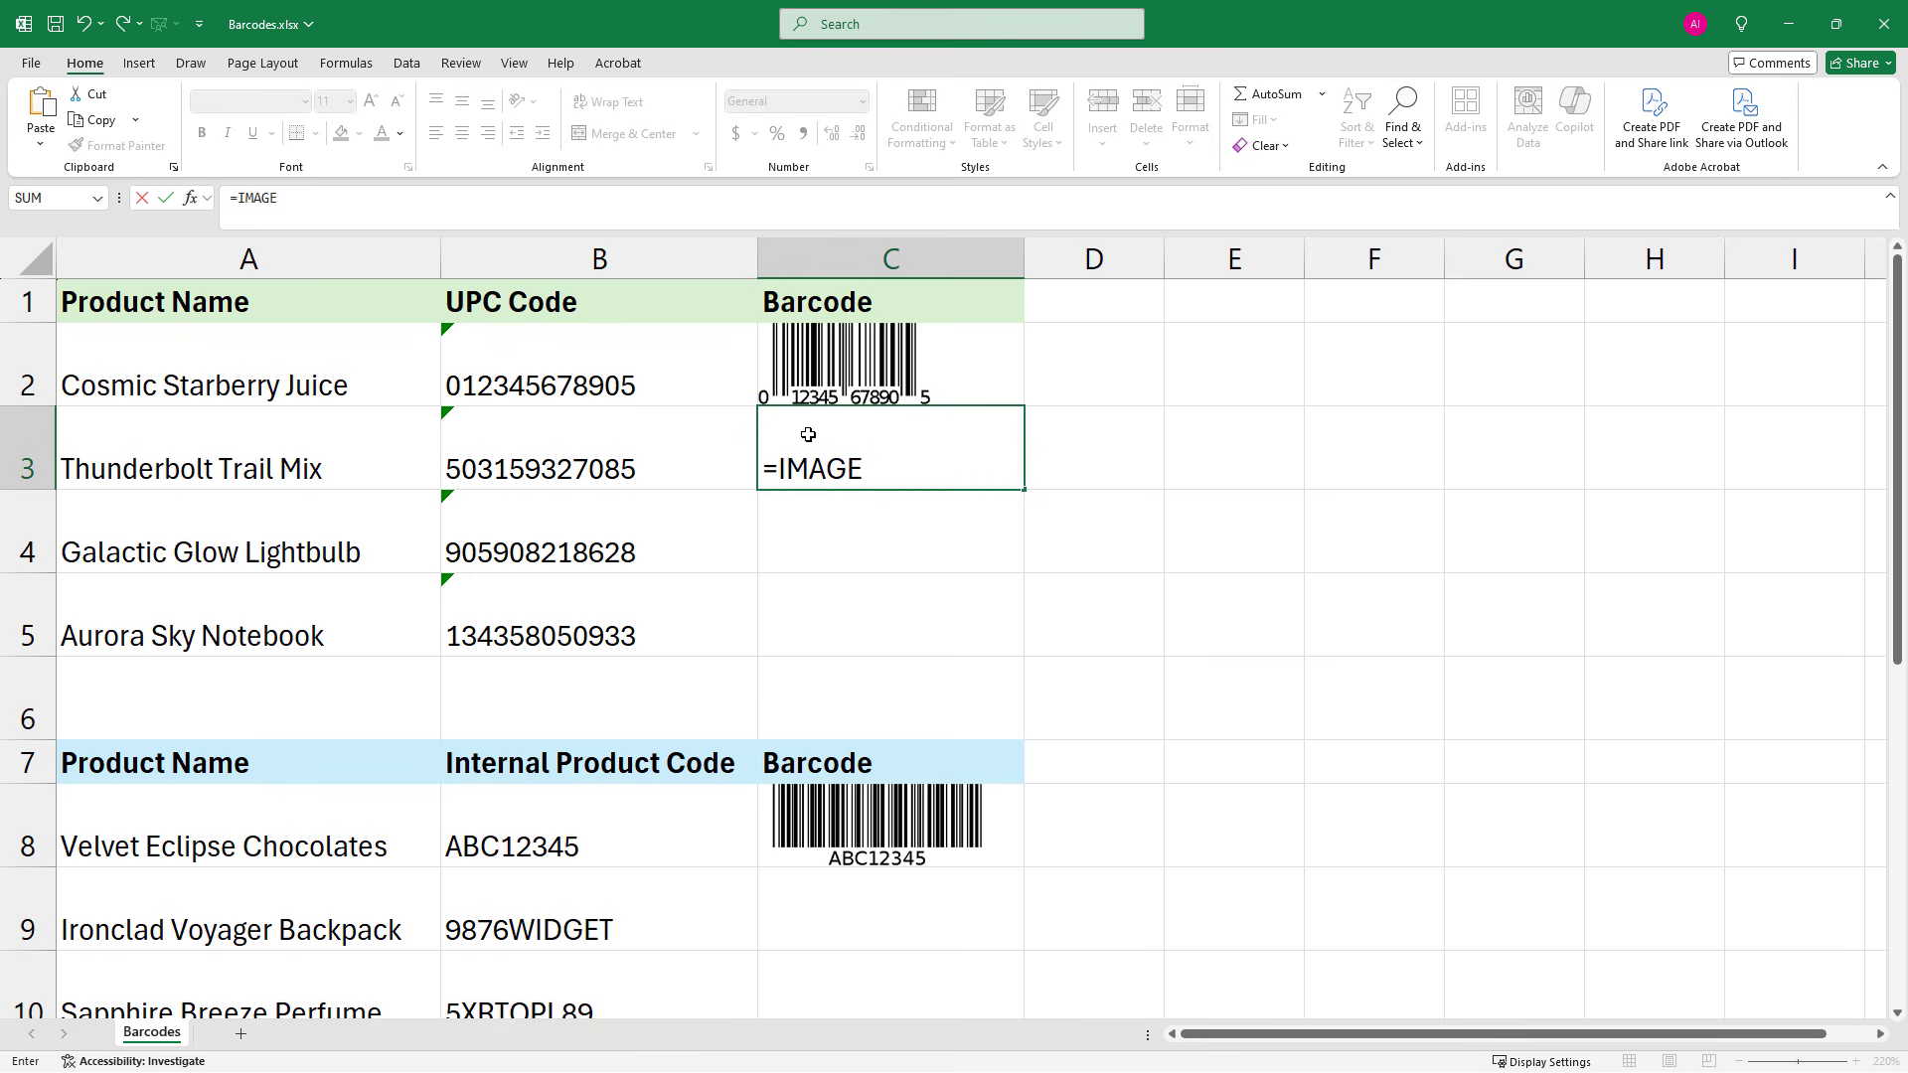
pyautogui.write('(')
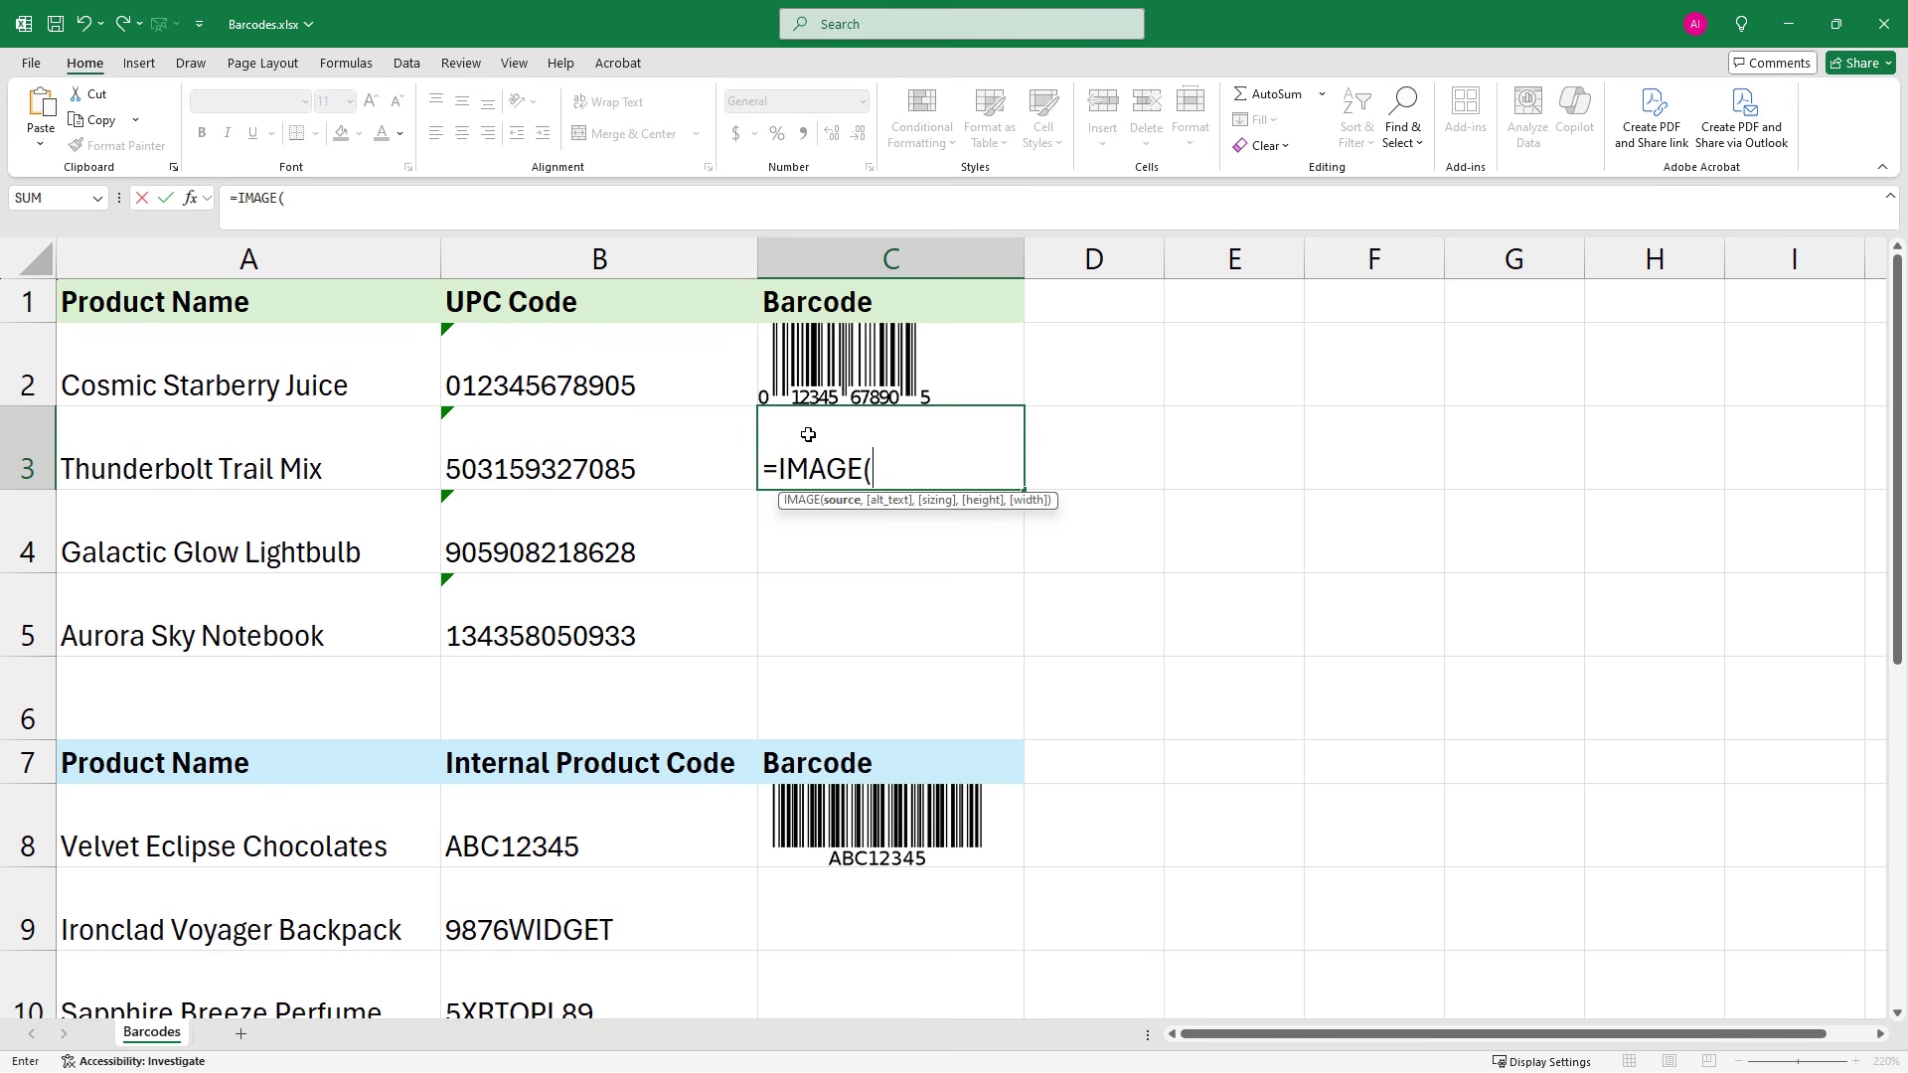
pyautogui.write('"')
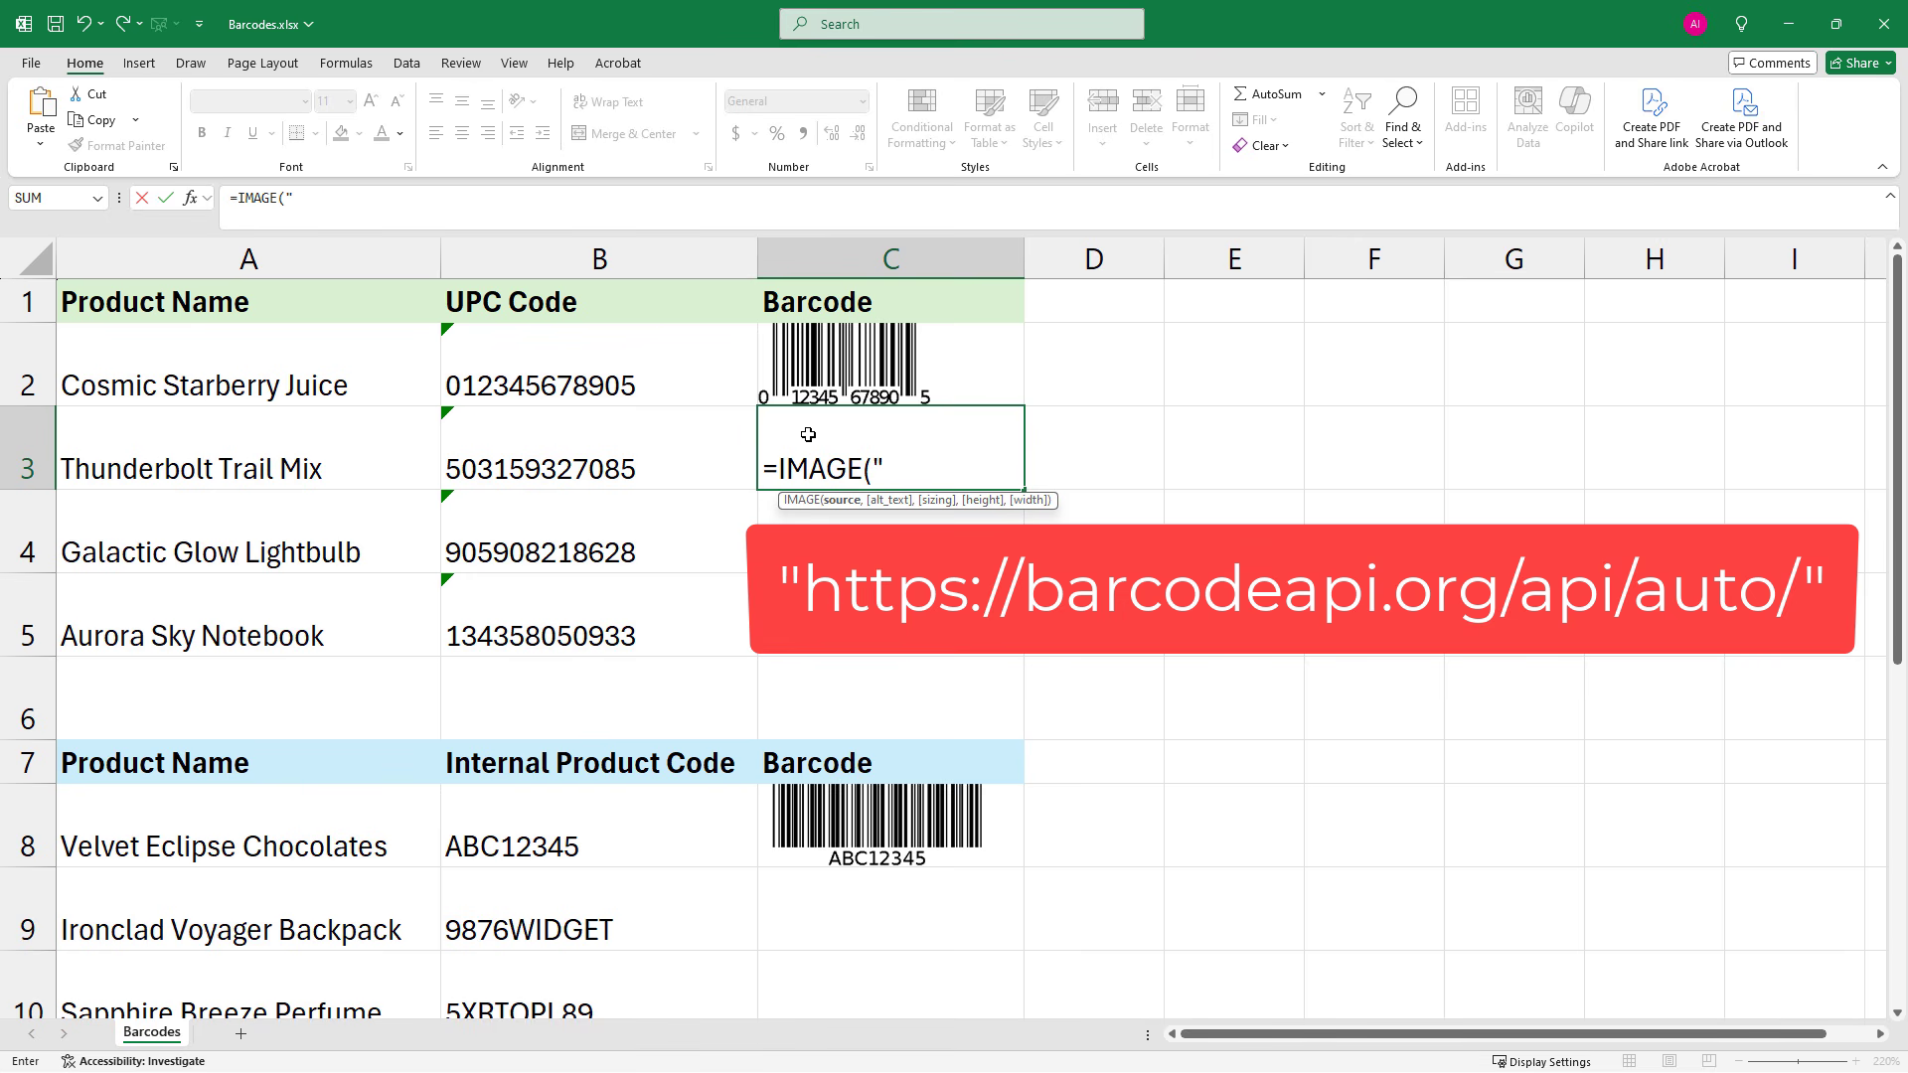
pyautogui.write('https://bar')
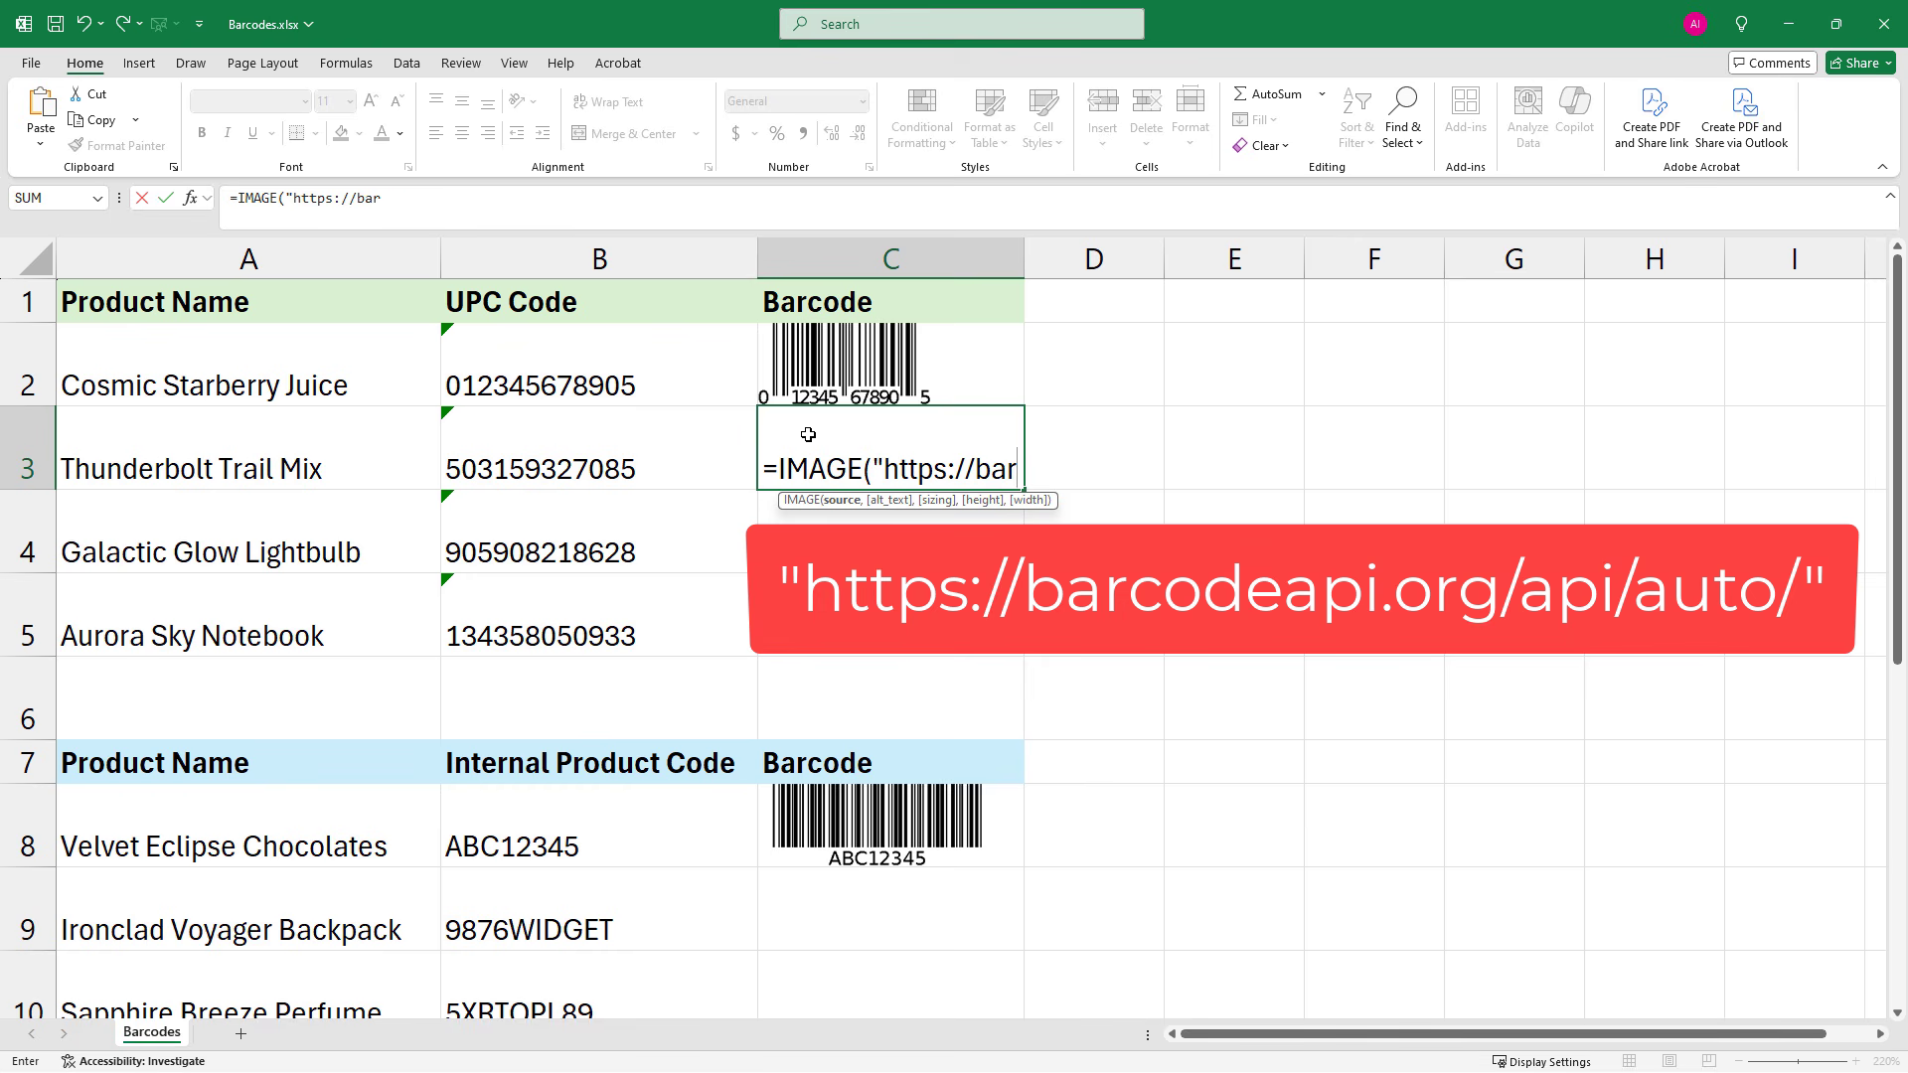
pyautogui.write('codeapi.org')
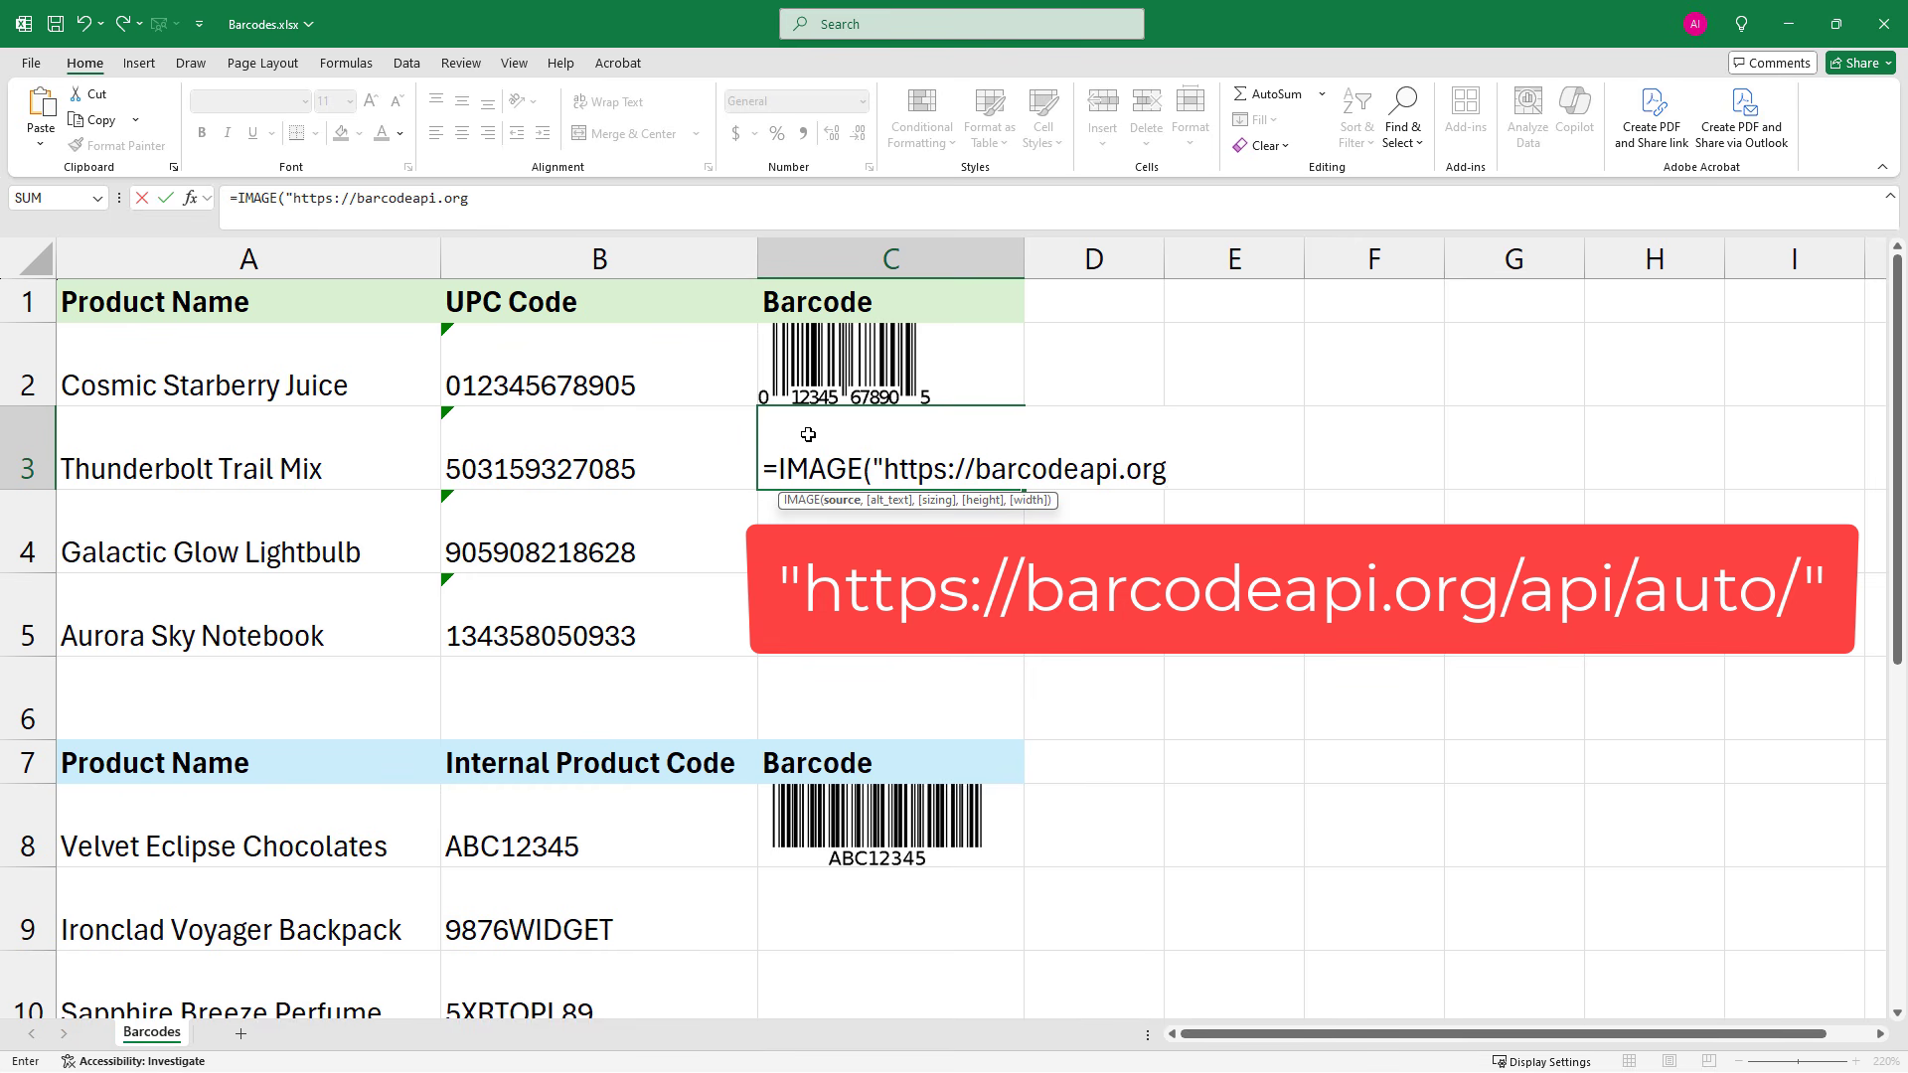
pyautogui.write('/api/auto')
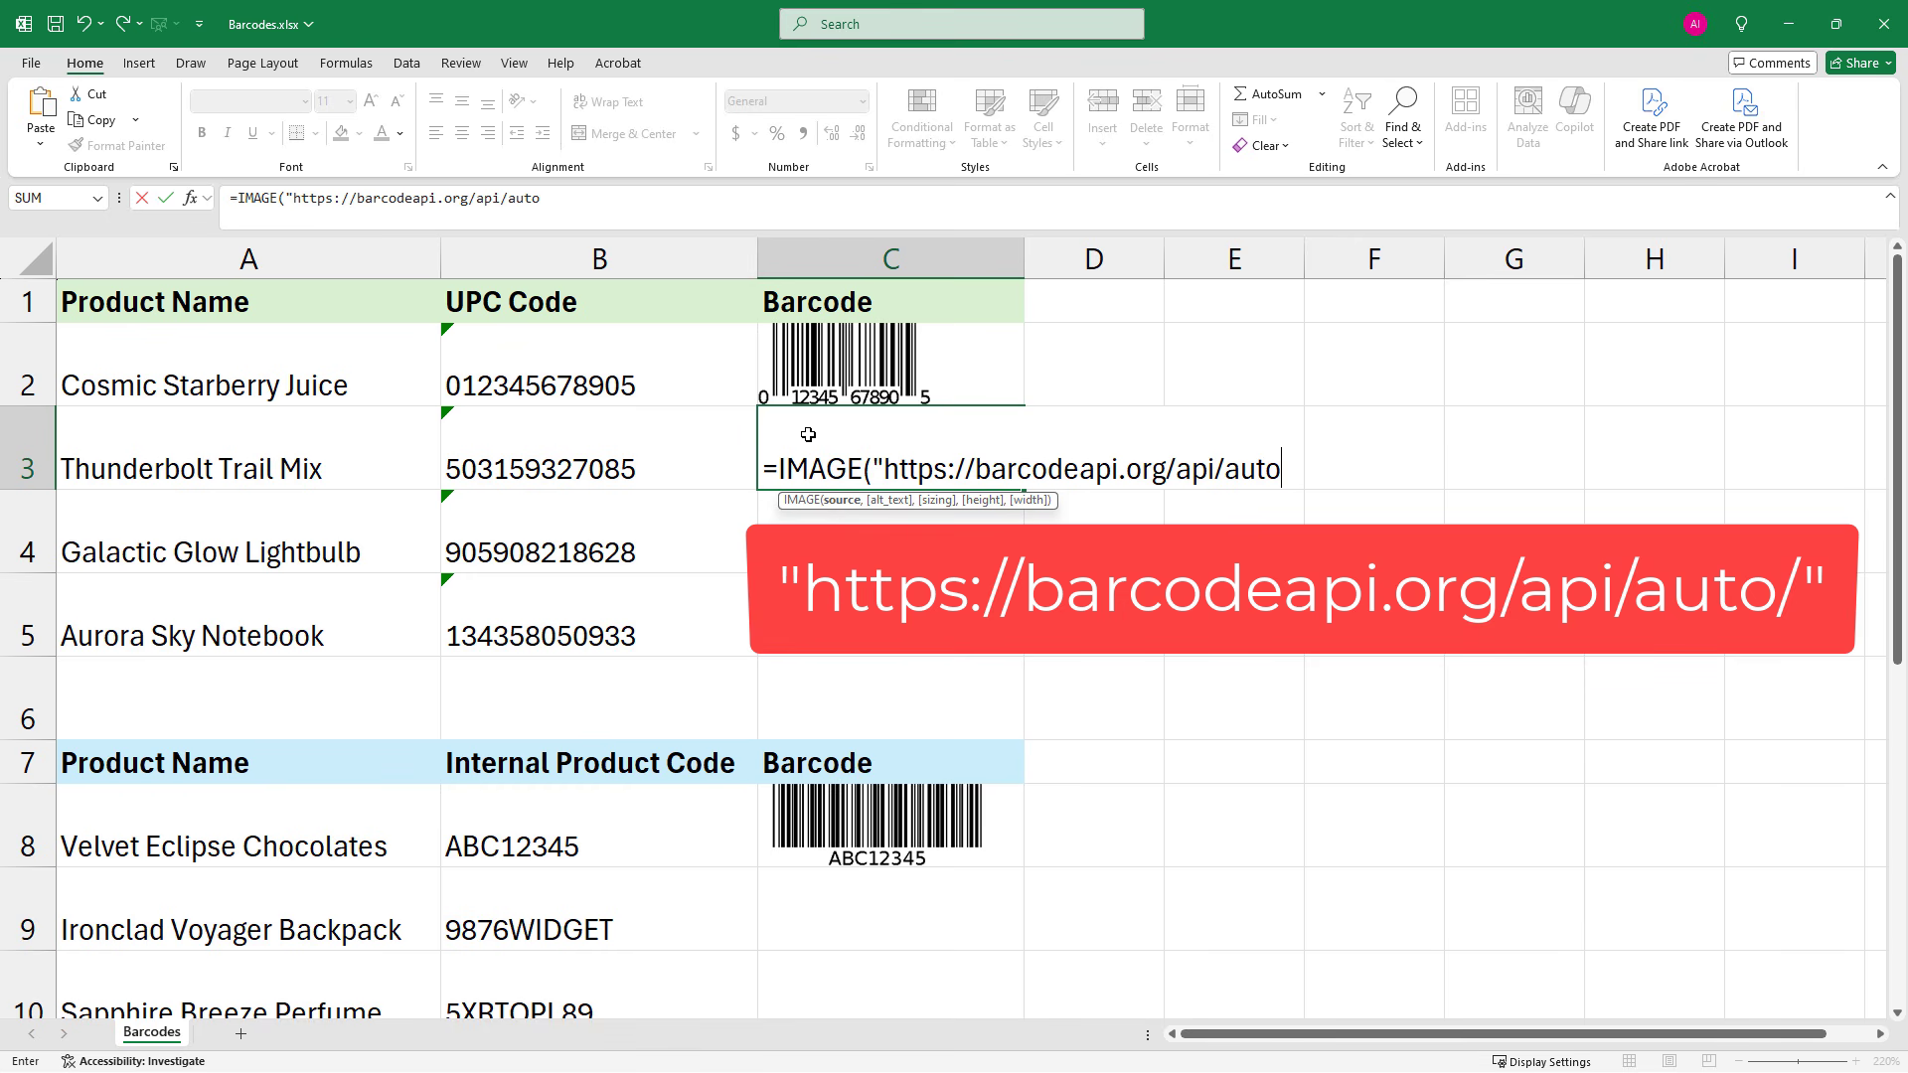
pyautogui.write('/"')
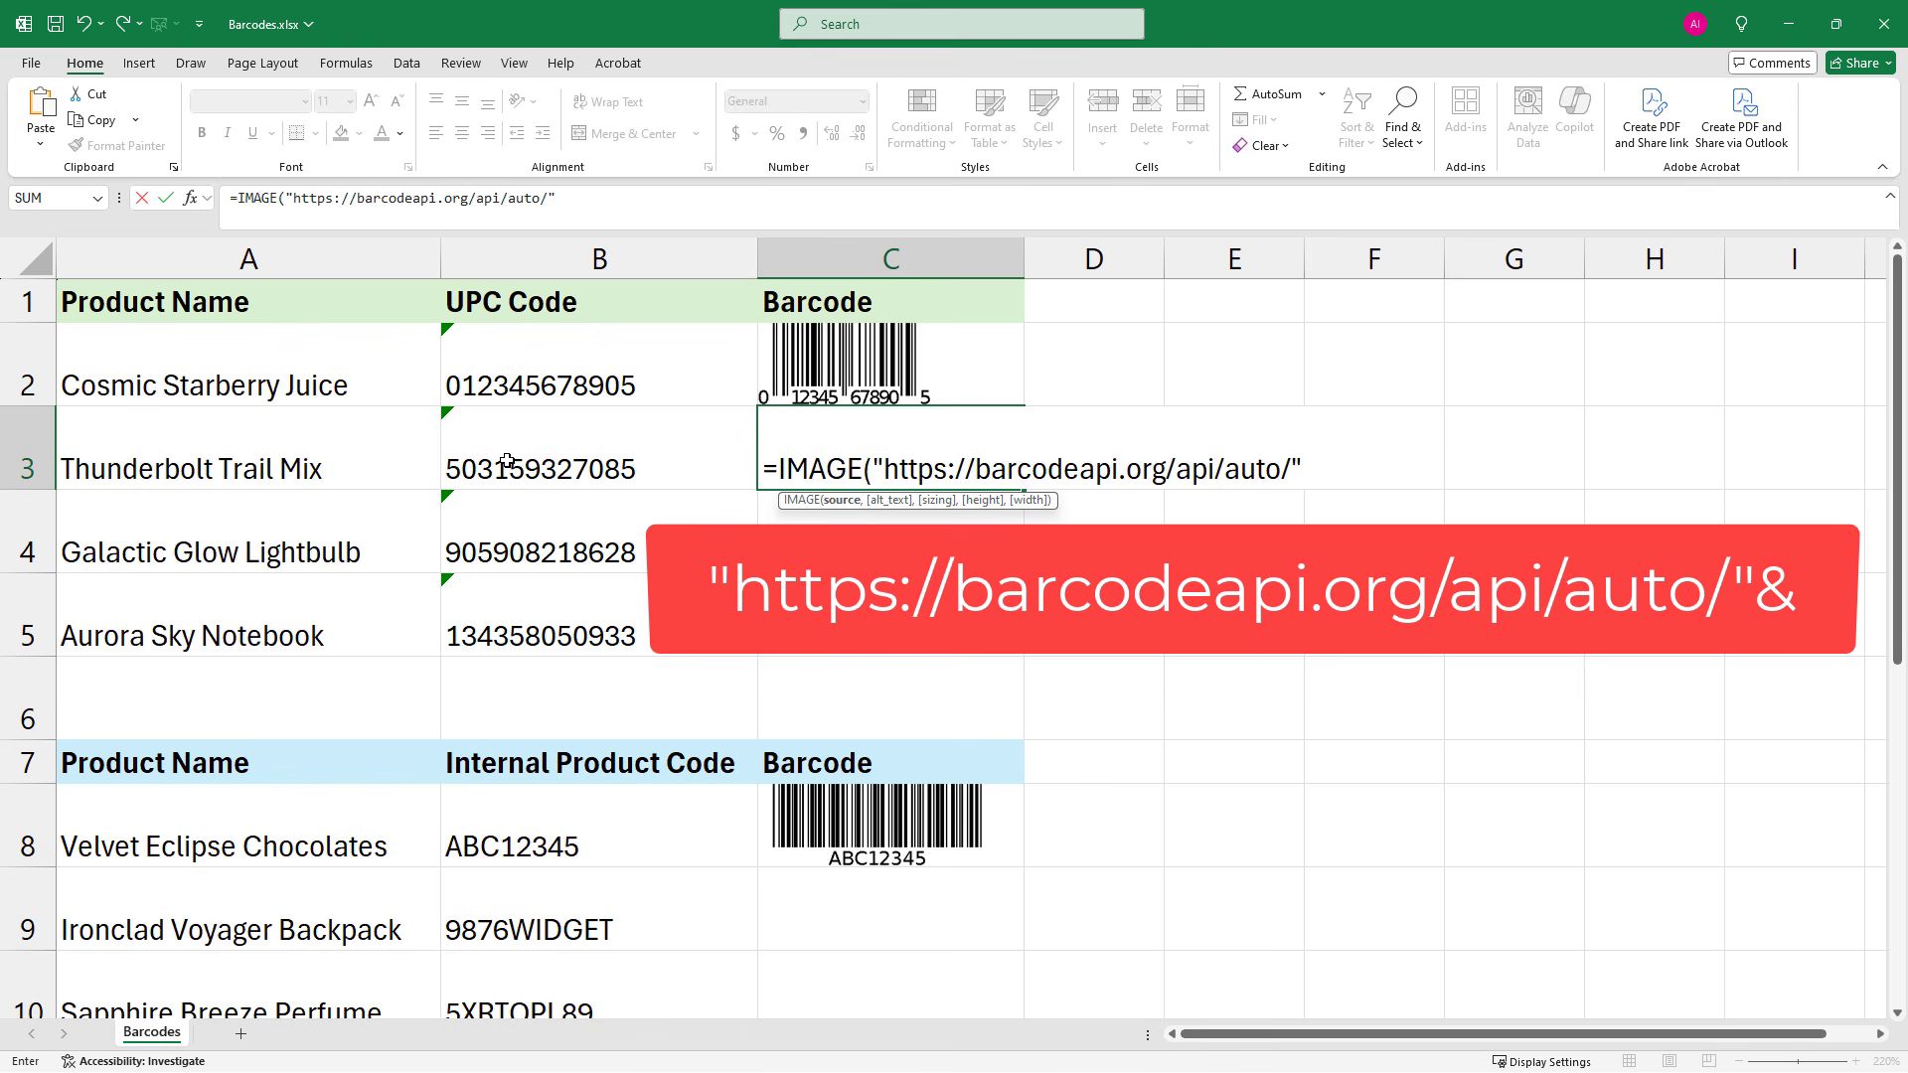
pyautogui.write('&')
pyautogui.click(507, 460)
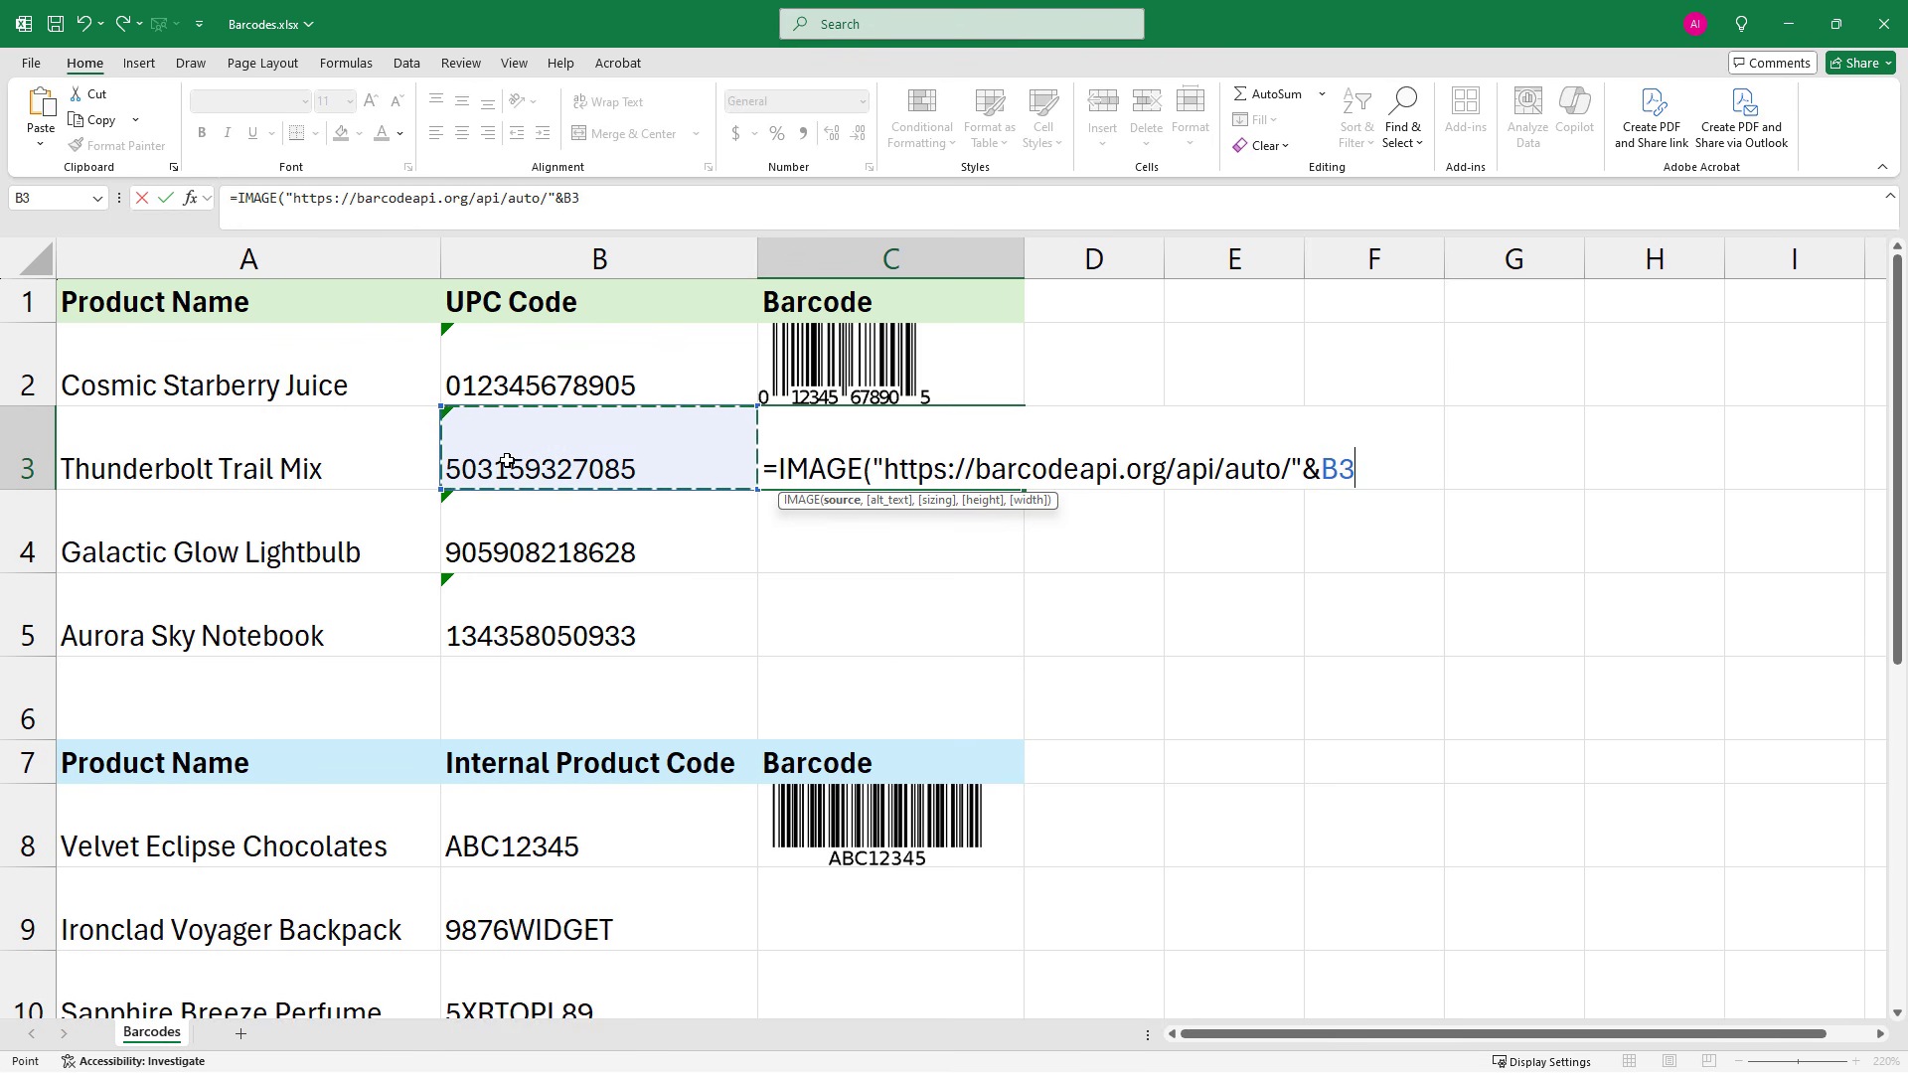
pyautogui.write(')')
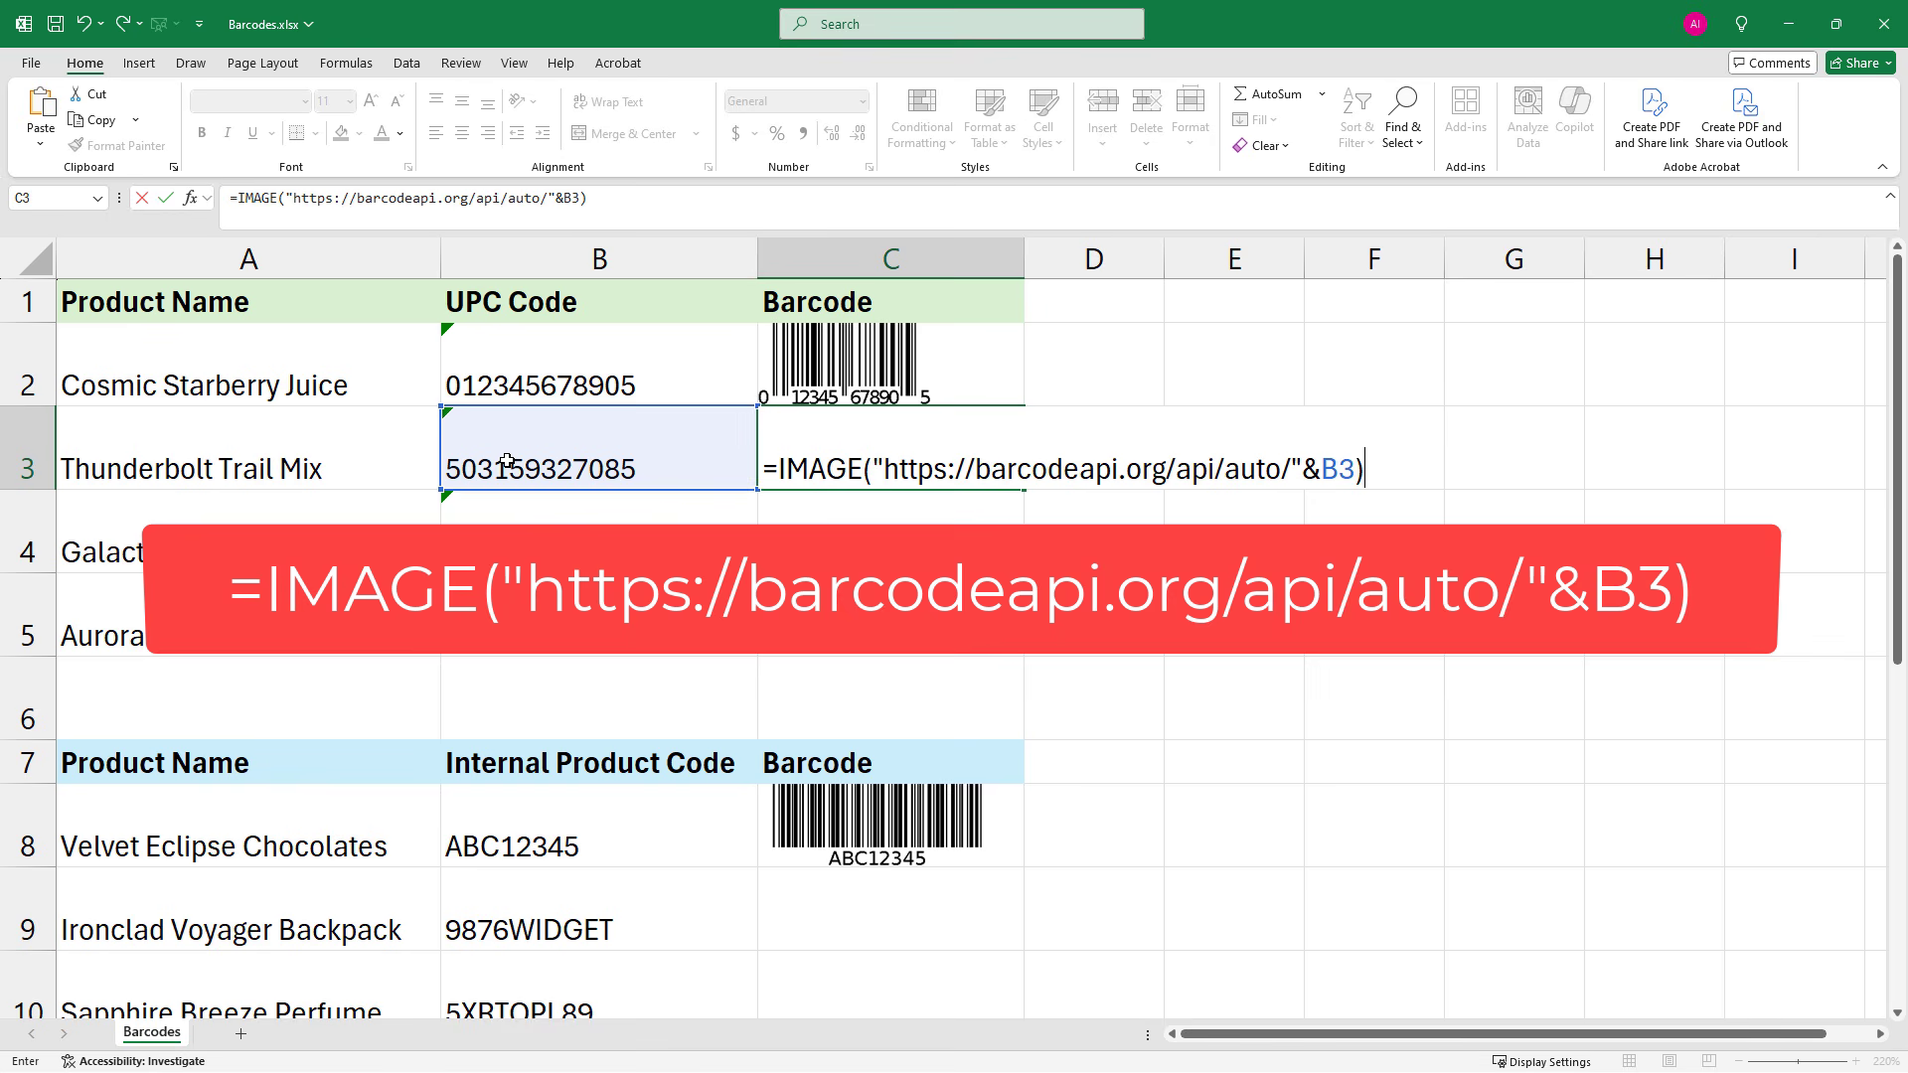
pyautogui.press('Return')
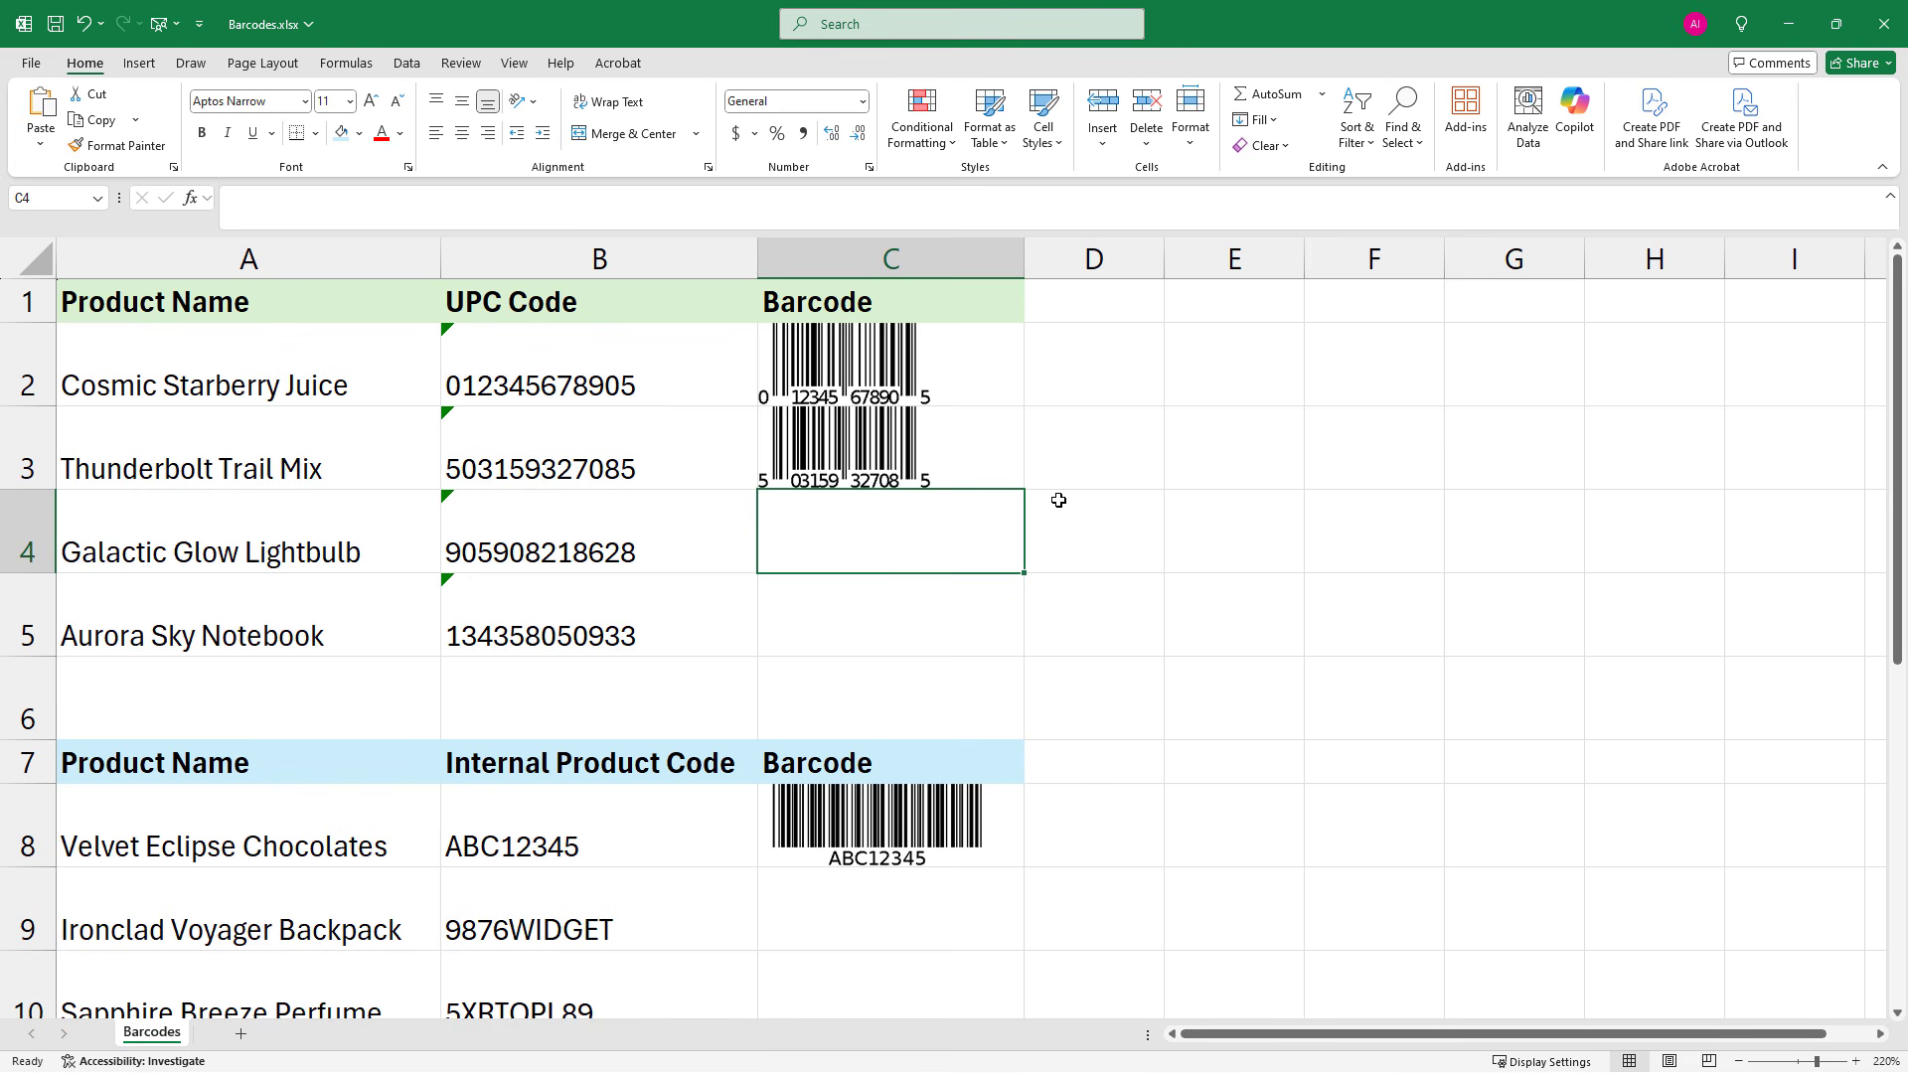
# Fill the barcode formula from C3 down through C5 and deselect the filled range
pyautogui.click(992, 454)
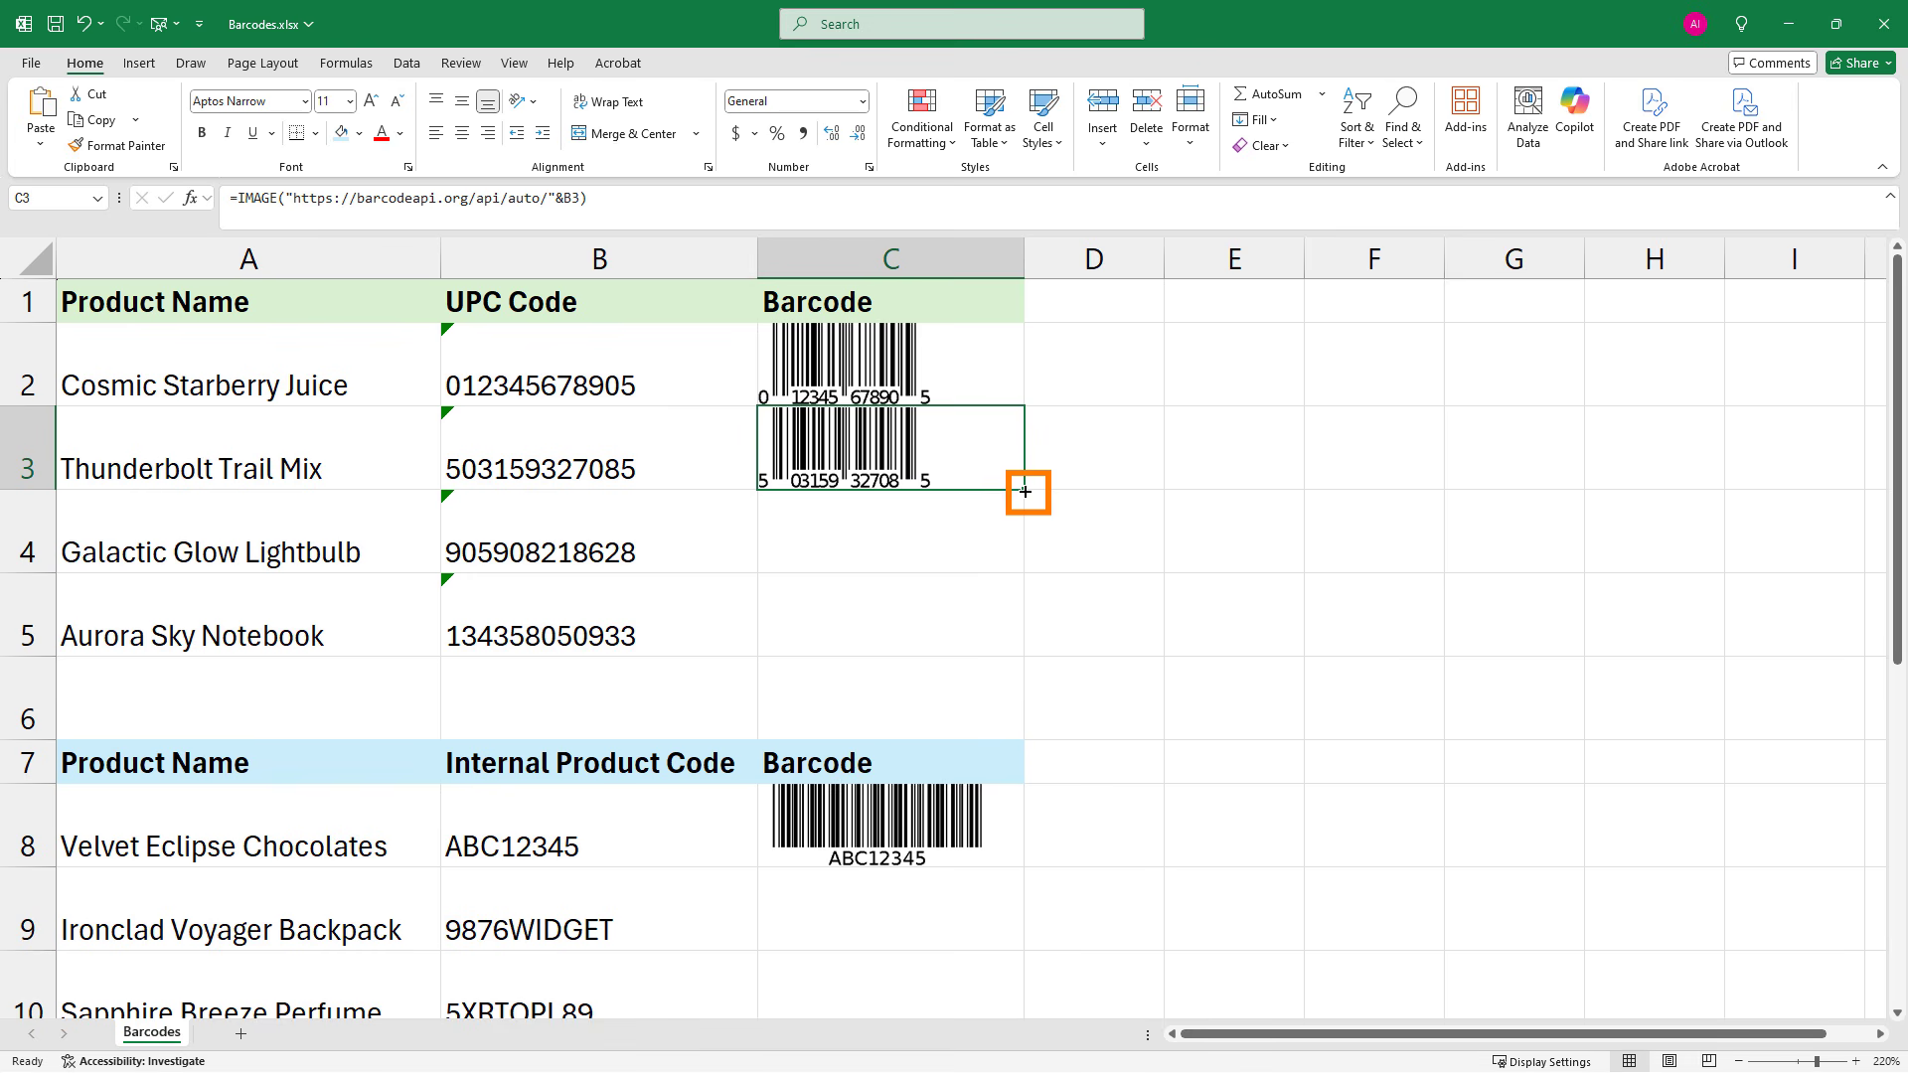
pyautogui.moveTo(1024, 491); pyautogui.dragTo(1027, 600)
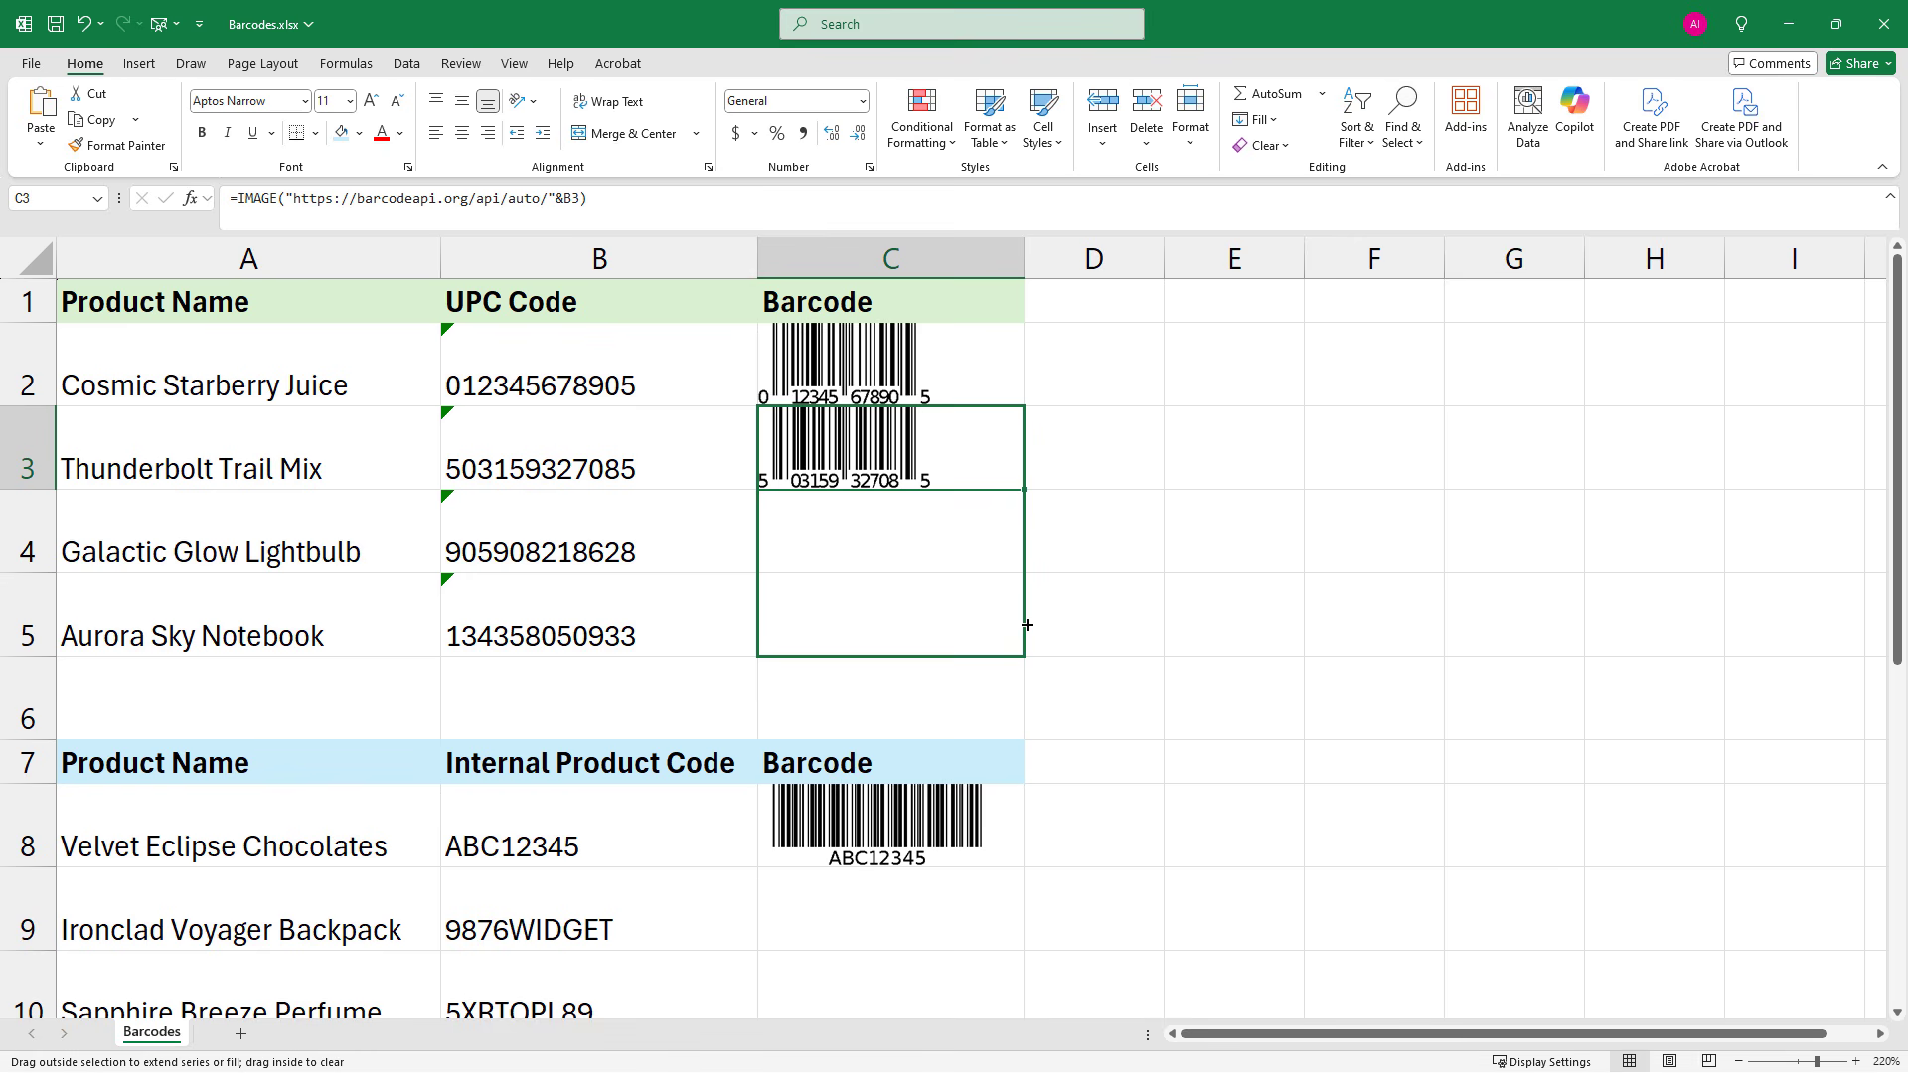
pyautogui.moveTo(1027, 624); pyautogui.dragTo(1026, 628)
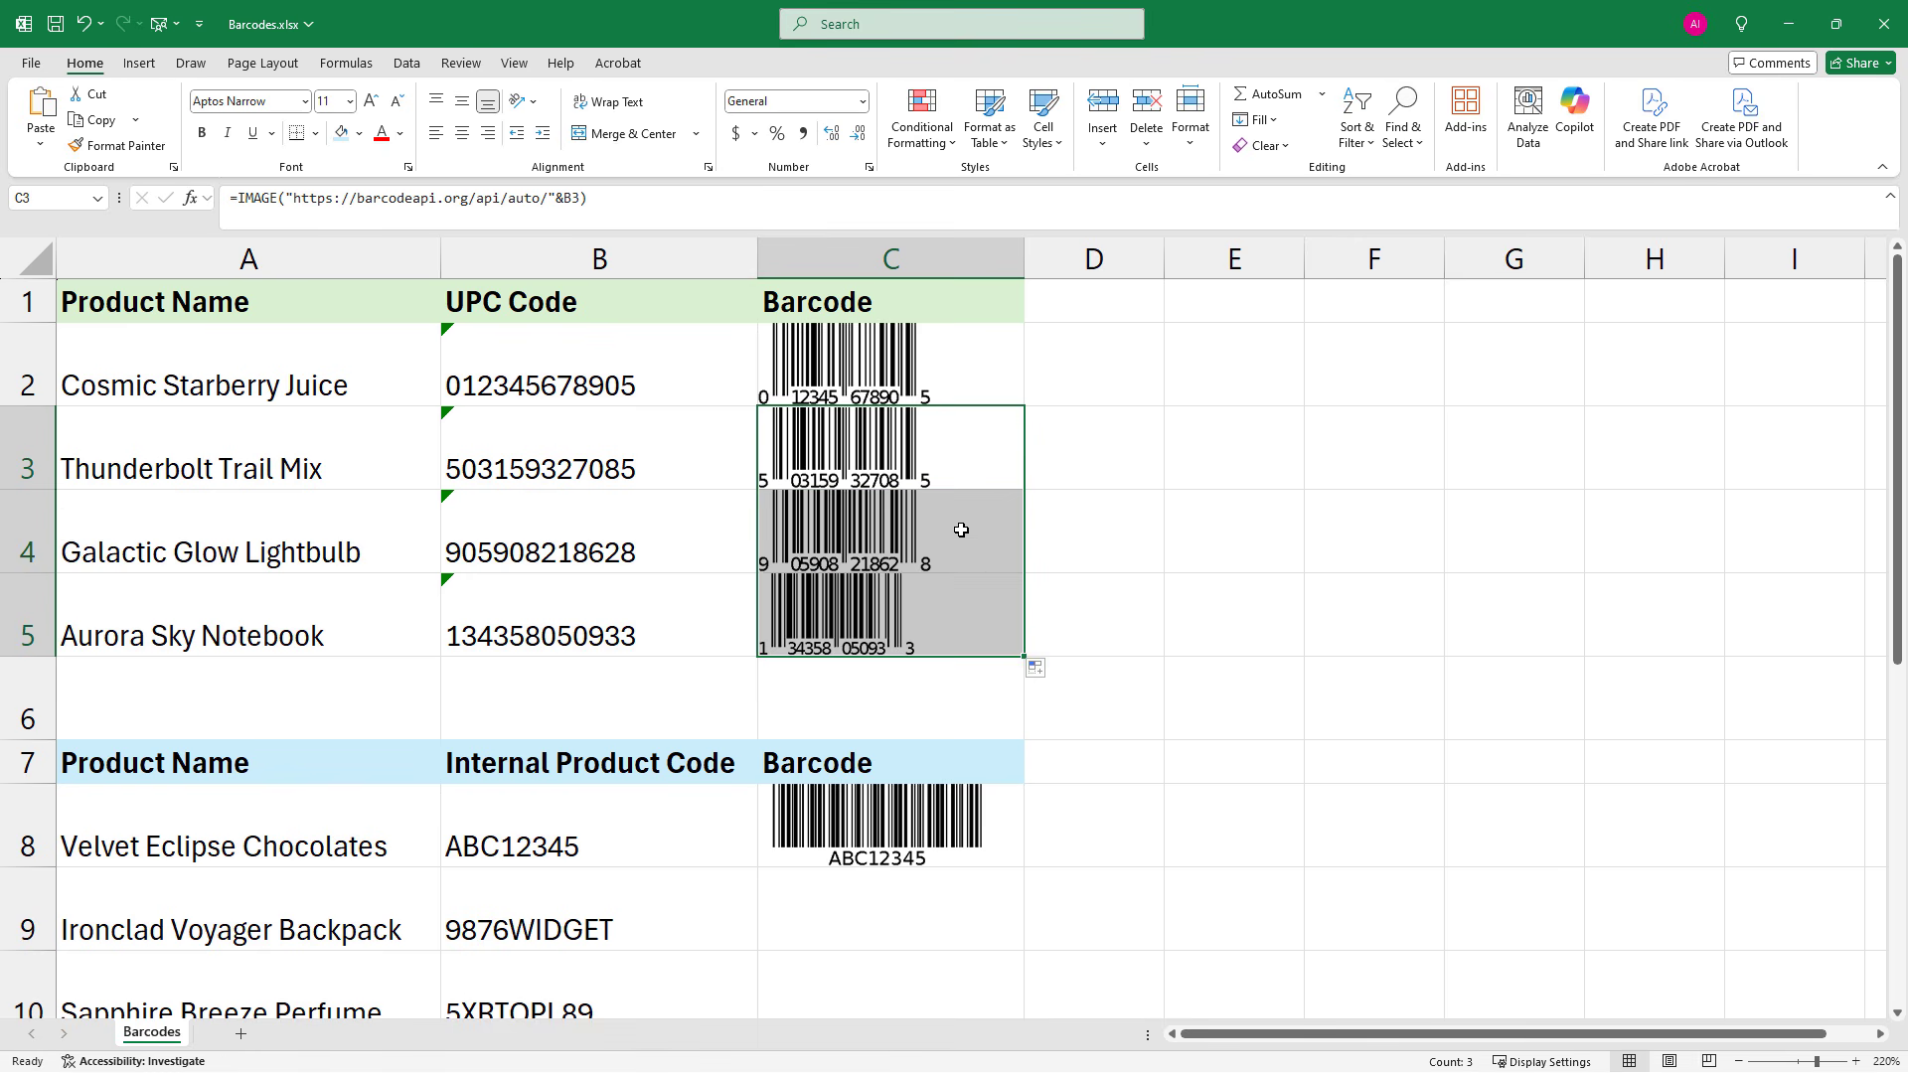
pyautogui.click(945, 558)
pyautogui.click(1047, 625)
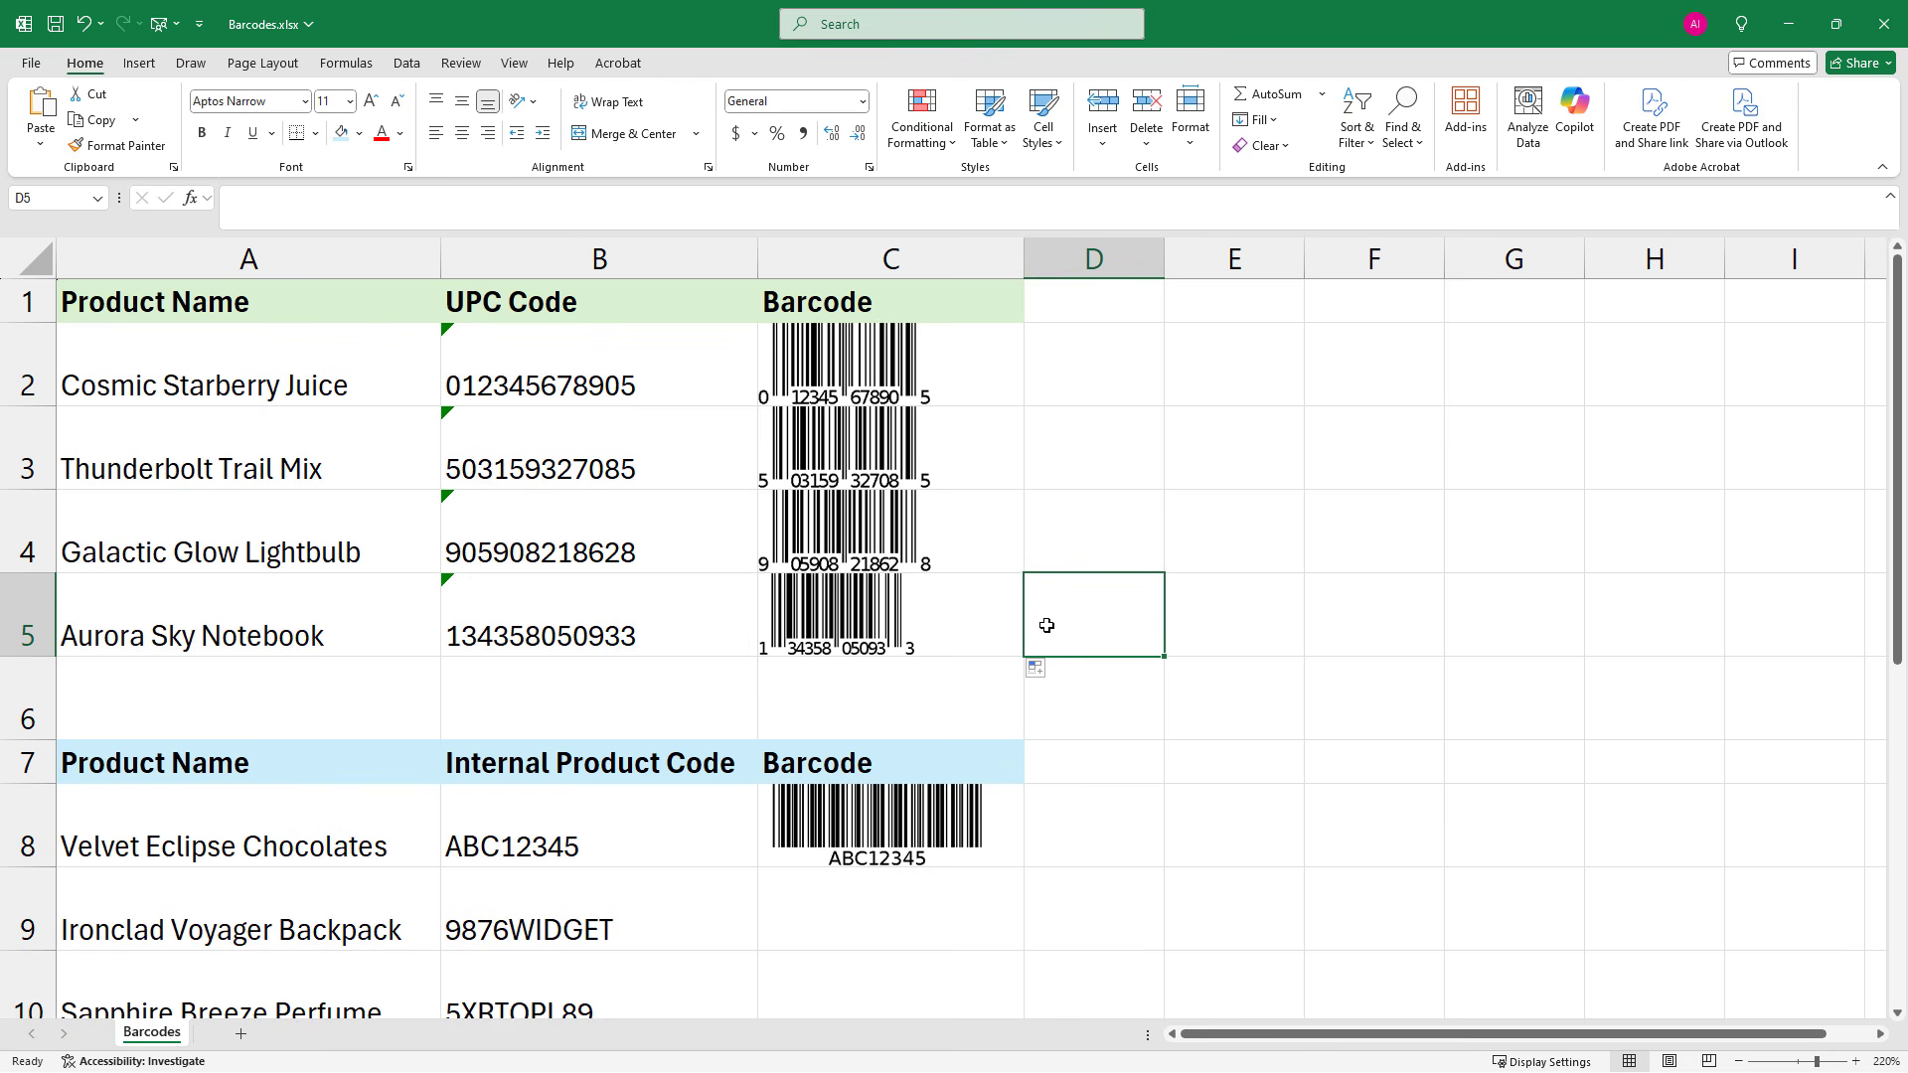
# Inspect the "auto" part of the barcode formula in C8 and switch to the BarcodeAPI.org page in the browser
pyautogui.scroll(-2, 1046, 625)
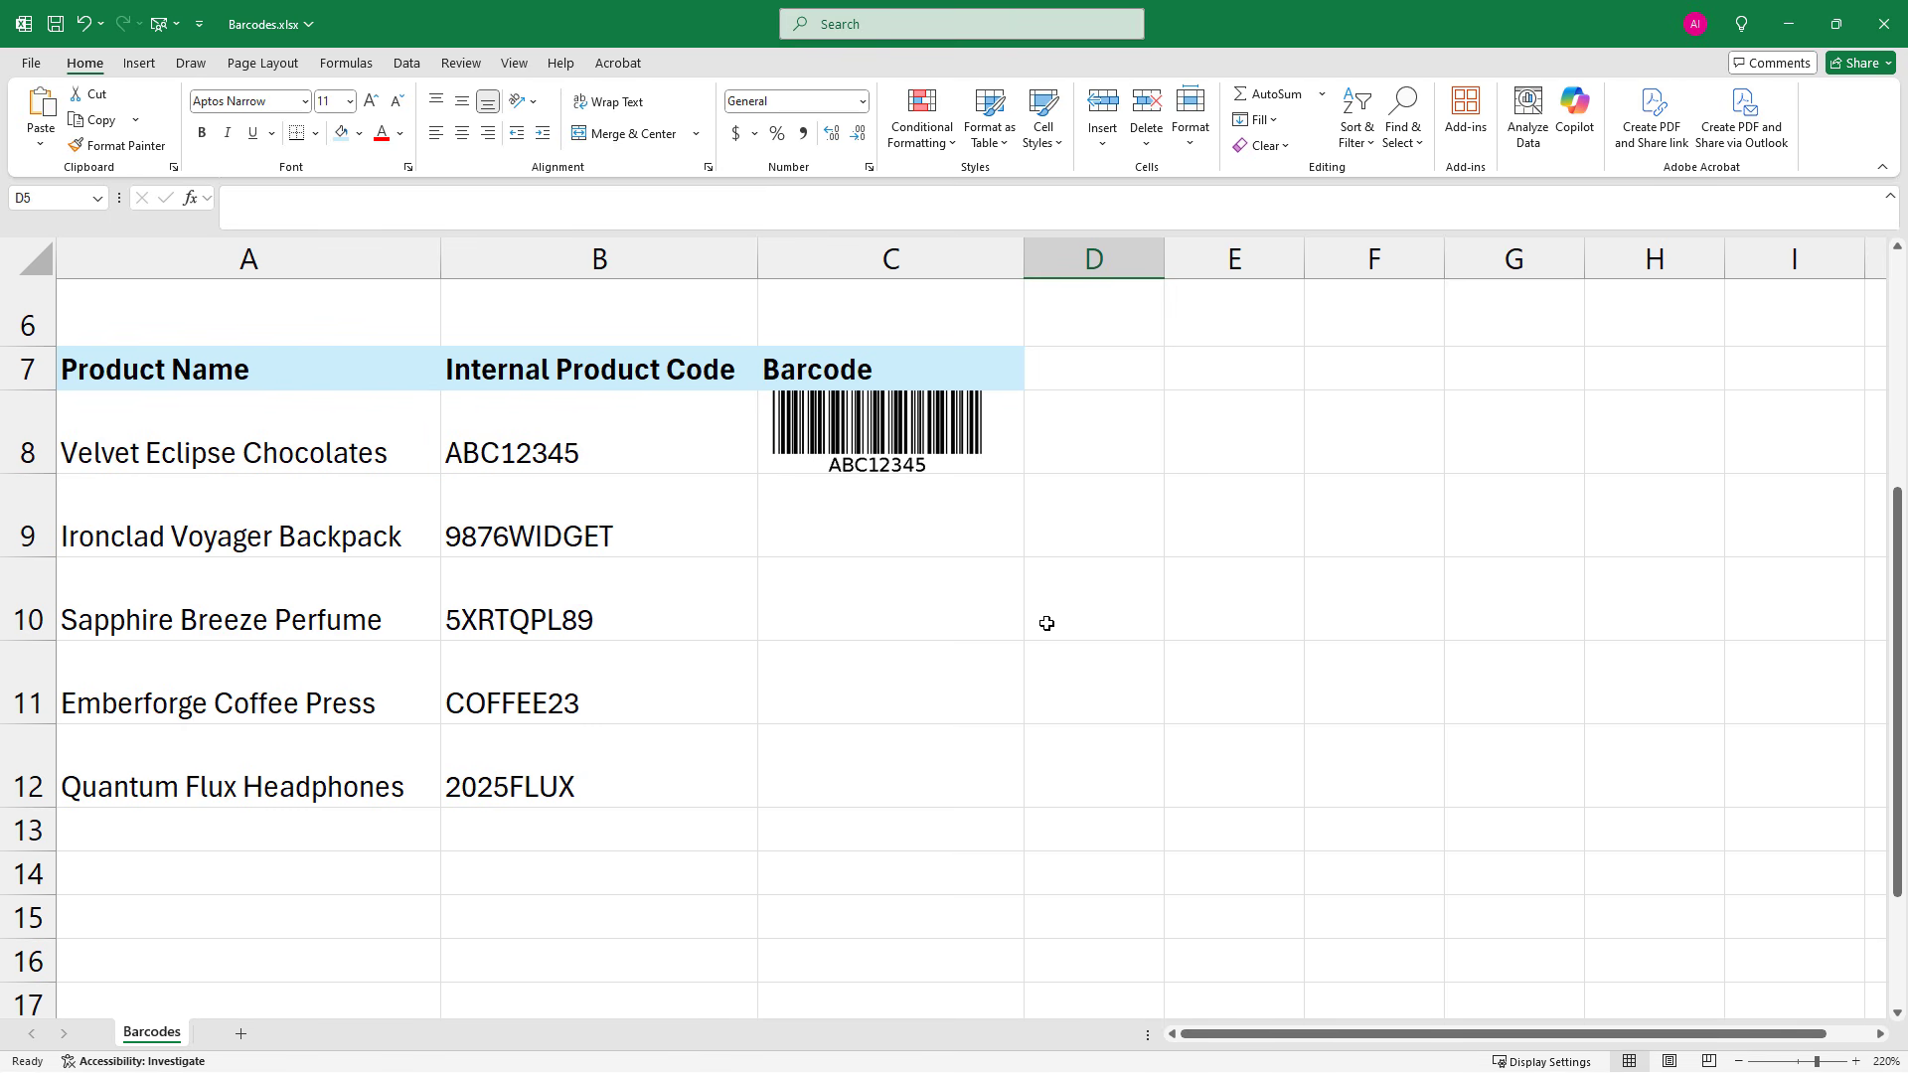
pyautogui.click(899, 440)
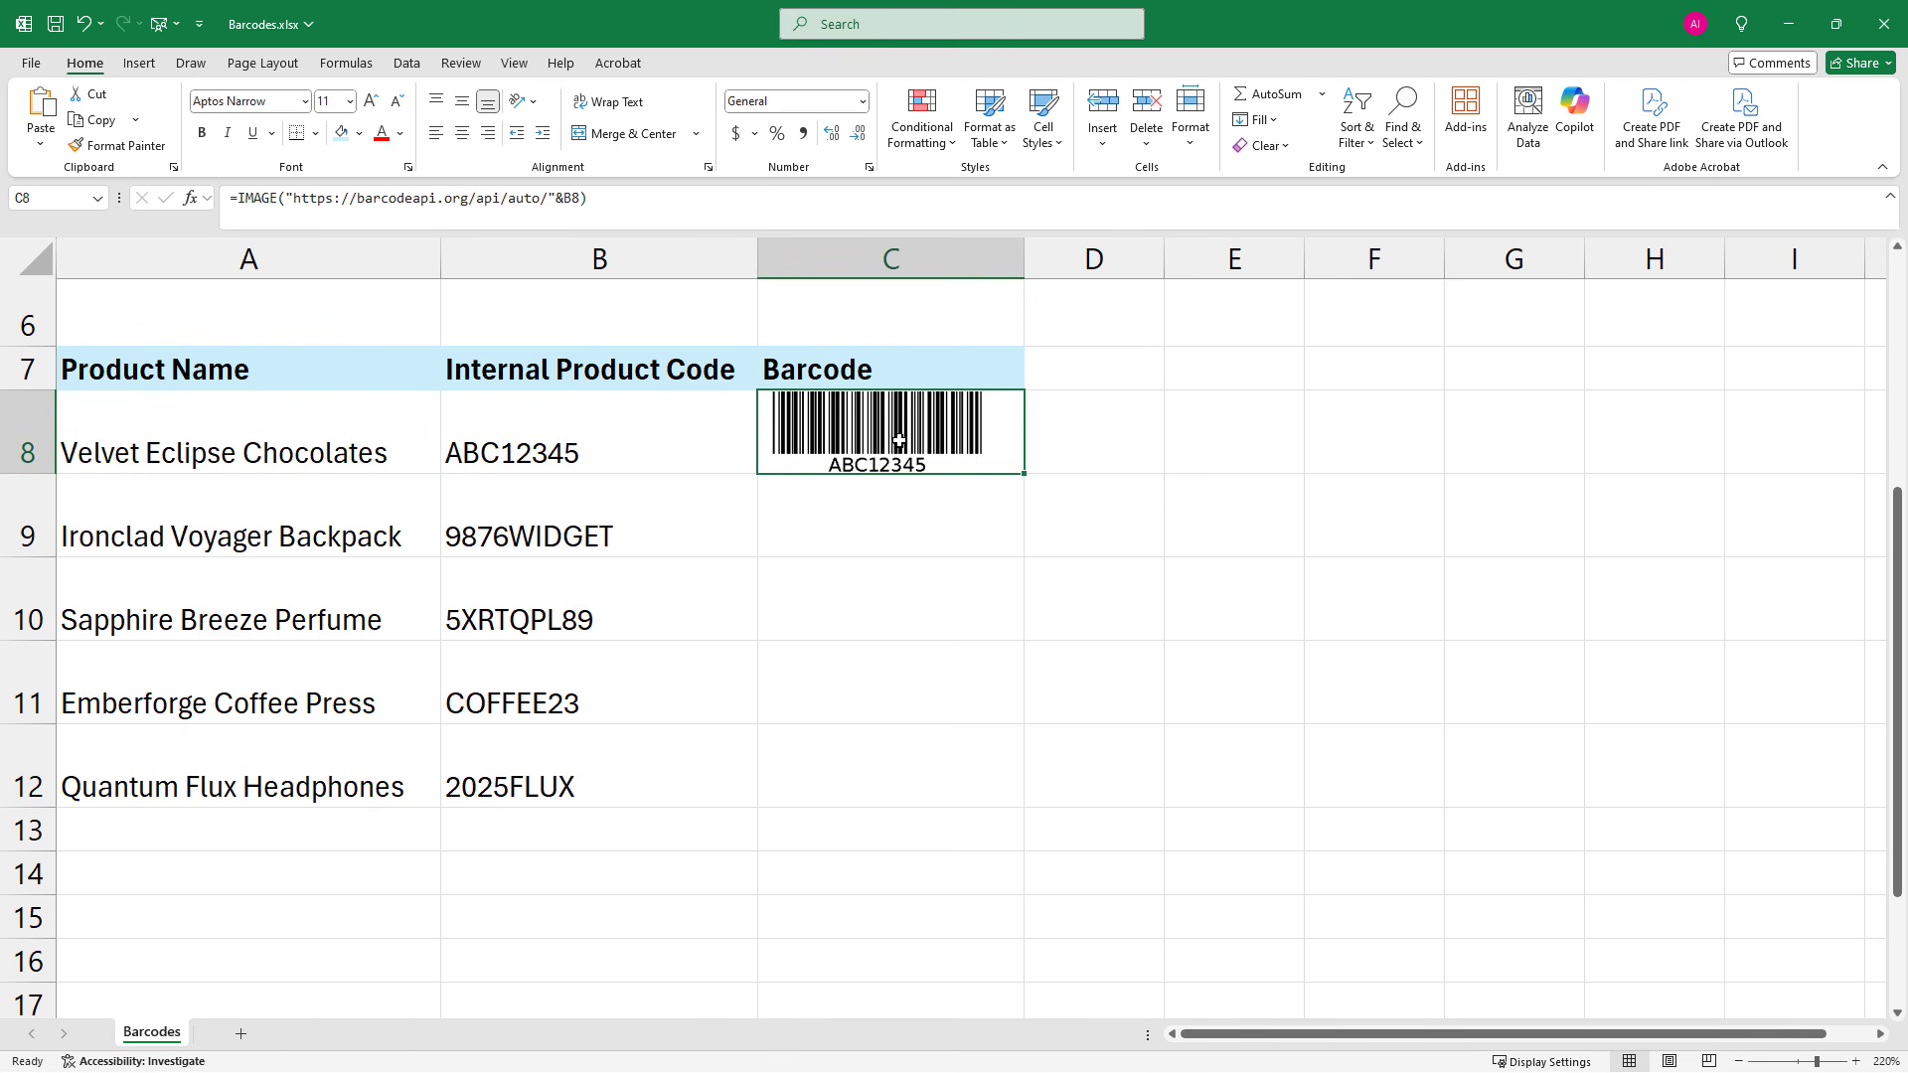
pyautogui.moveTo(540, 203); pyautogui.dragTo(511, 208)
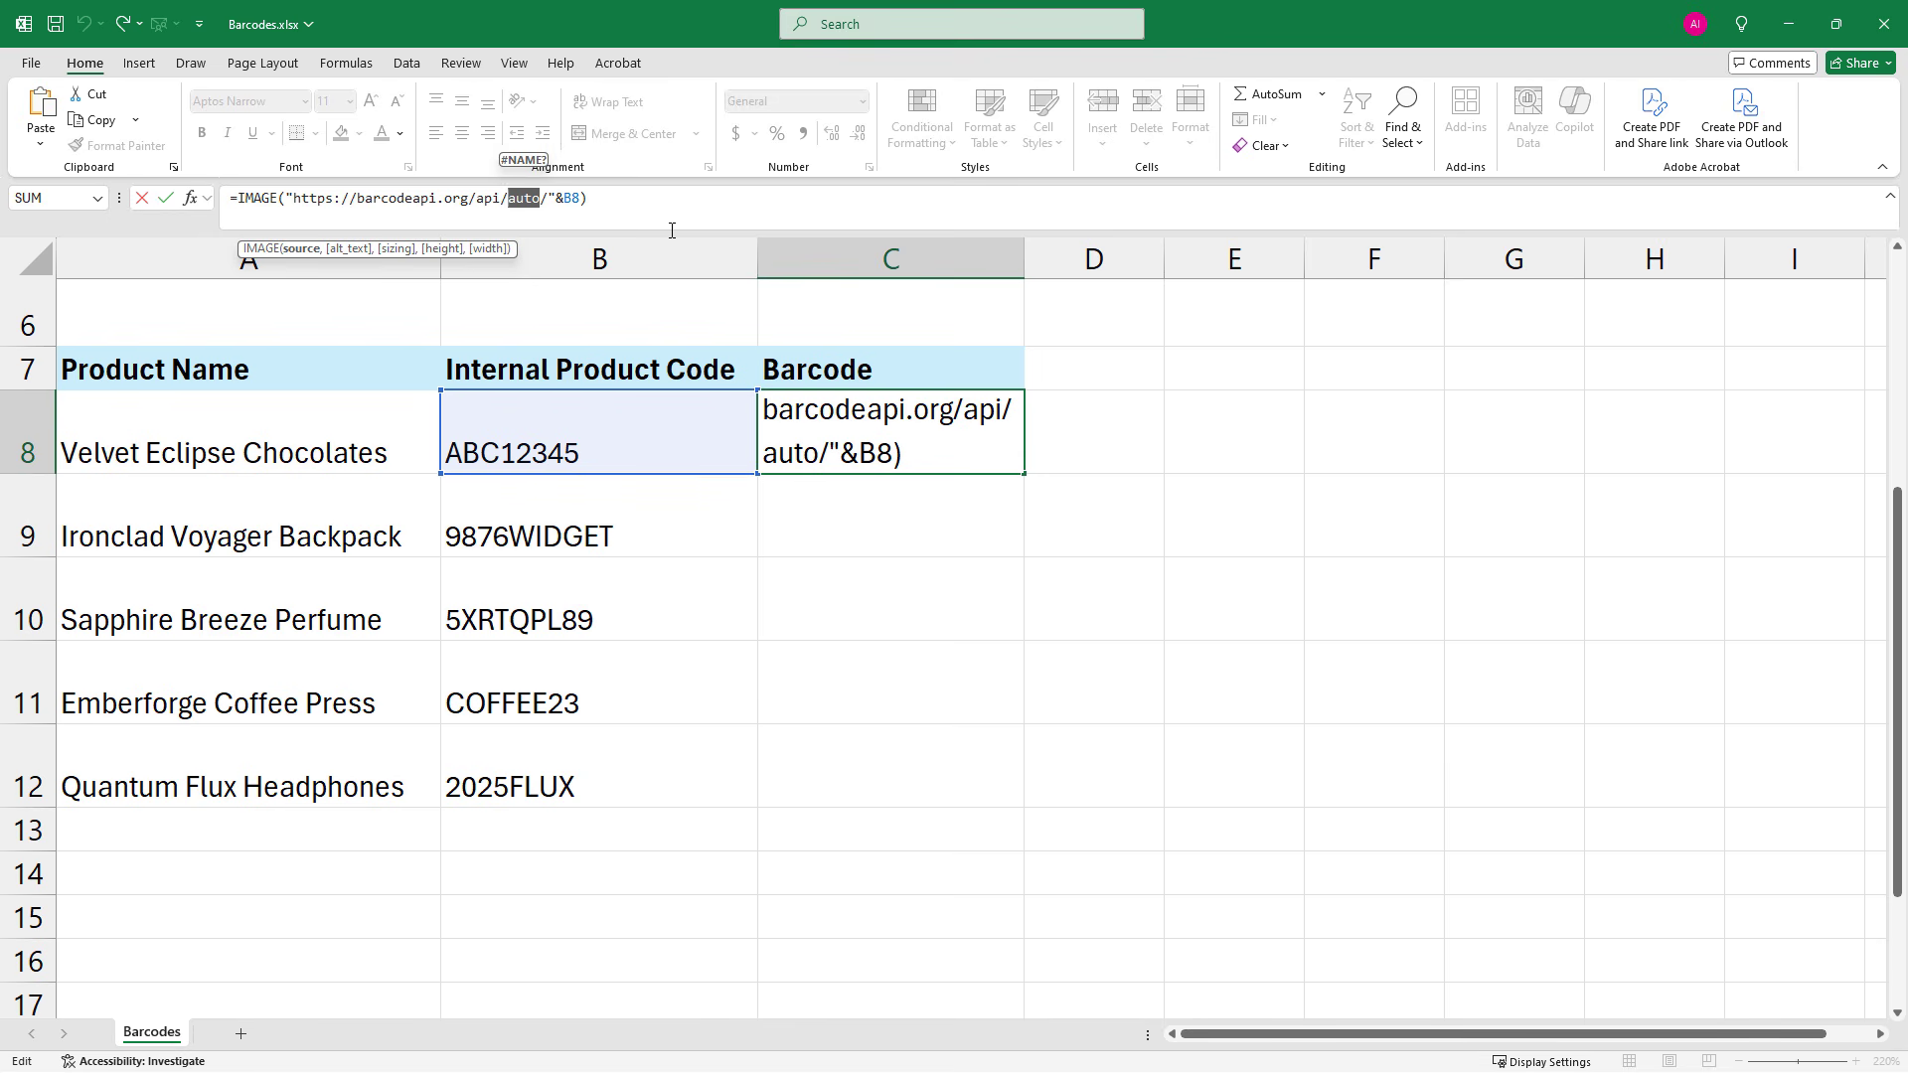
pyautogui.hotkey('alt', 'Tab')
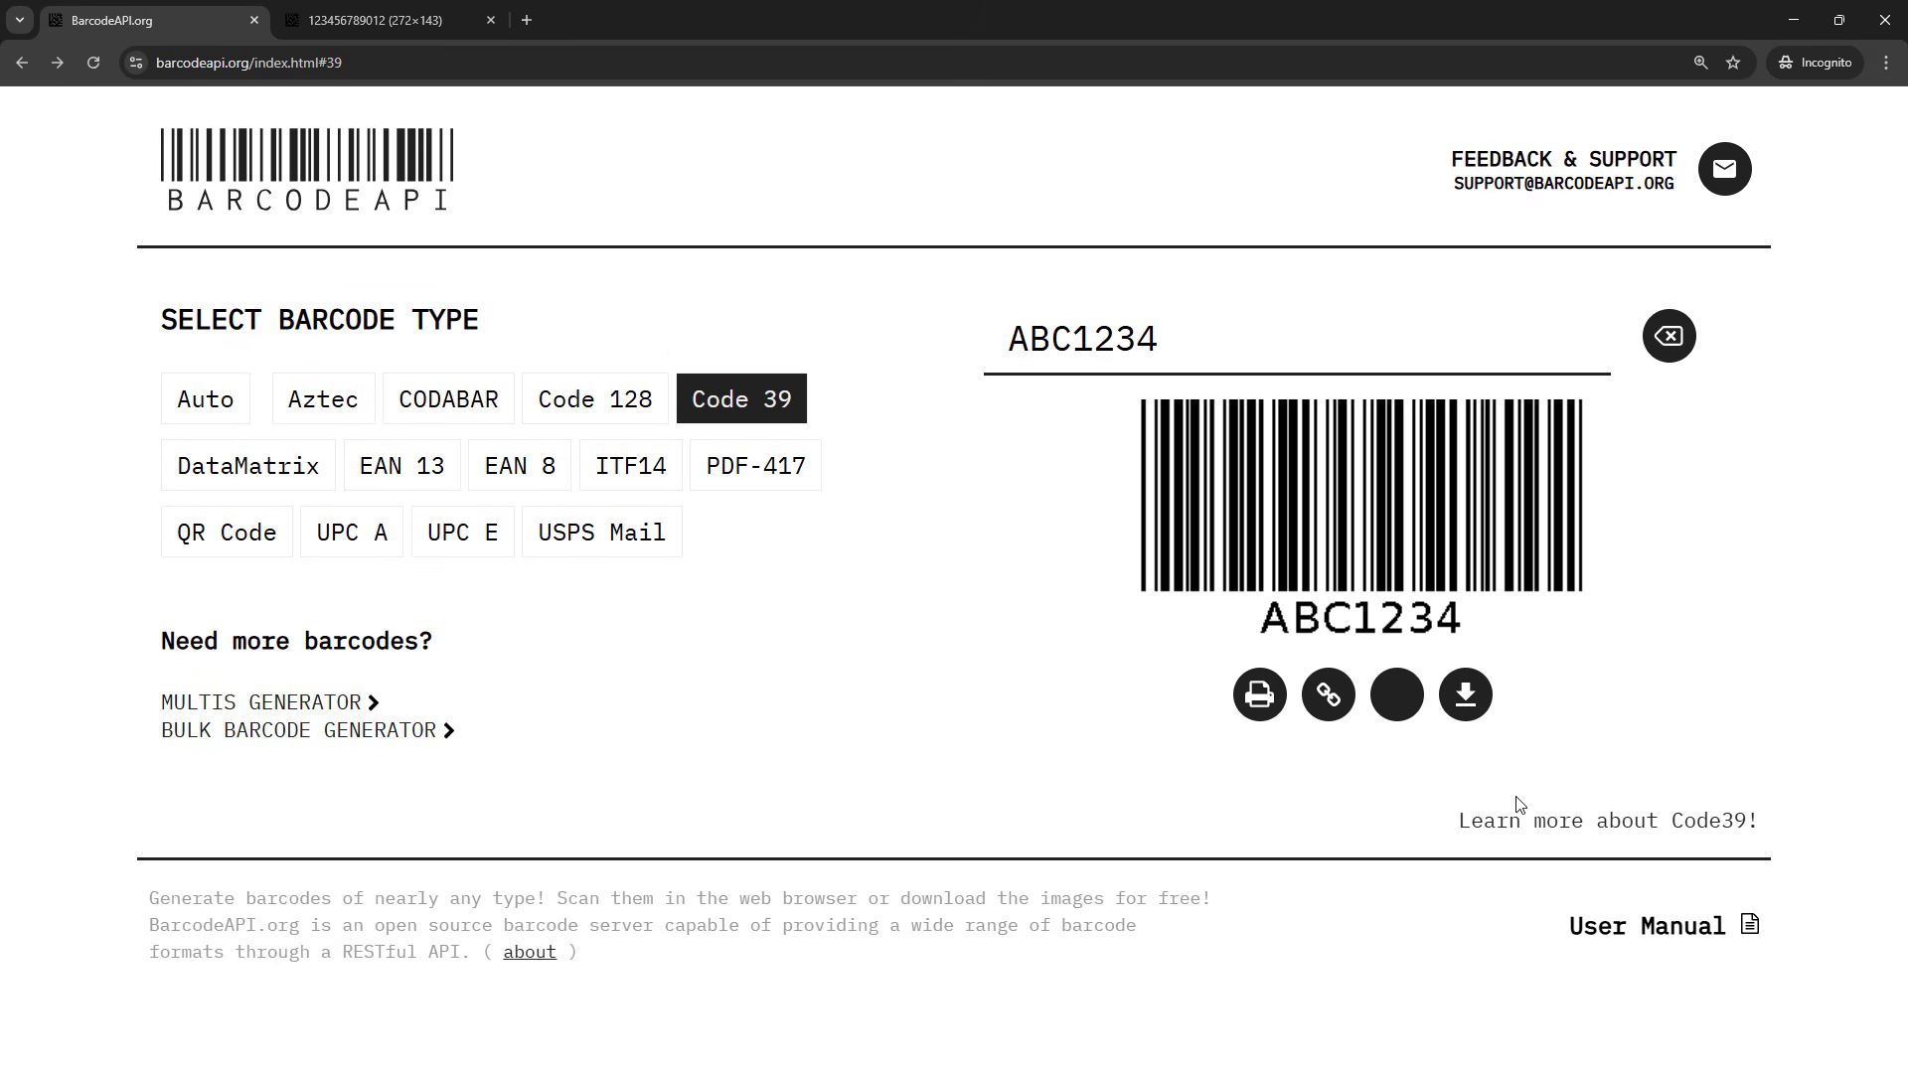
# Look up the Code 39 target on its details page and examine the targets in the list of all barcode types
pyautogui.click(1604, 826)
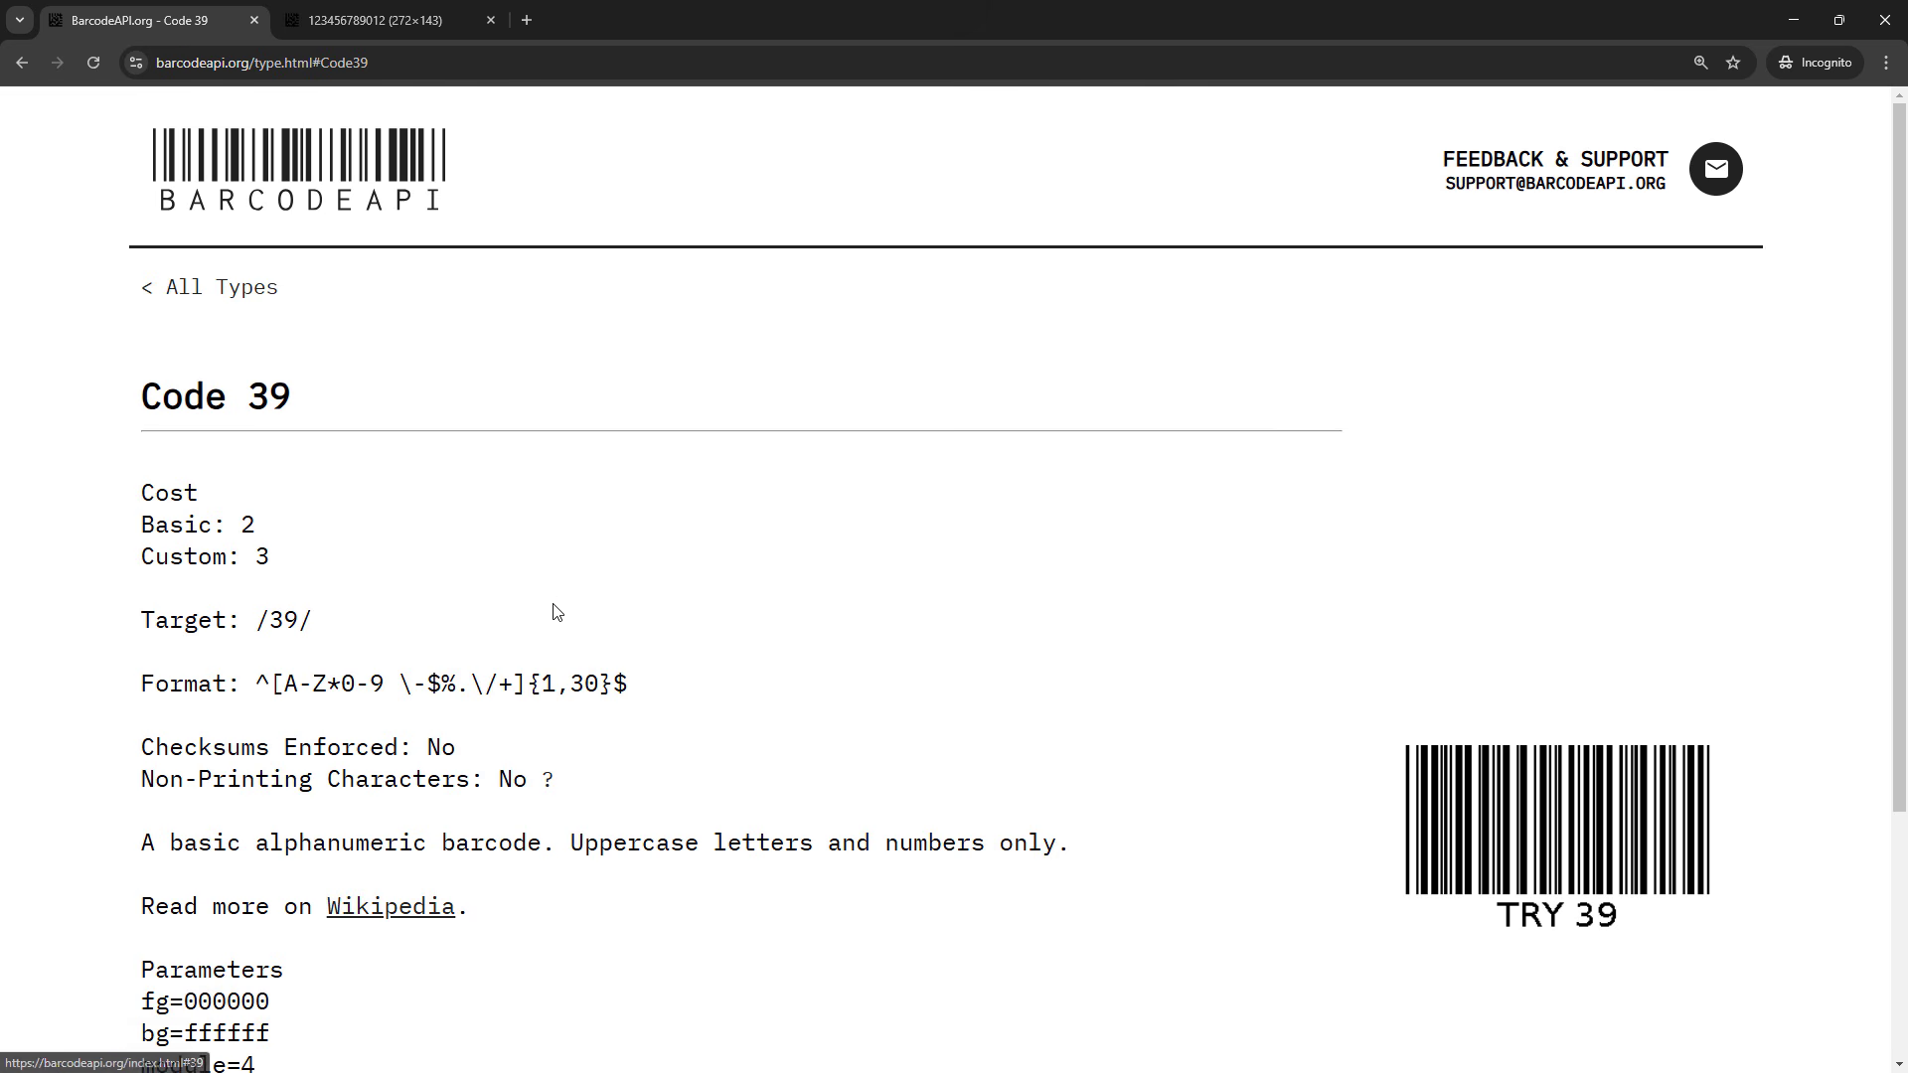
pyautogui.moveTo(257, 620); pyautogui.dragTo(322, 632)
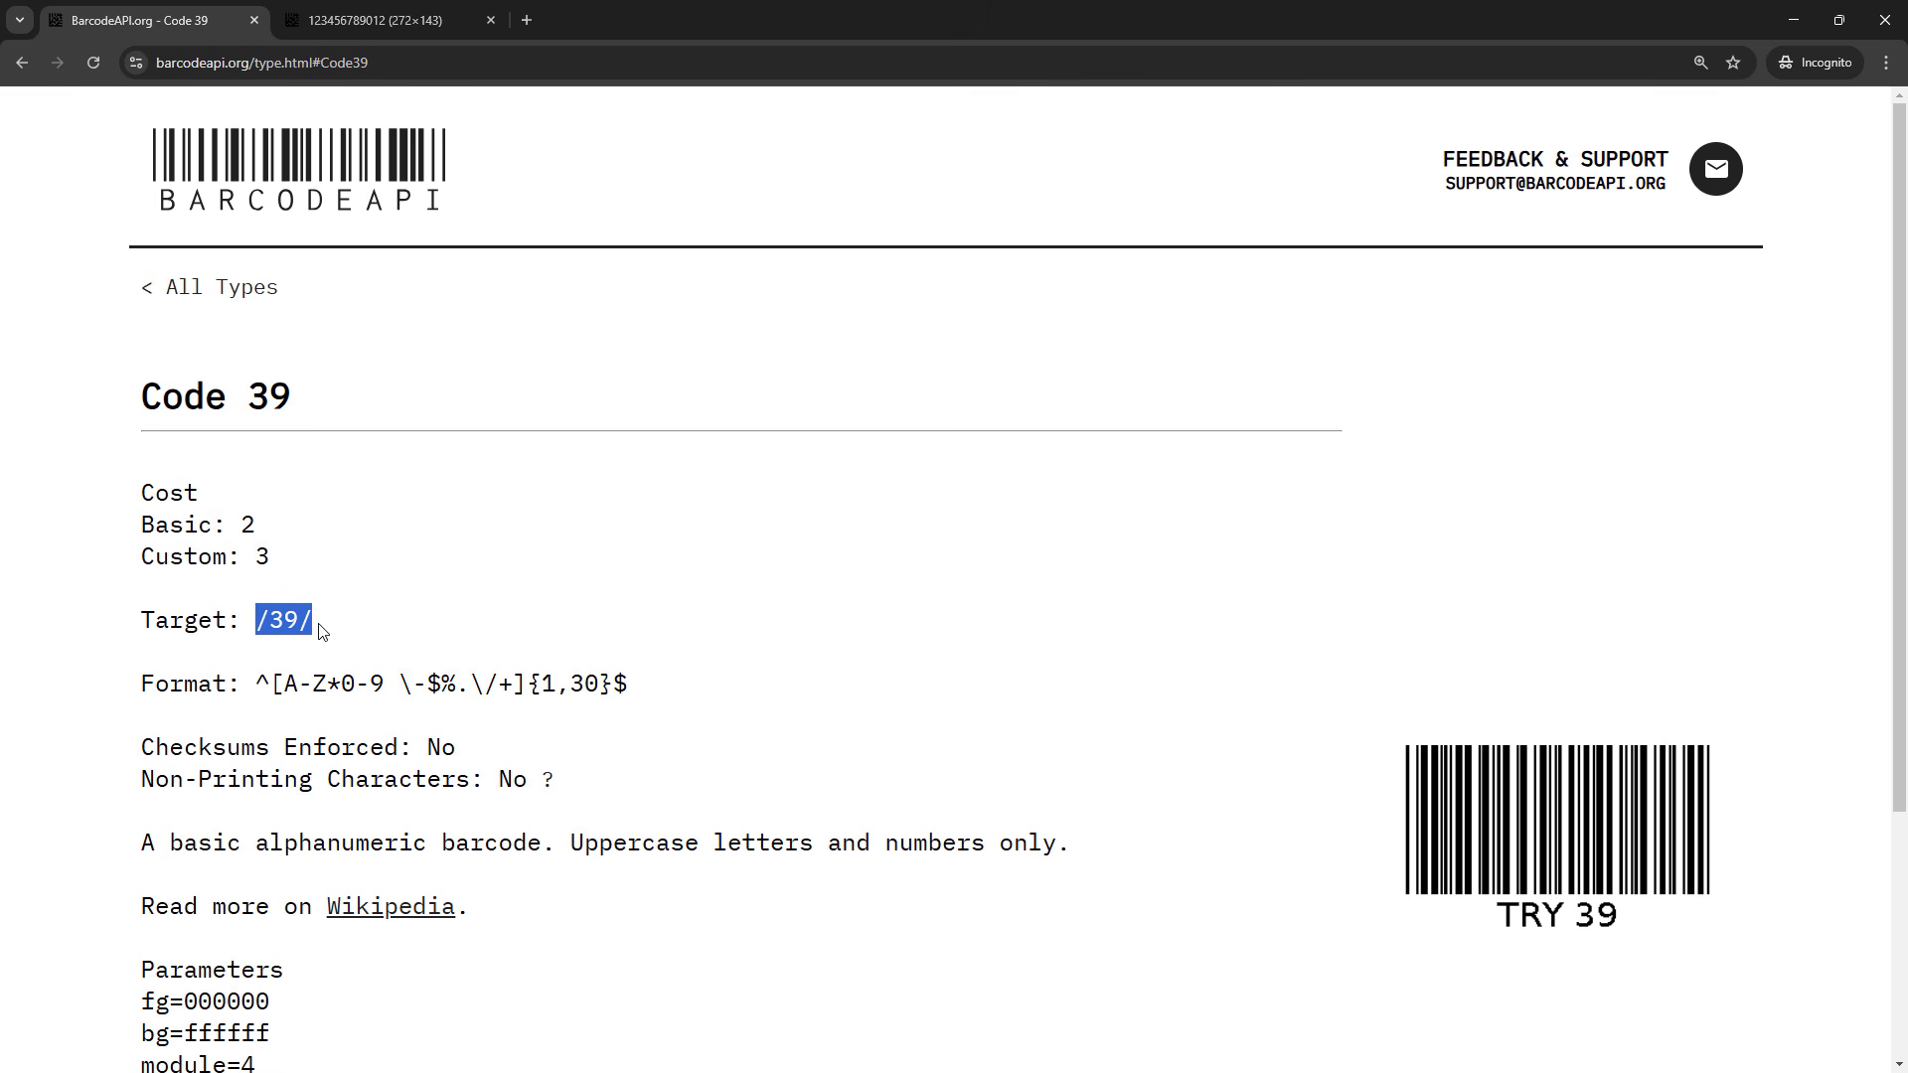
pyautogui.click(231, 296)
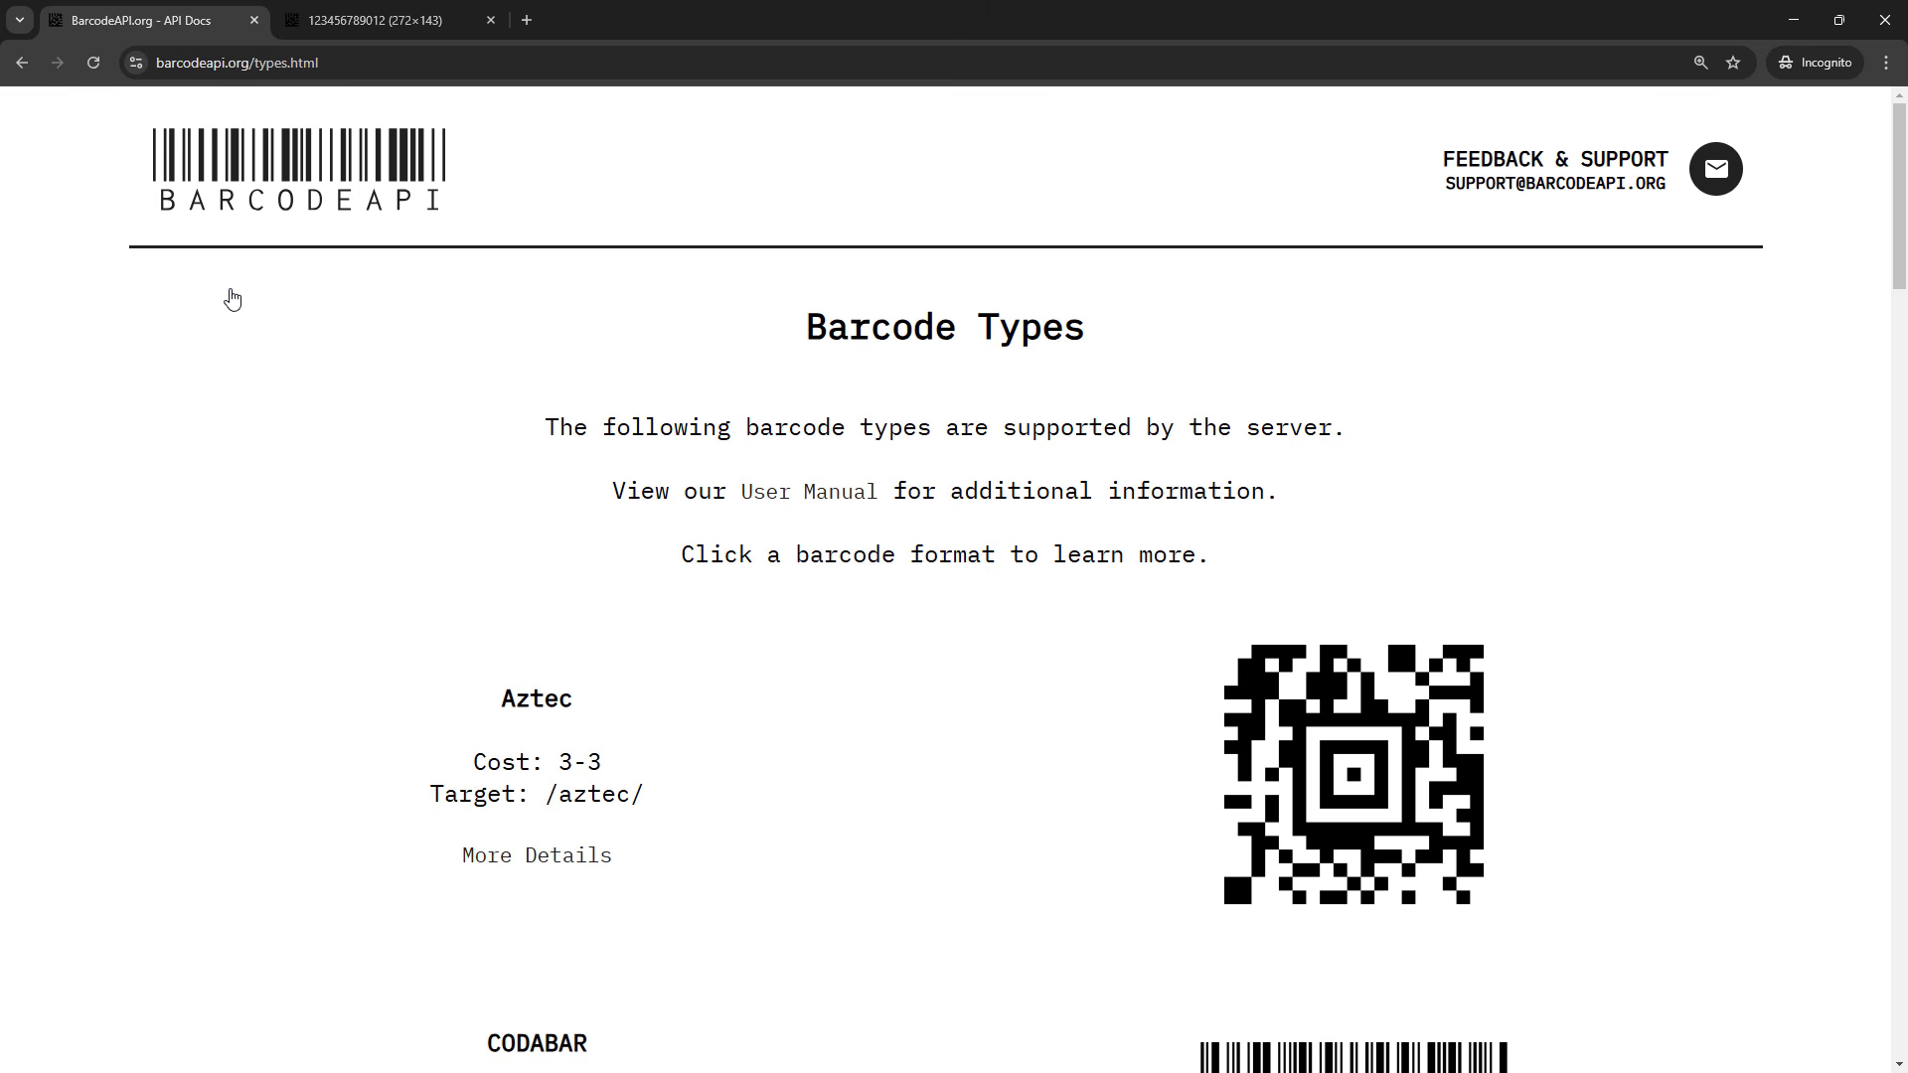
pyautogui.scroll(-5, 288, 544)
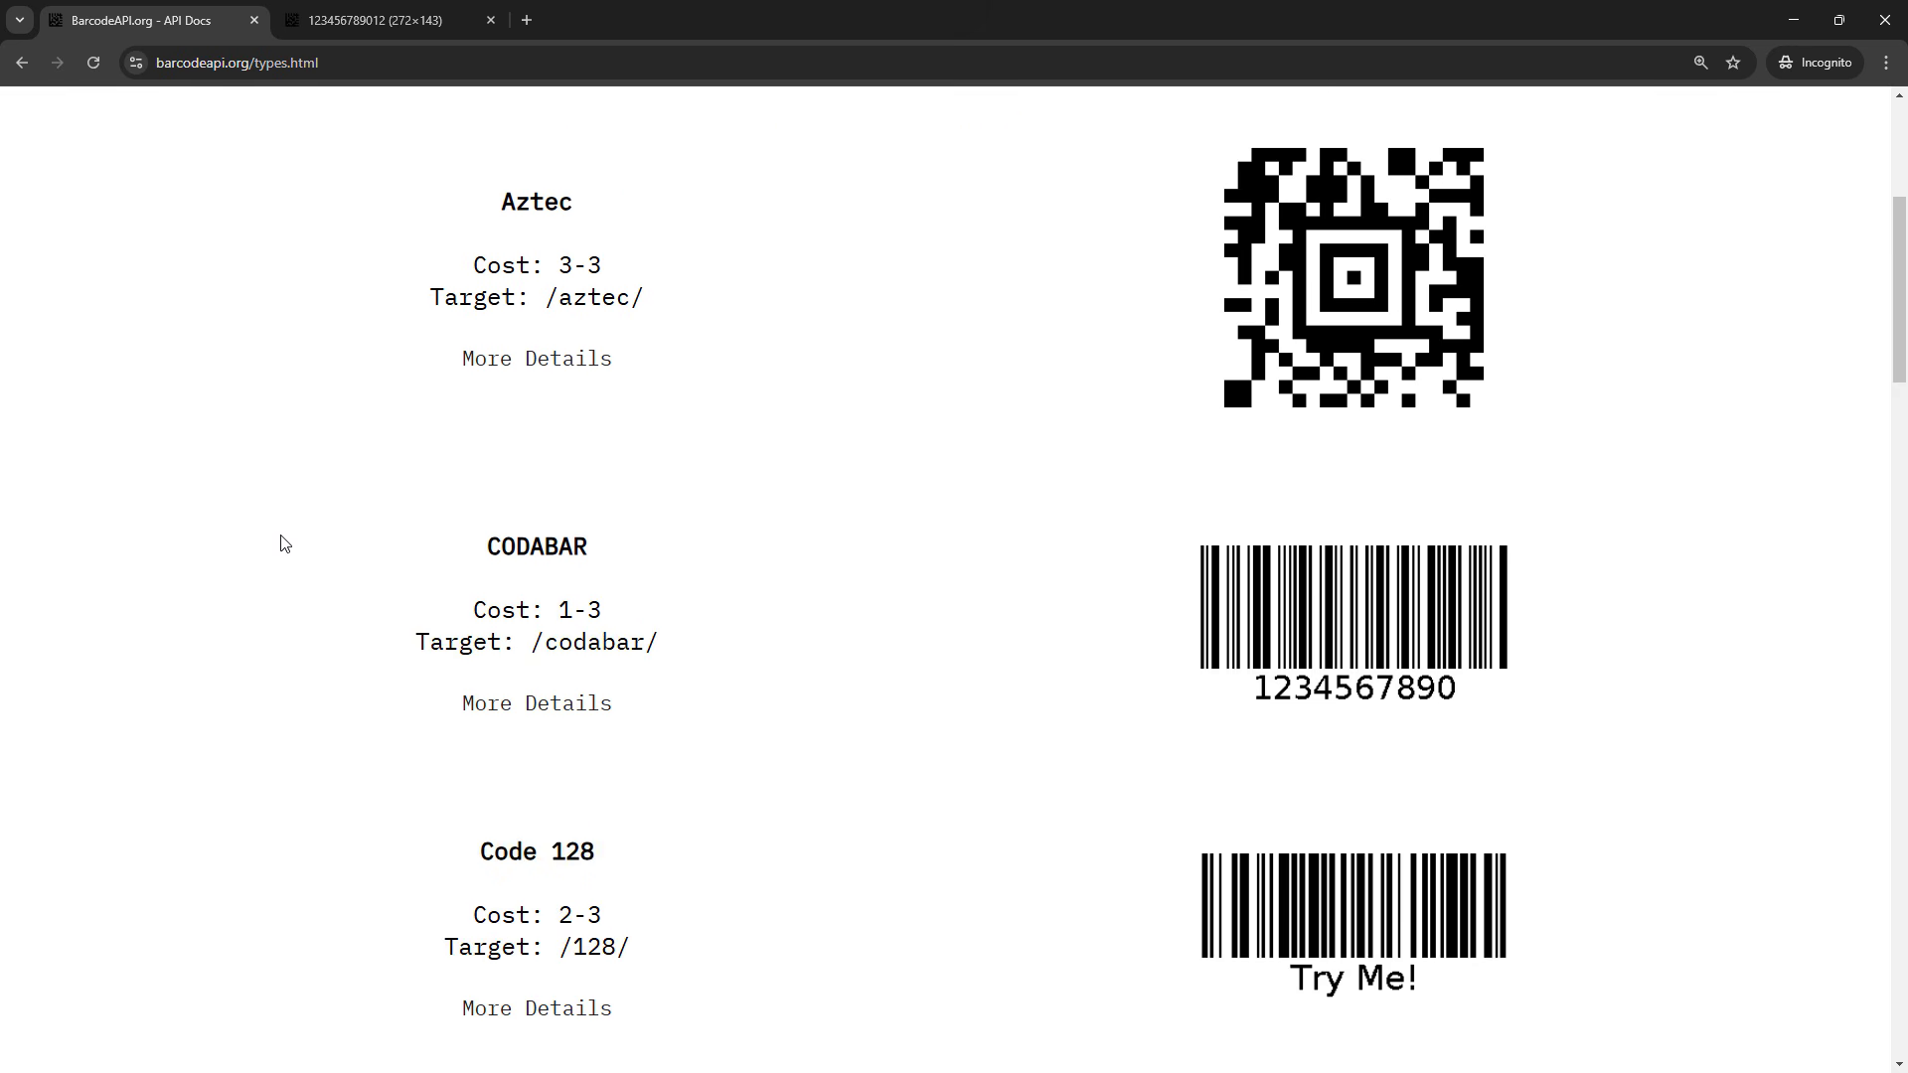
pyautogui.scroll(-3, 285, 544)
pyautogui.moveTo(562, 656); pyautogui.dragTo(652, 663)
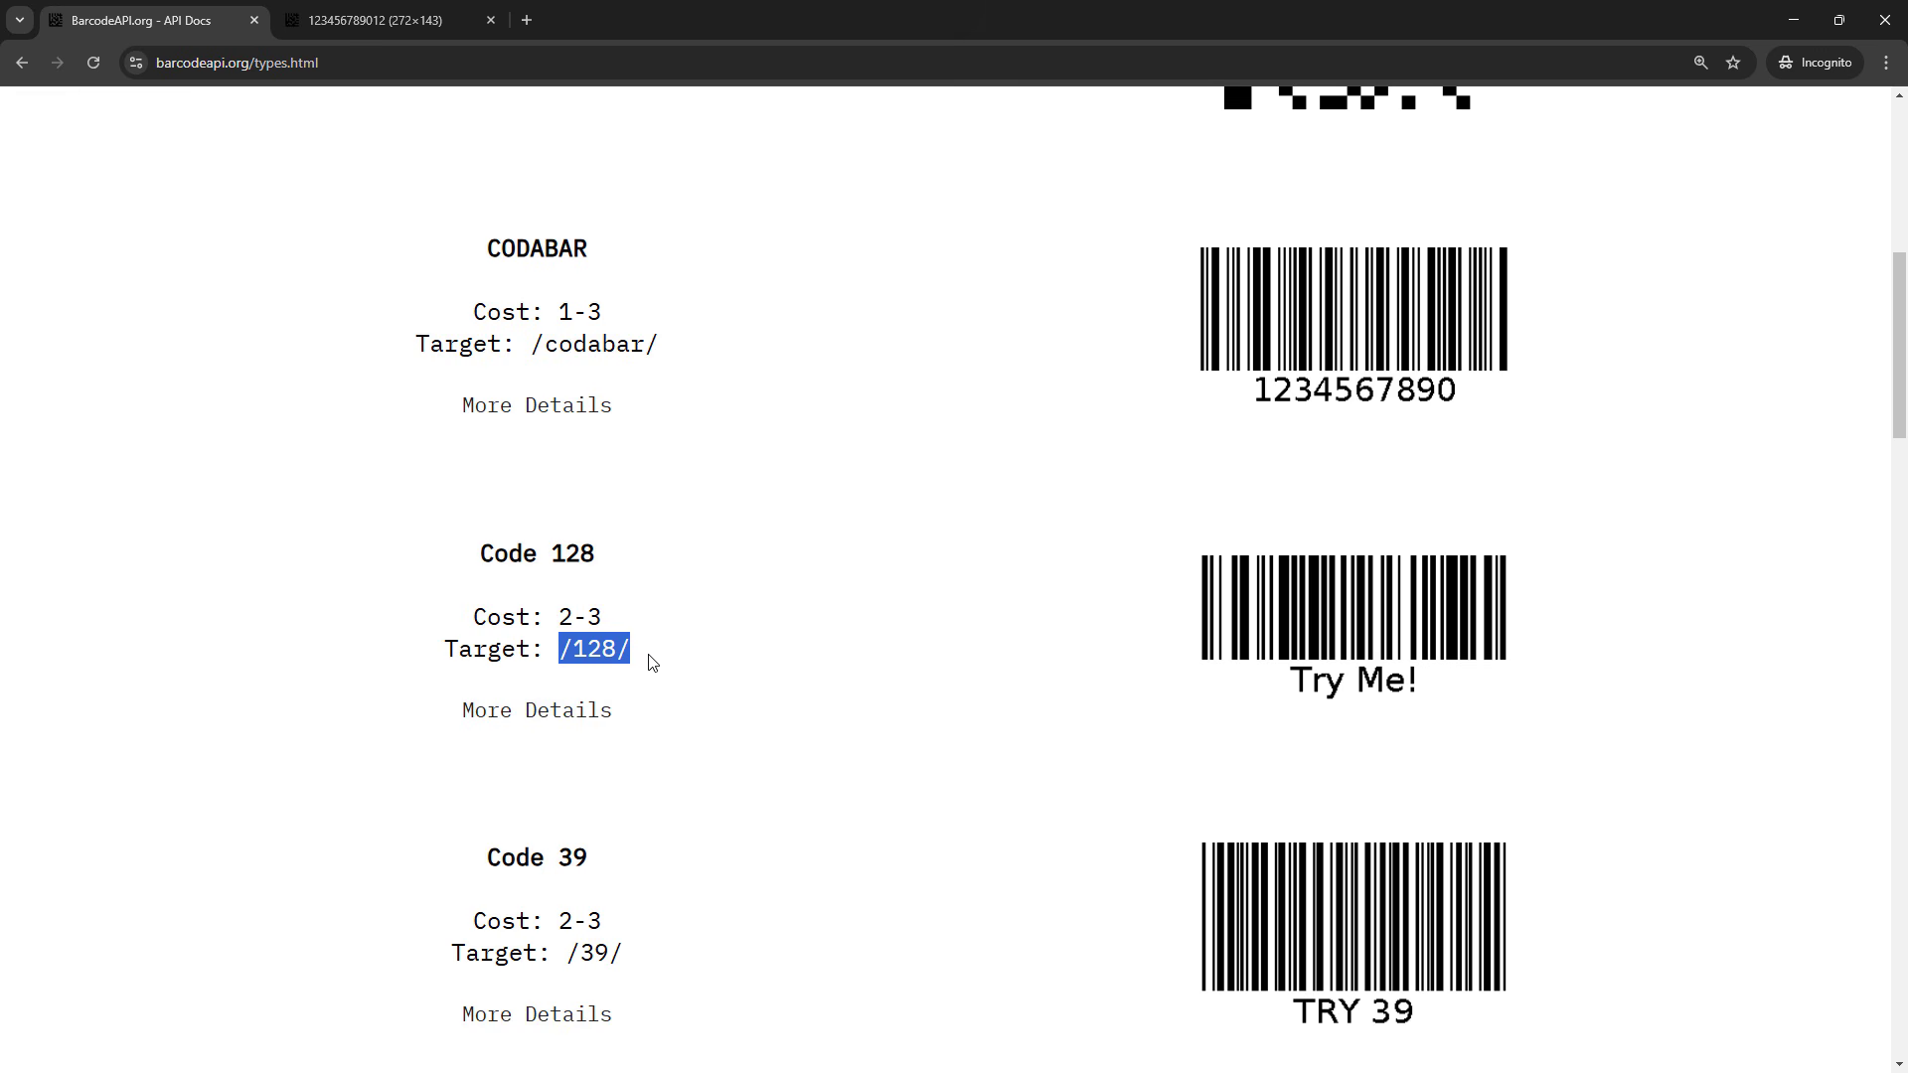
pyautogui.scroll(-8, 653, 663)
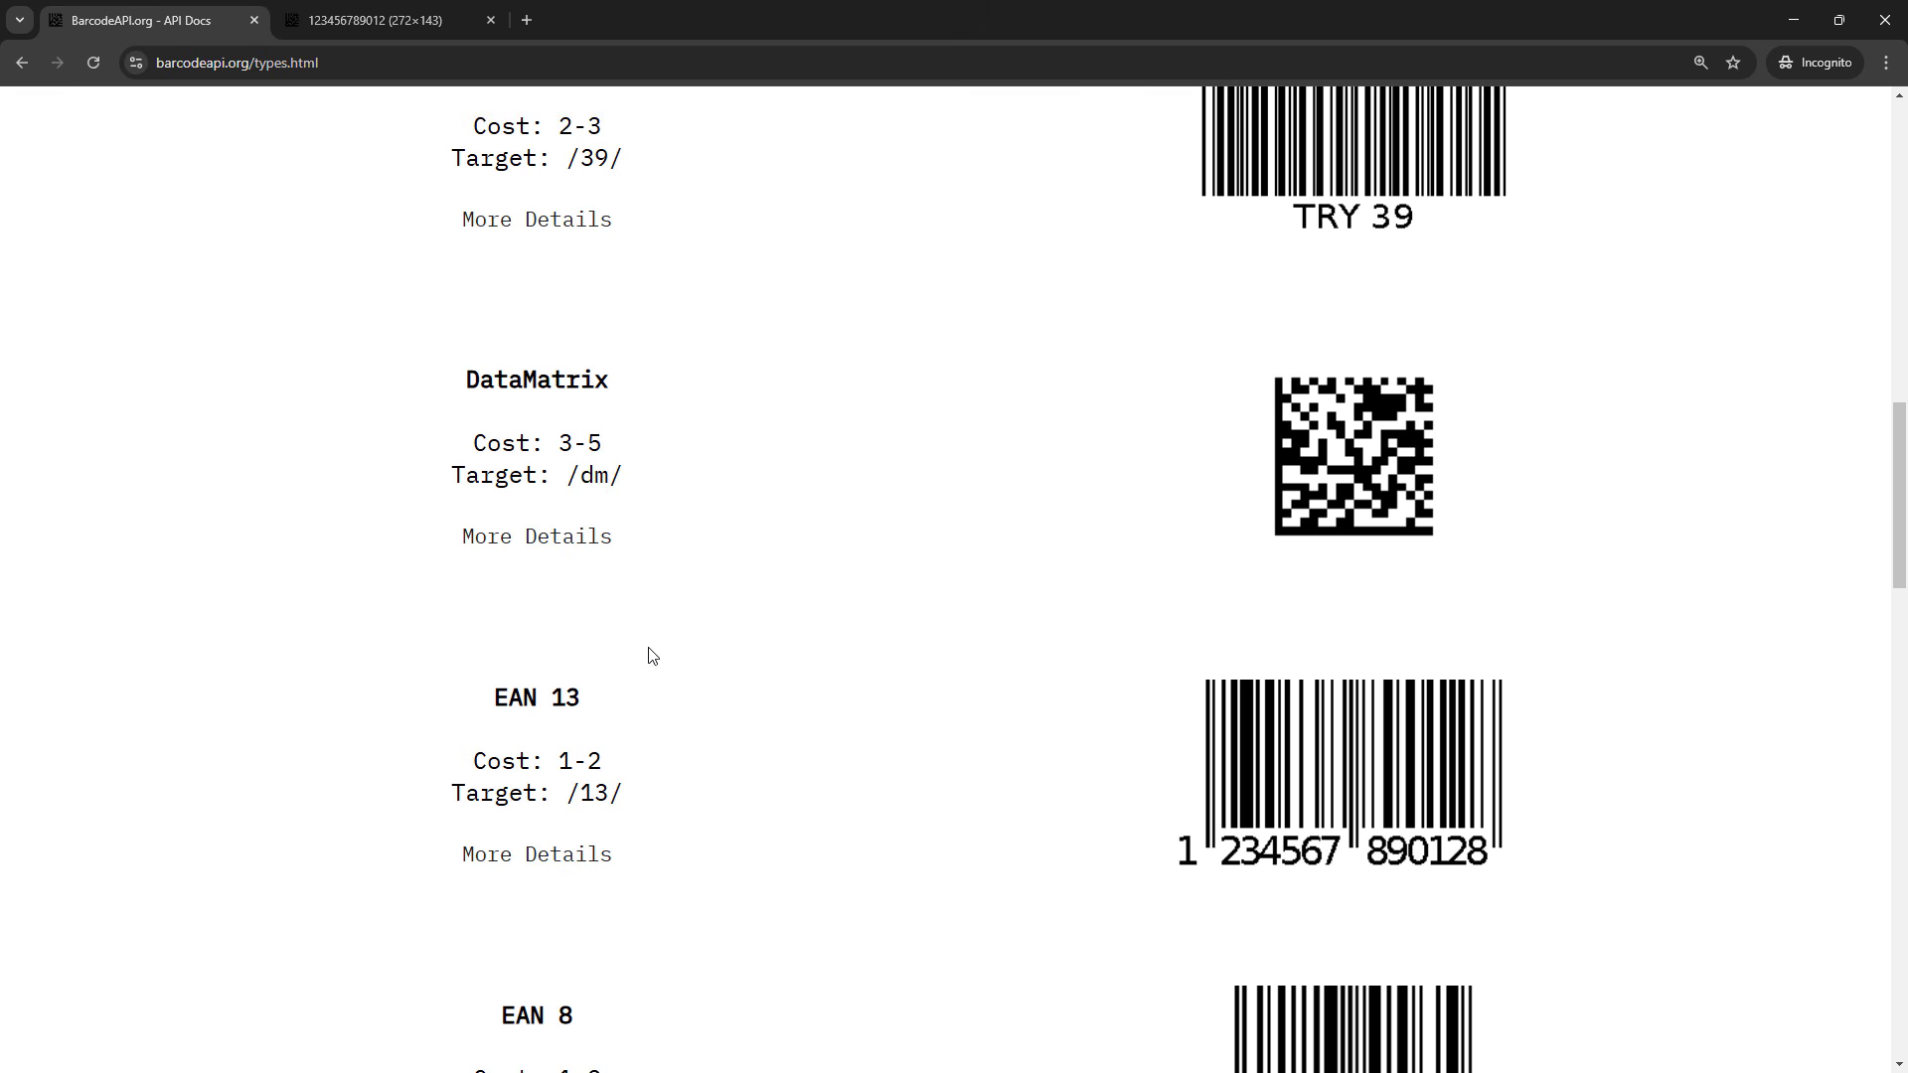
# Switch to the Excel workbook and replace "auto" with 39 in the web address of the C8 barcode formula
pyautogui.hotkey('alt', 'Tab')
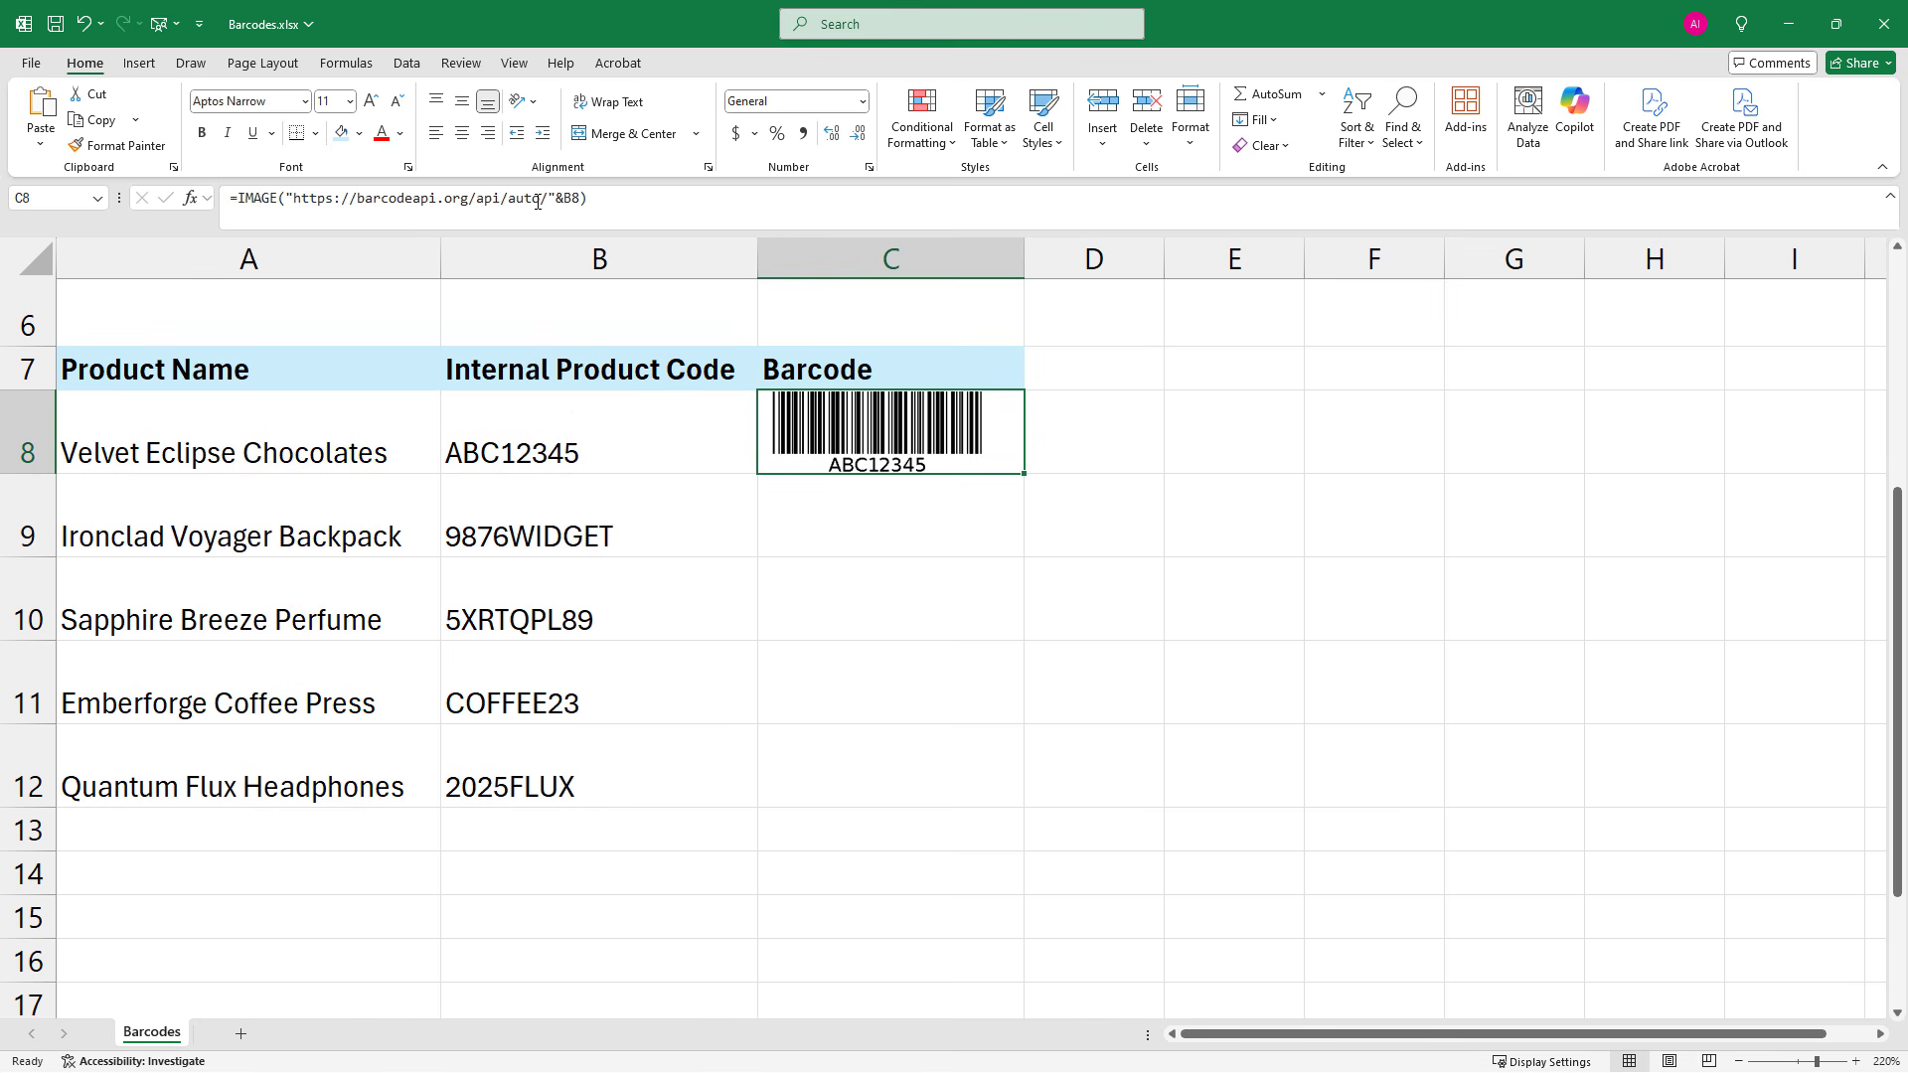
pyautogui.moveTo(541, 201); pyautogui.dragTo(514, 204)
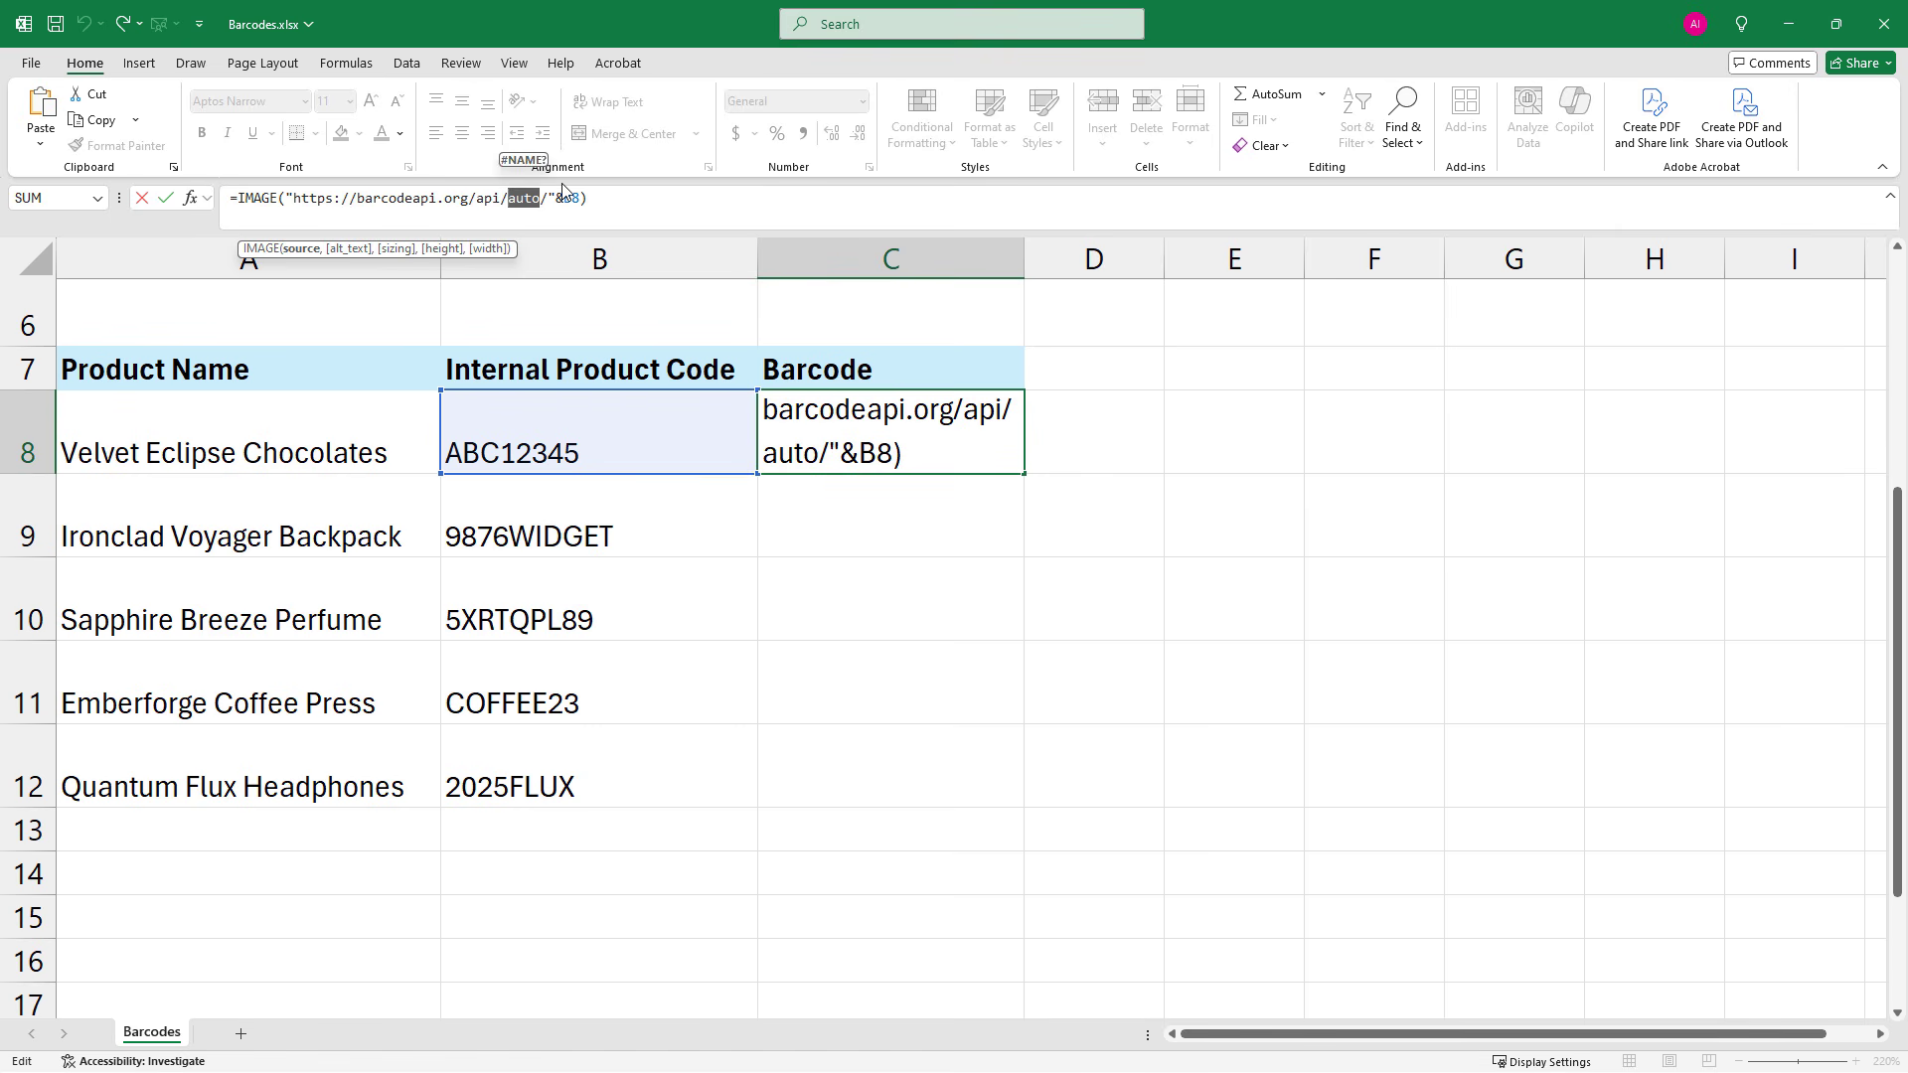
pyautogui.write('39')
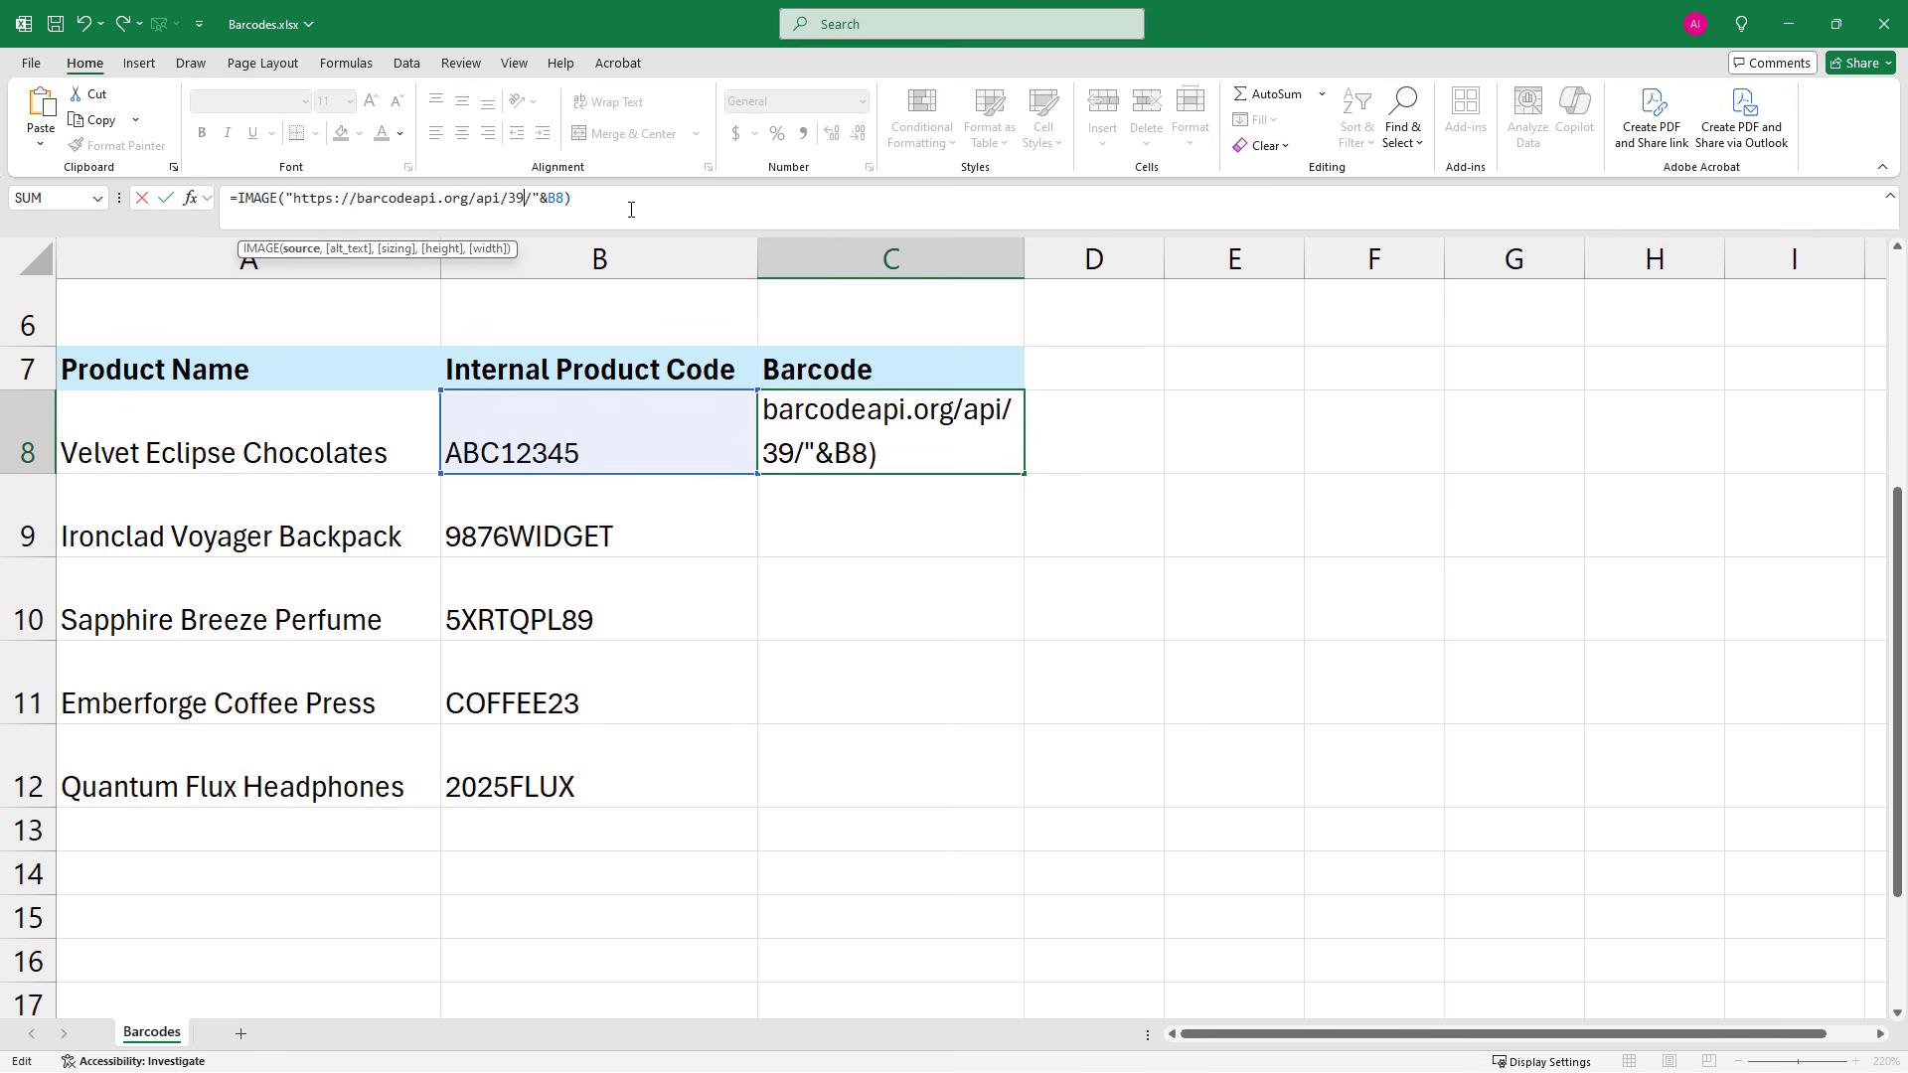
pyautogui.press('Return')
pyautogui.click(1004, 448)
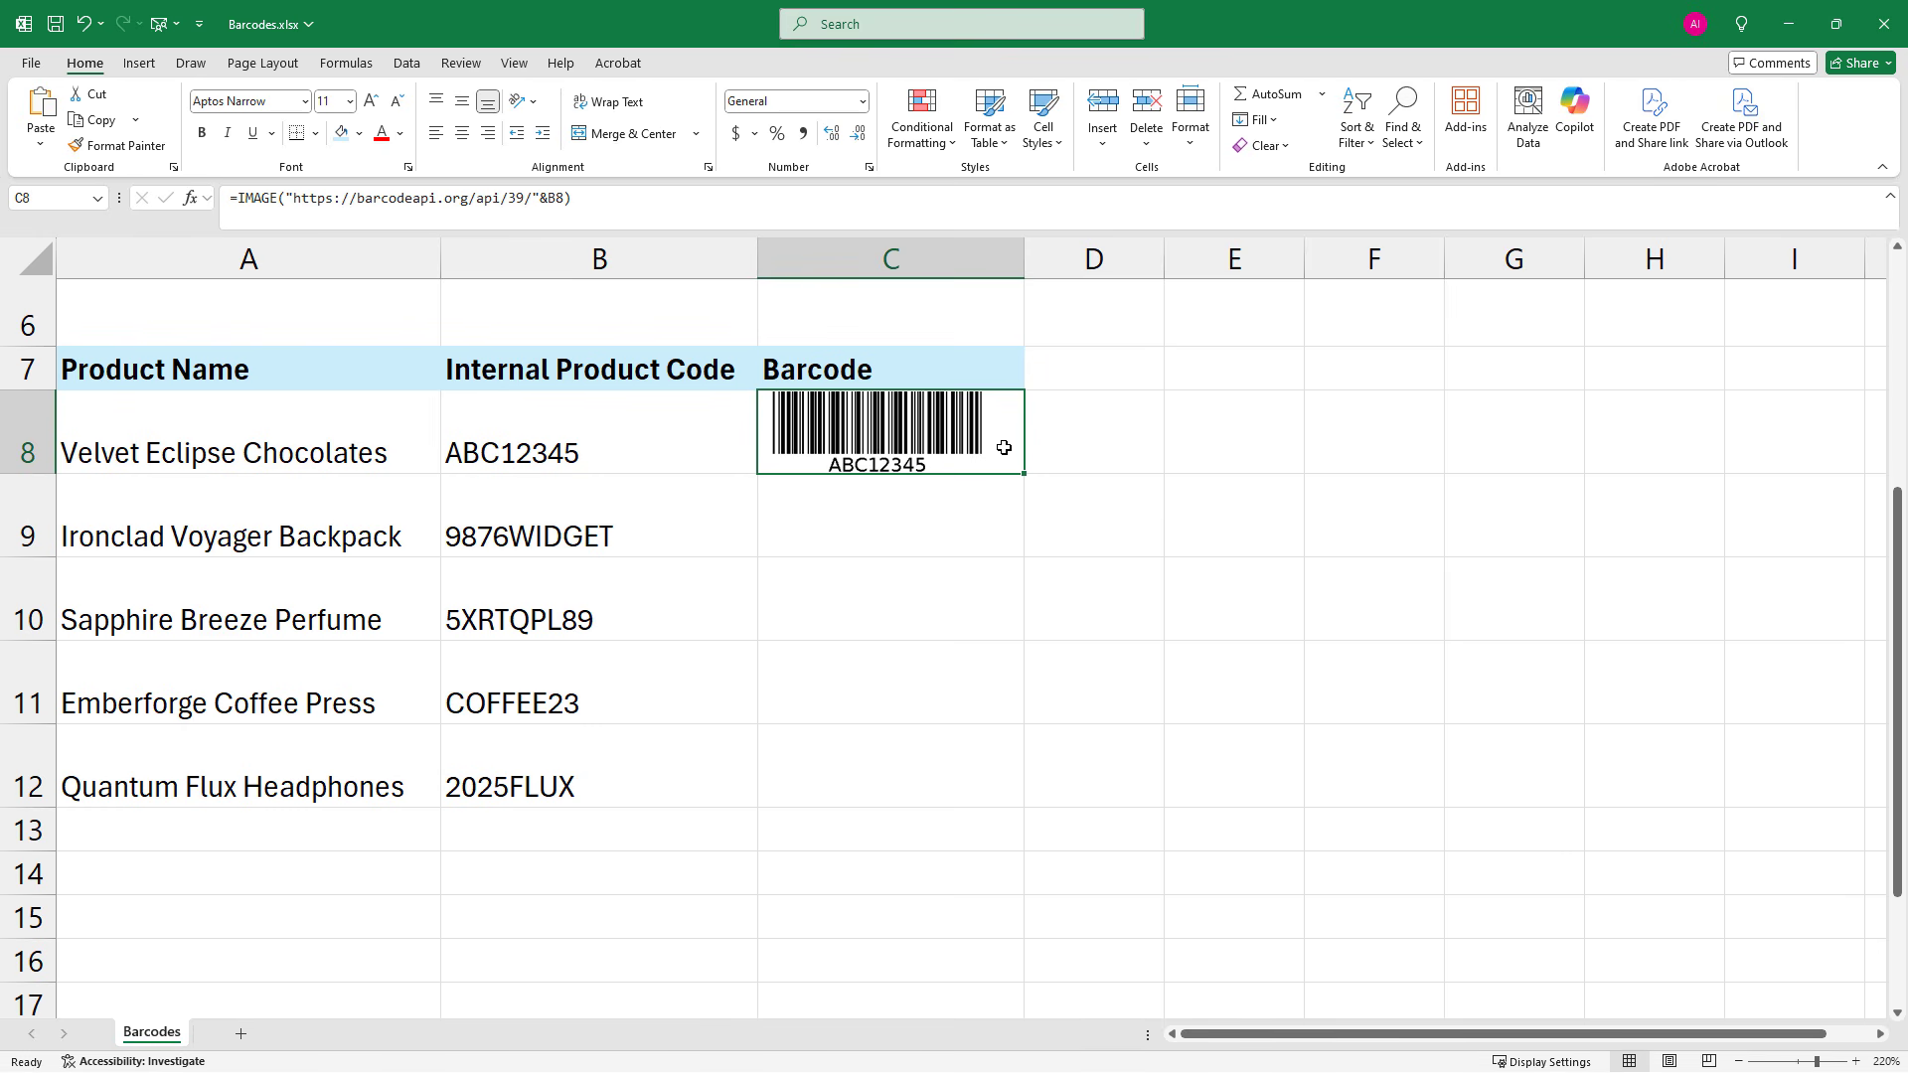
# Fill the Code 39 barcode formula from C8 down through C12 for the remaining internal product codes and deselect the range
pyautogui.moveTo(602, 519); pyautogui.dragTo(647, 792)
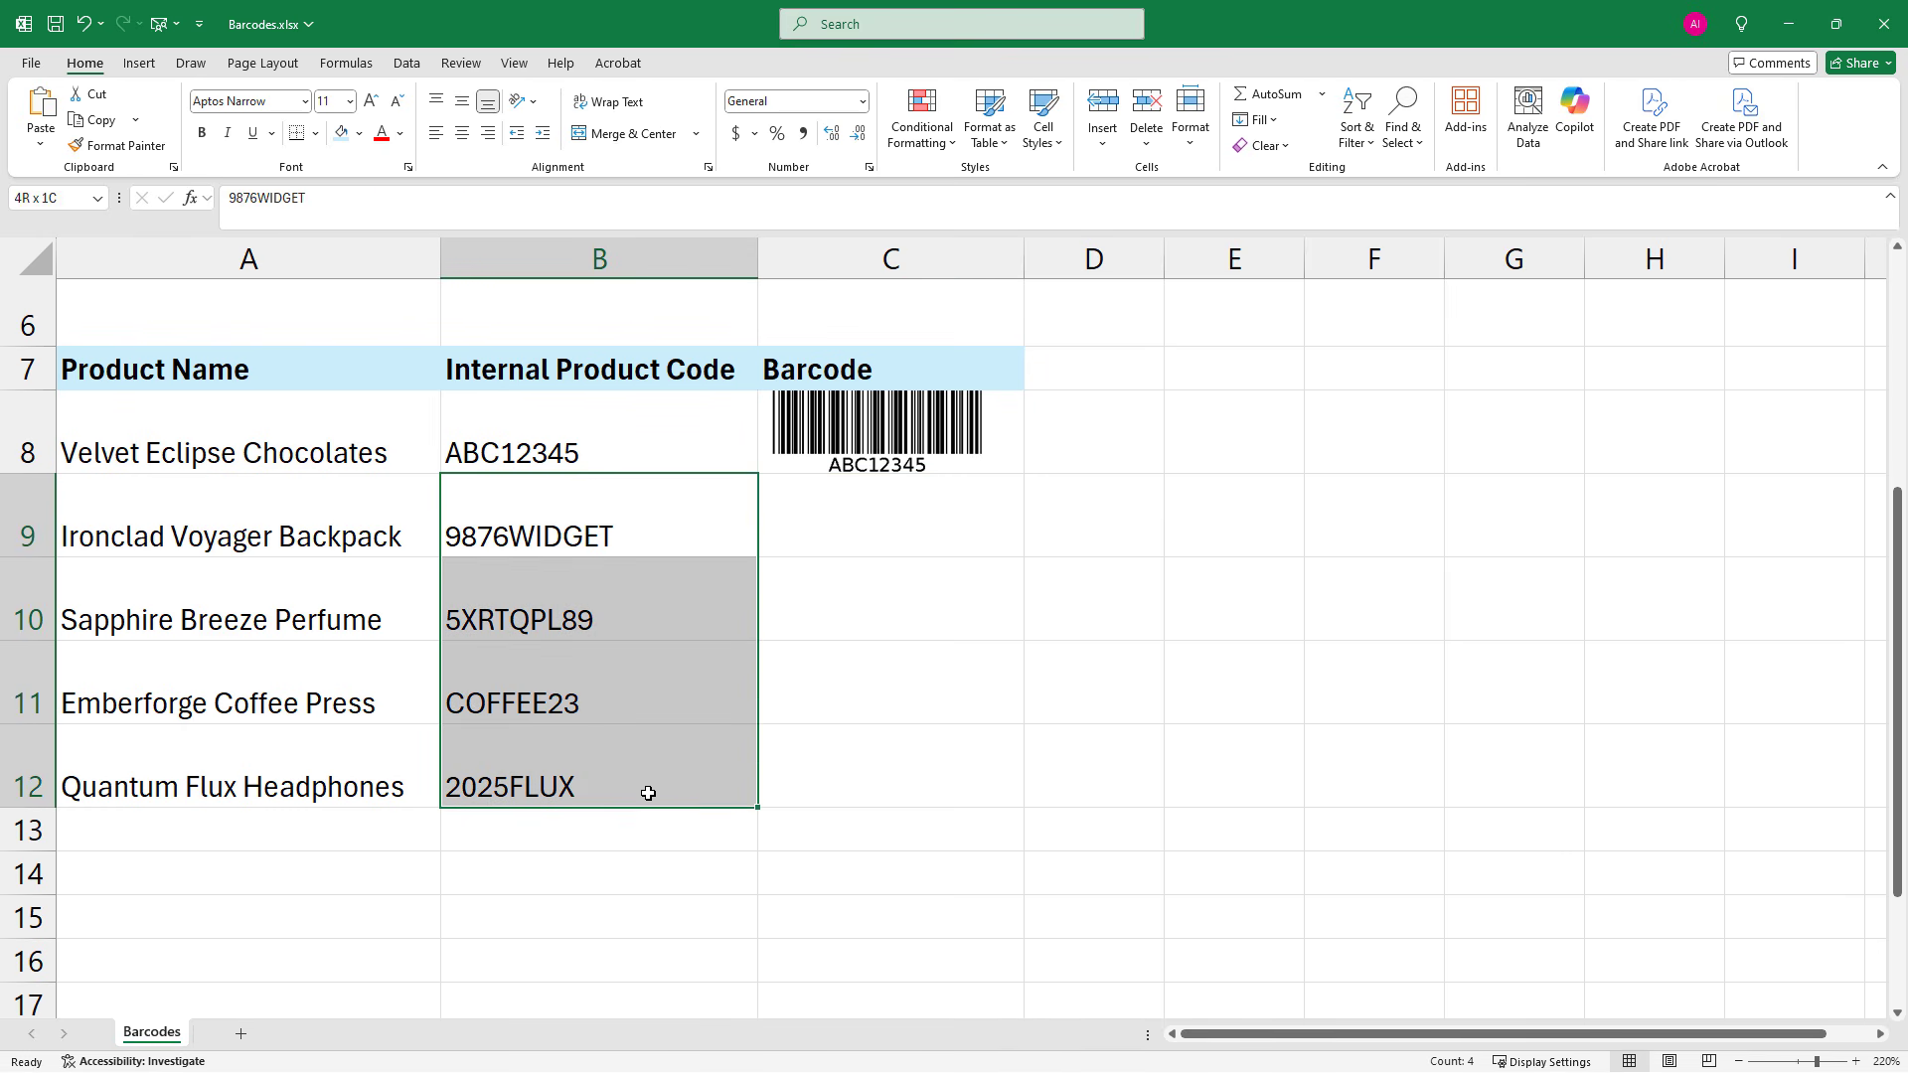
pyautogui.click(947, 446)
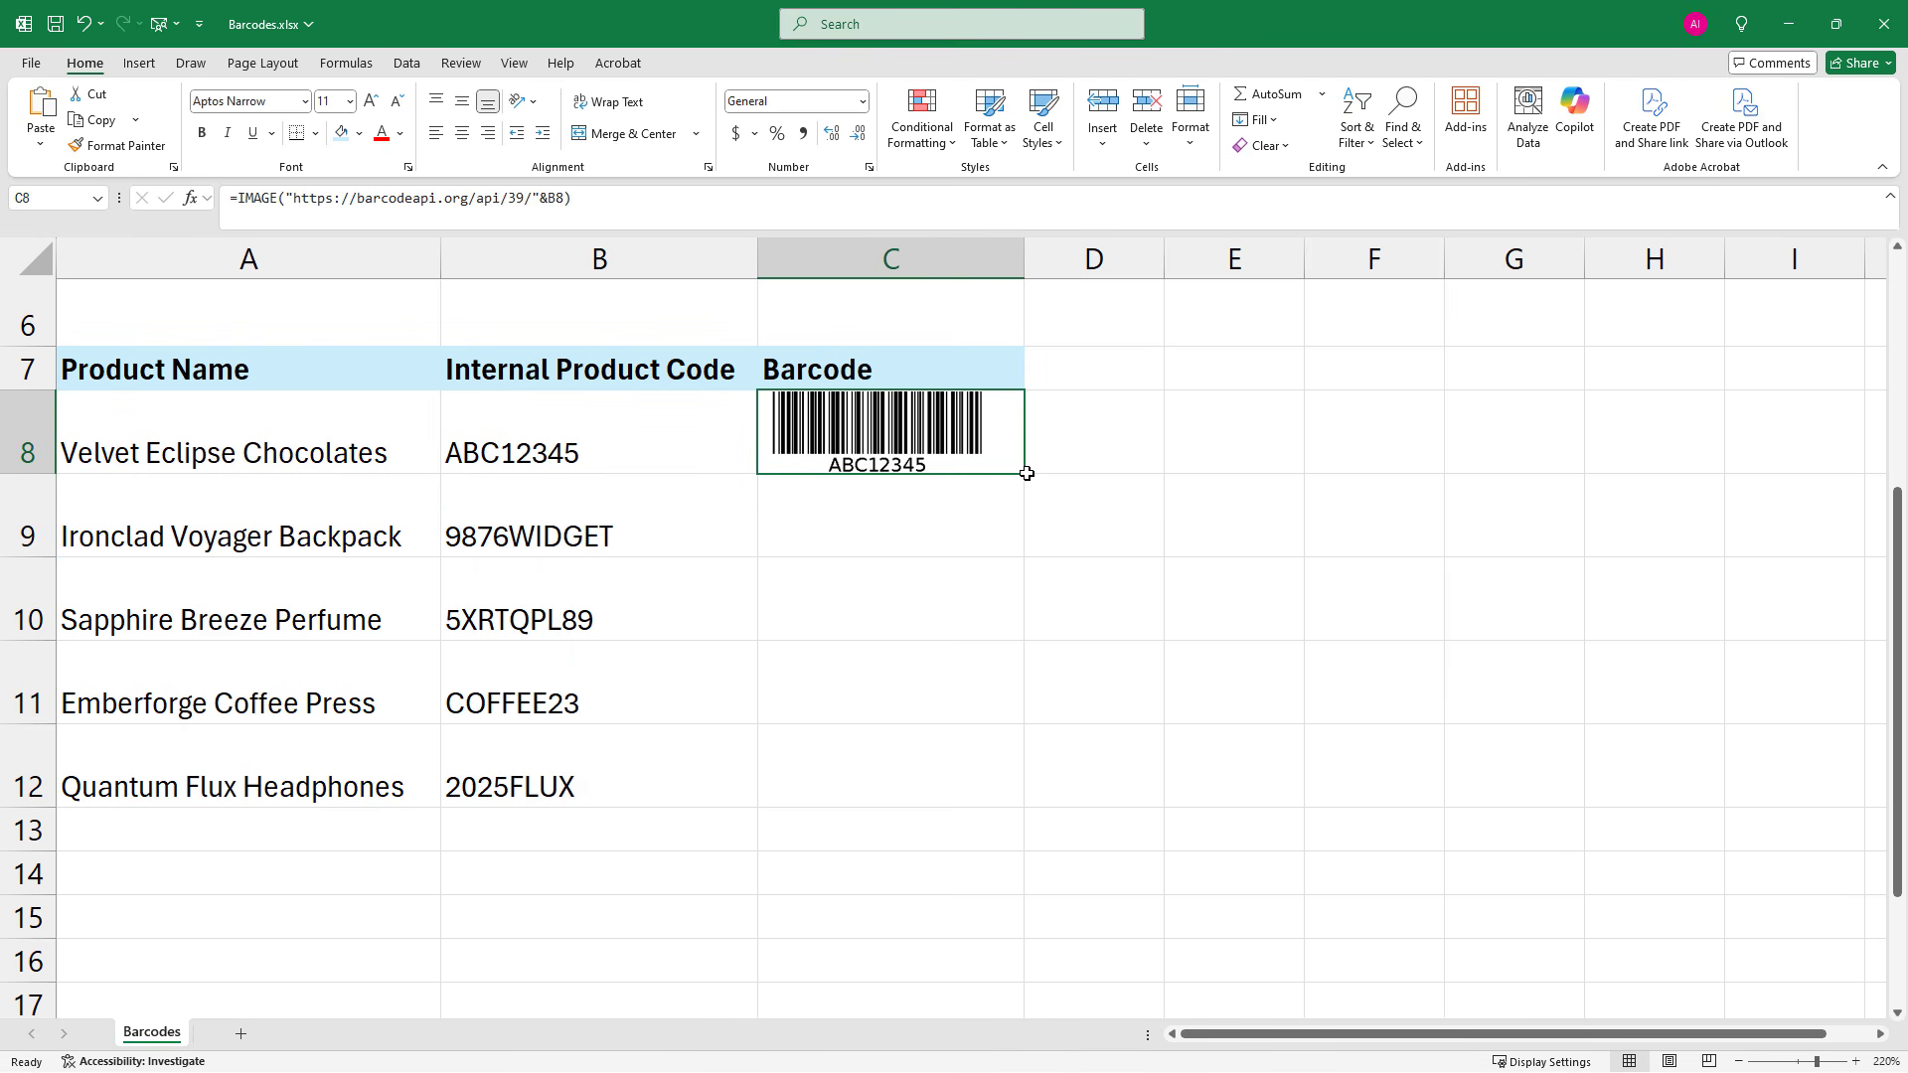
pyautogui.moveTo(1027, 475); pyautogui.dragTo(1082, 785)
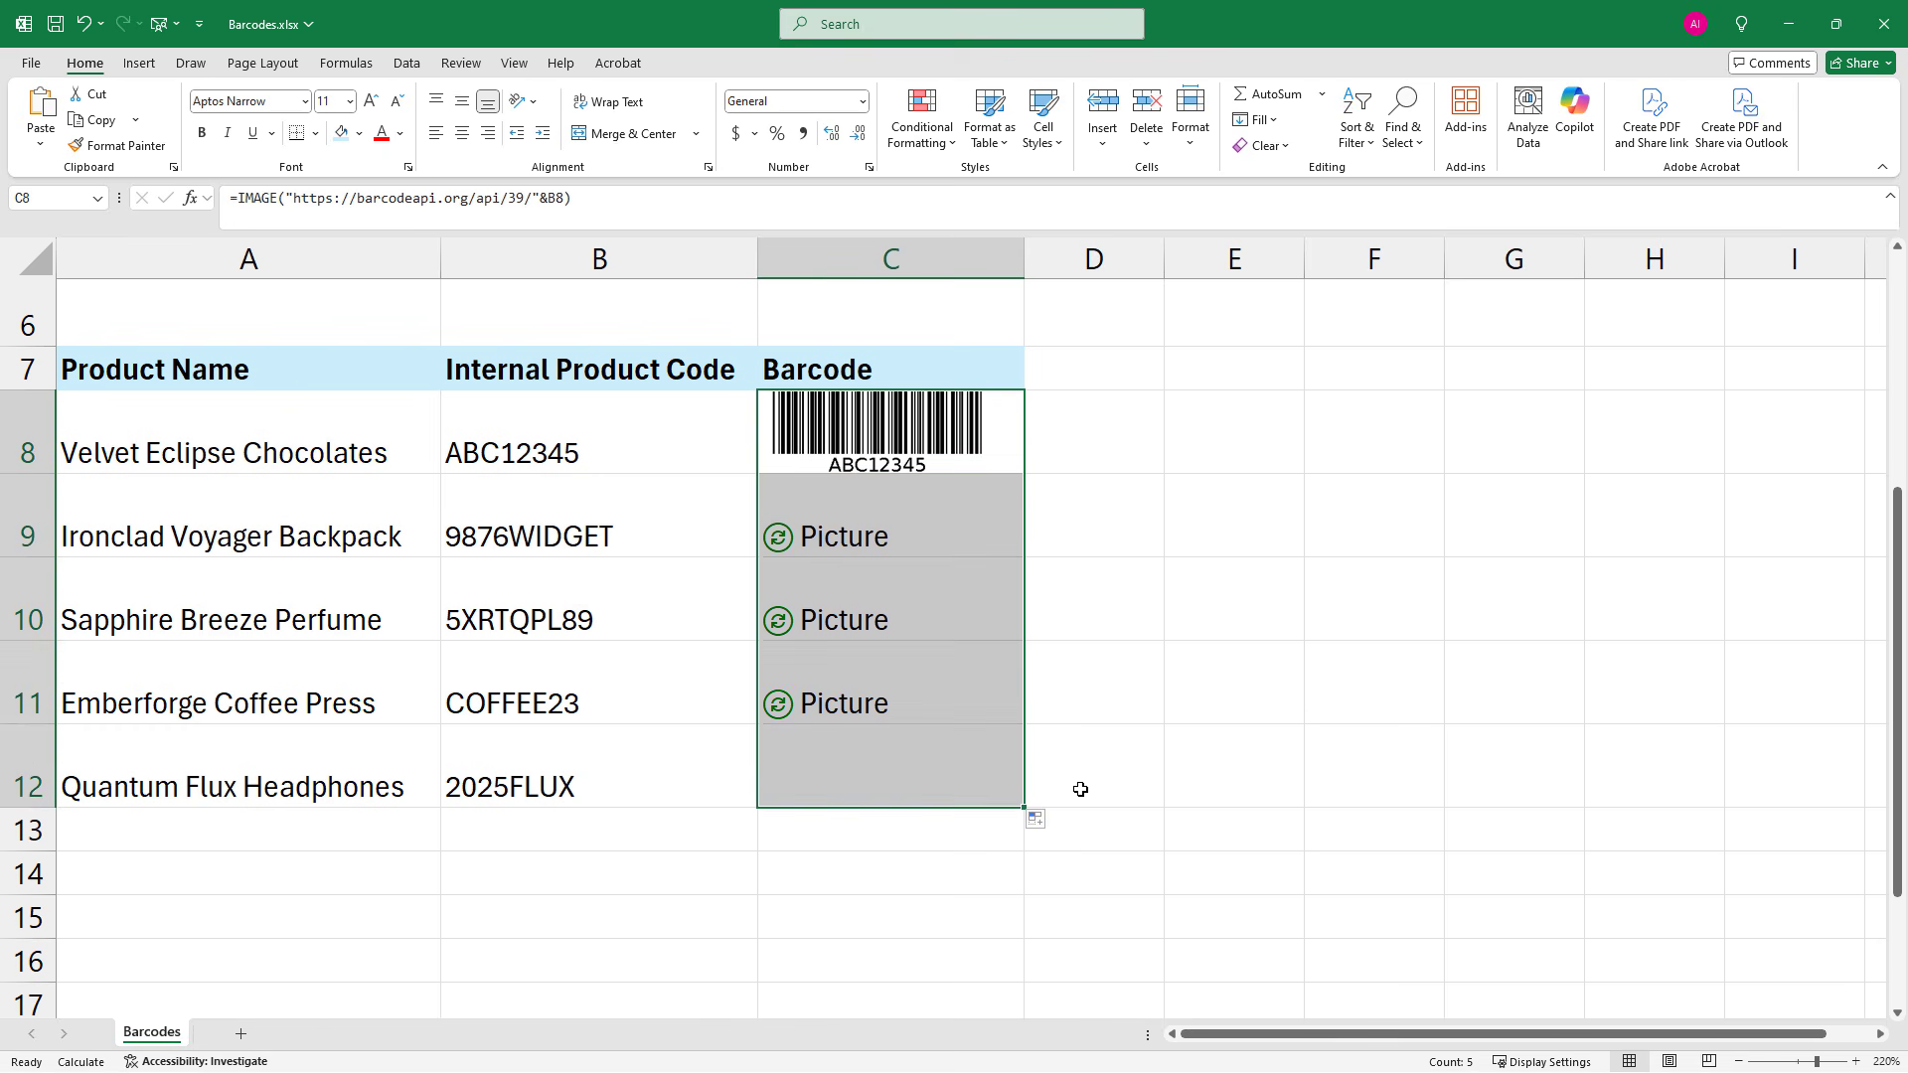
pyautogui.click(1082, 786)
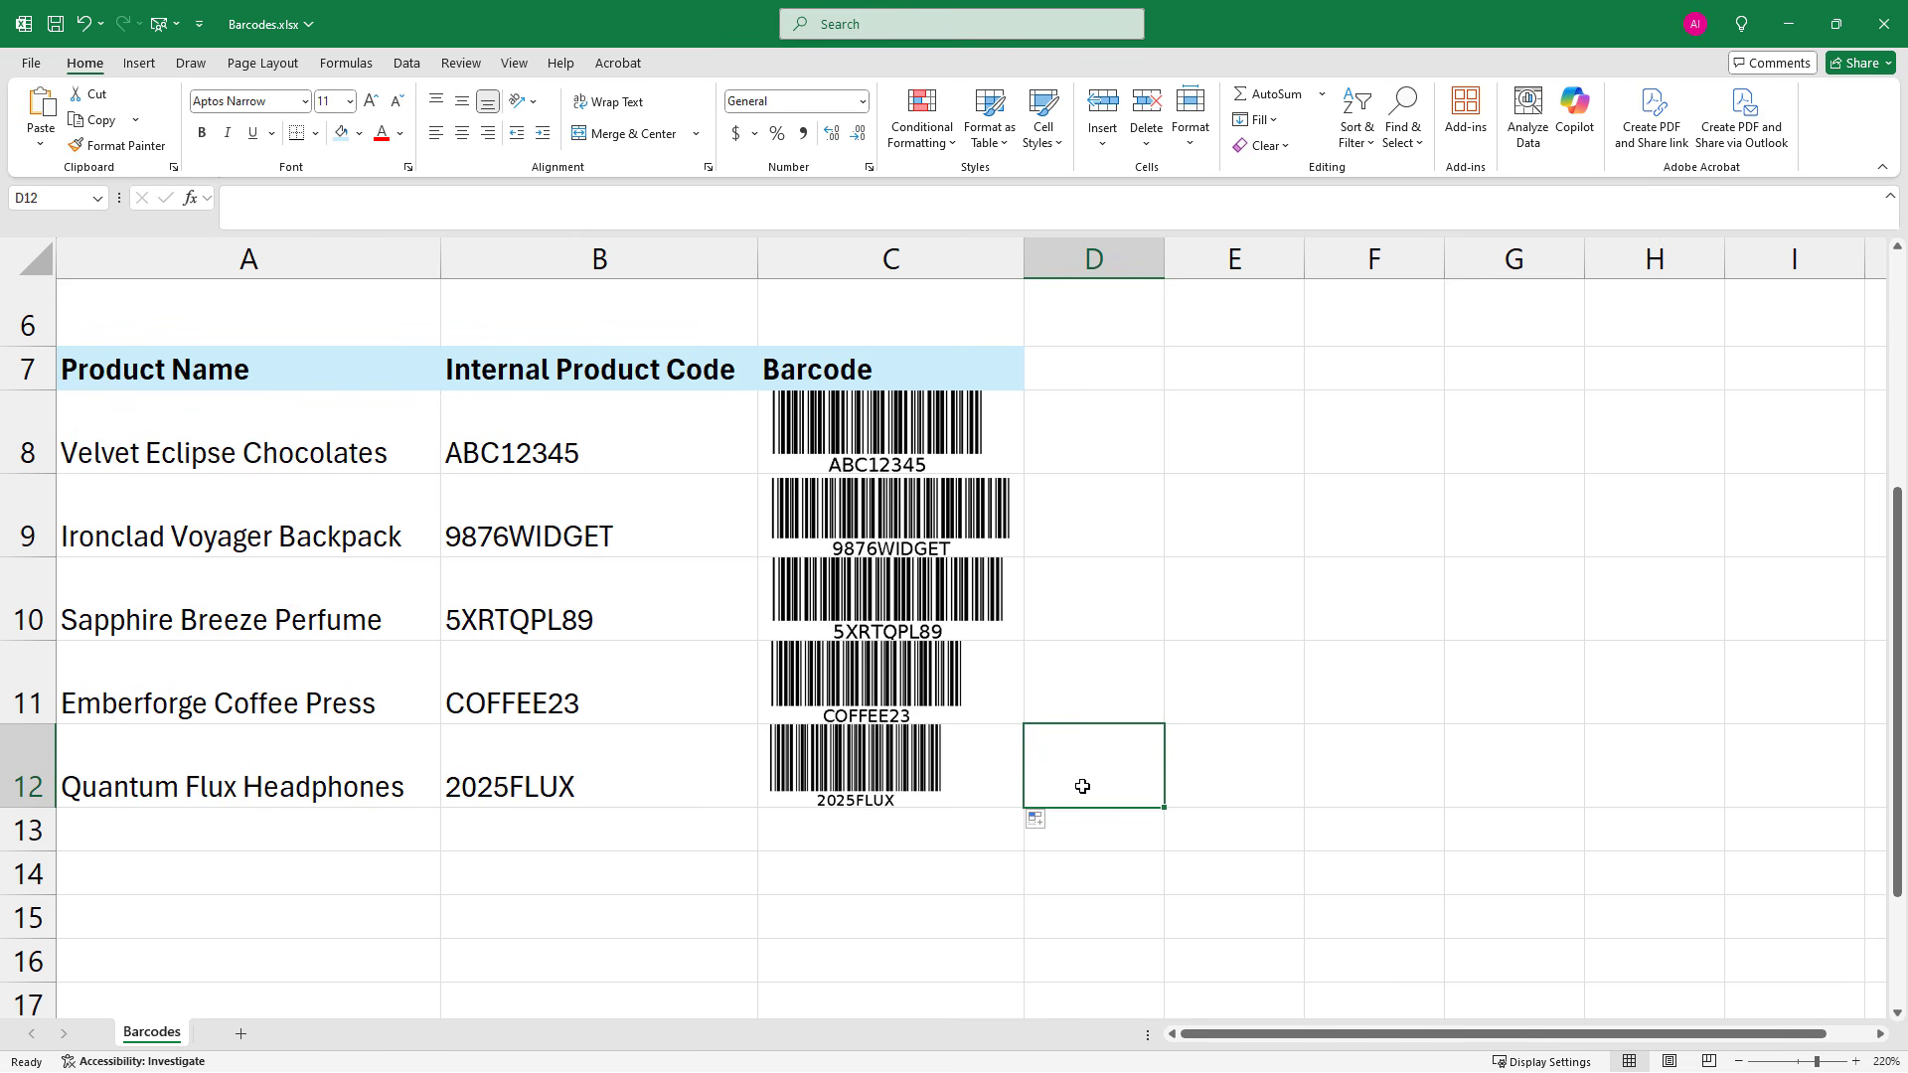
# Increase the heights of rows 8 and 9 to add space around their barcodes
pyautogui.moveTo(31, 474); pyautogui.dragTo(45, 581)
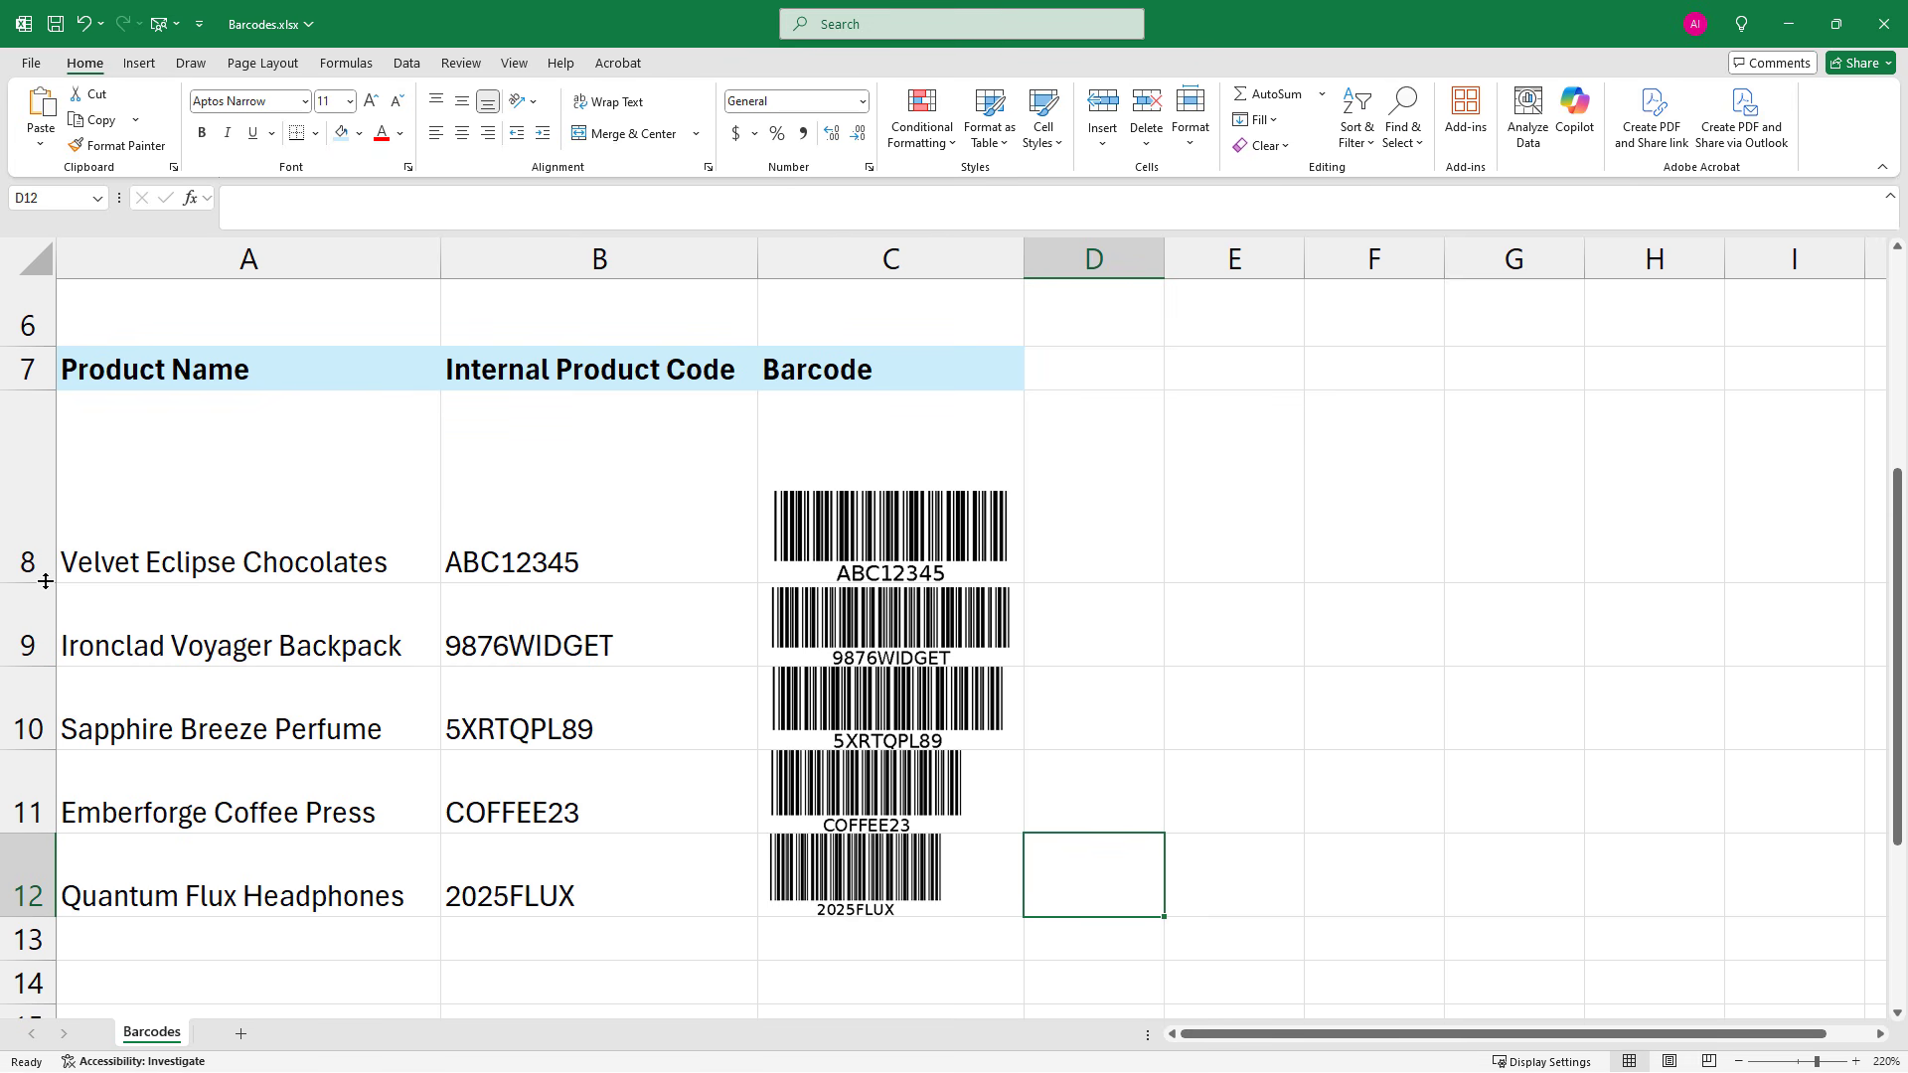
pyautogui.moveTo(45, 581)
pyautogui.mouseDown()
pyautogui.moveTo(37, 430)
pyautogui.moveTo(52, 544)
pyautogui.mouseUp()
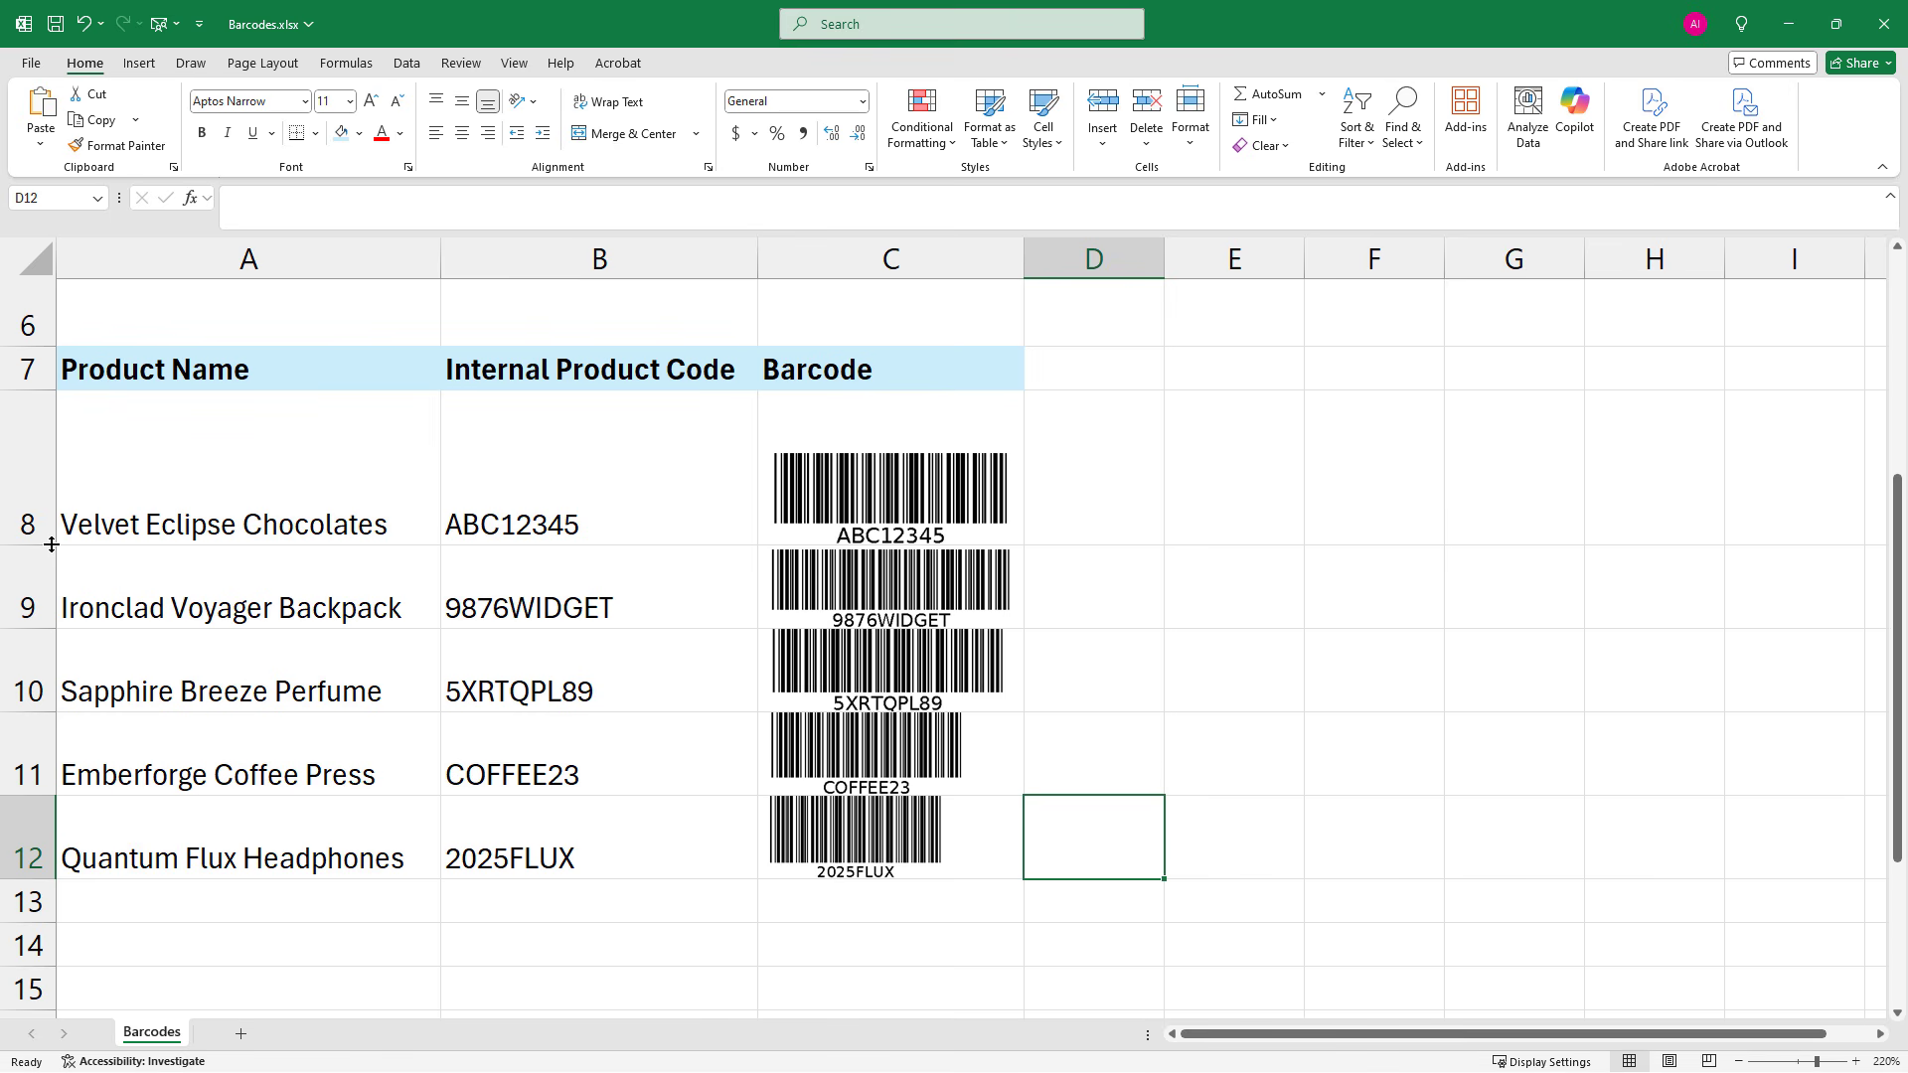
pyautogui.moveTo(42, 629); pyautogui.dragTo(62, 671)
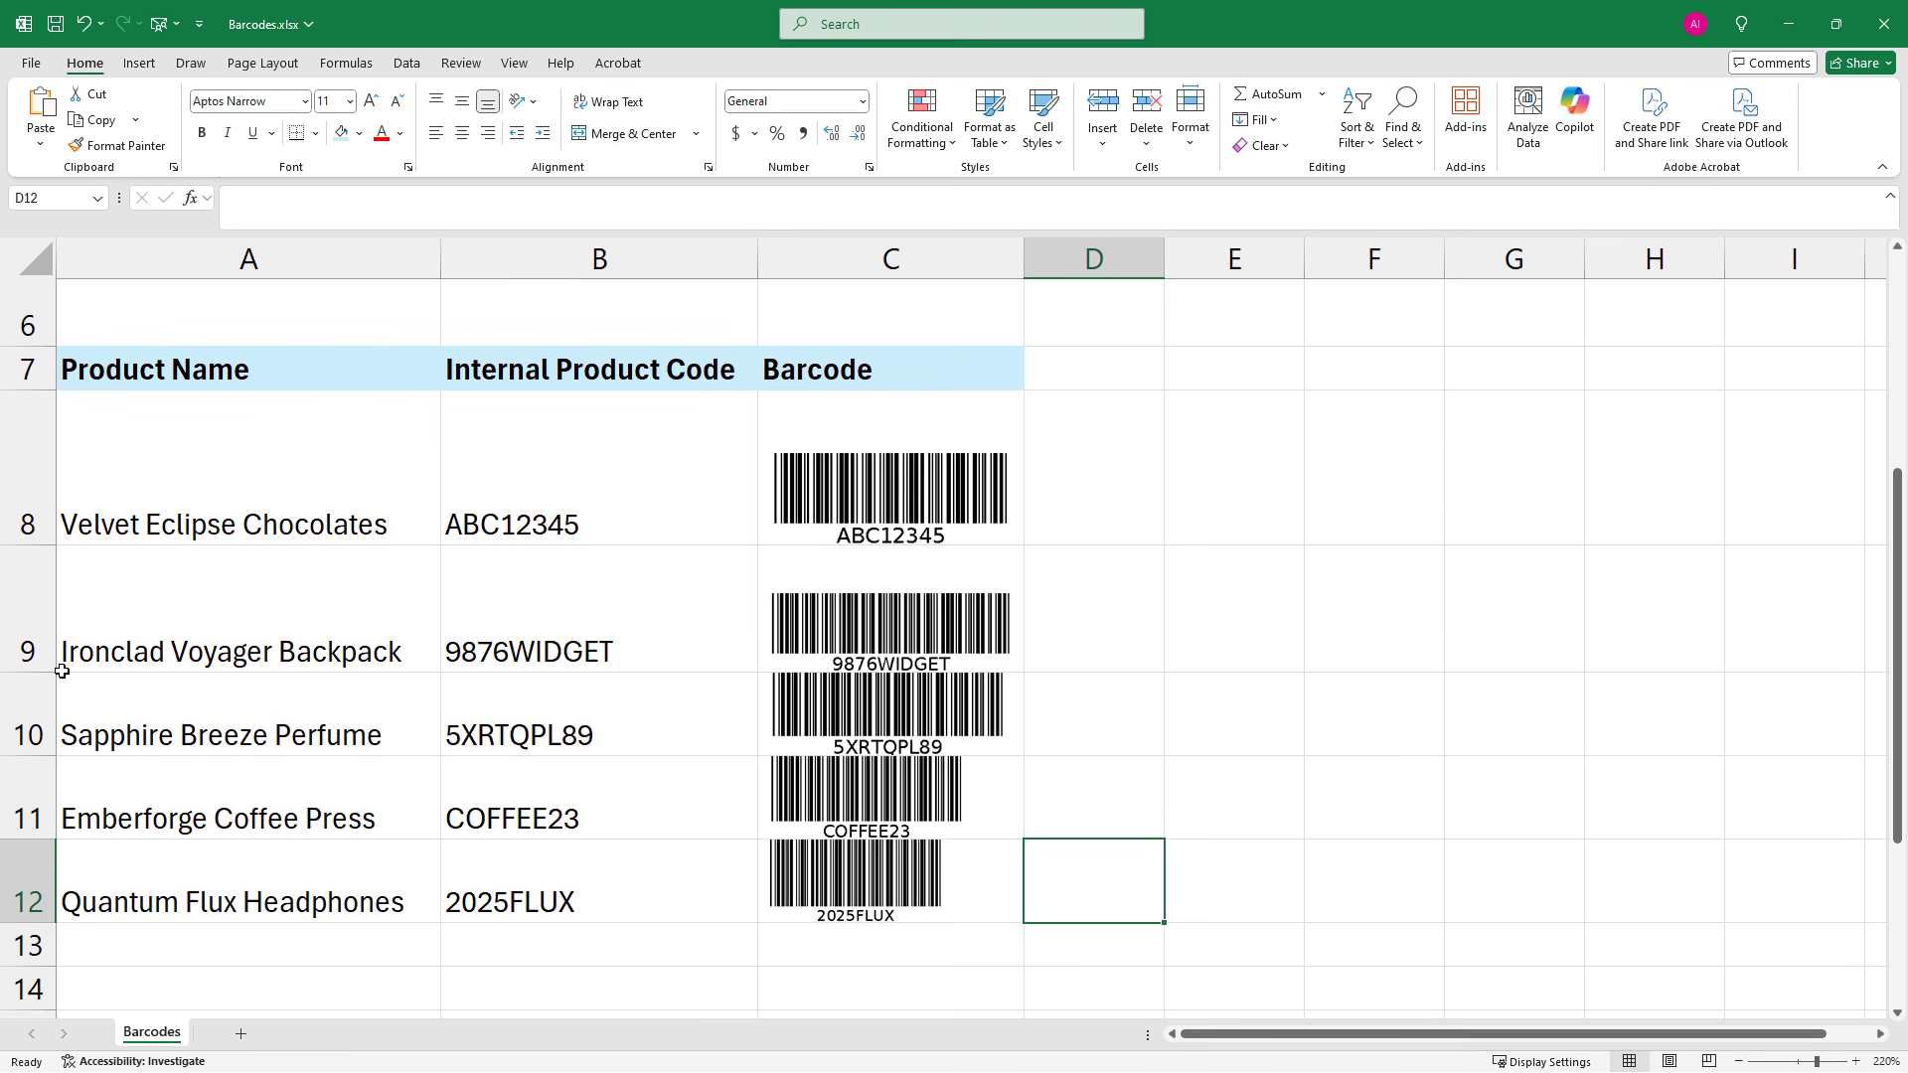